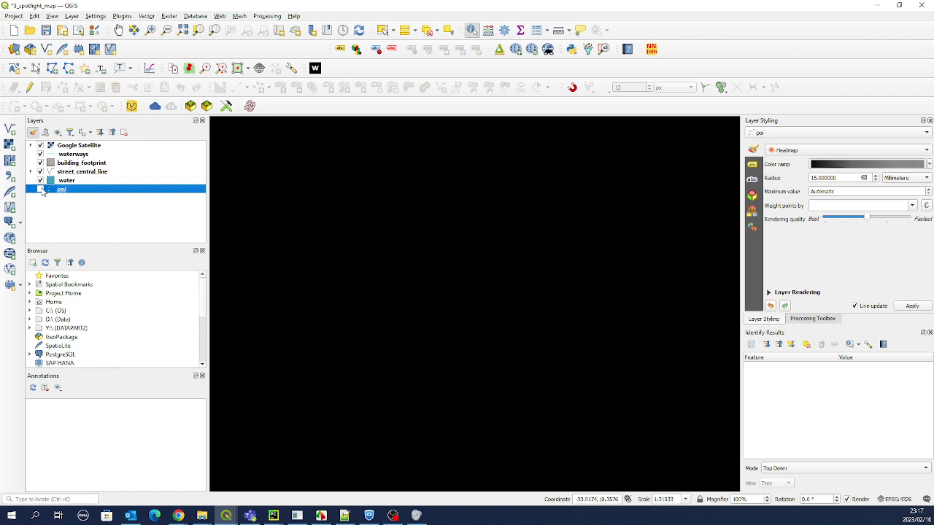
Step: Turn on the poi layer in the spotlight map project and switch to the 1_vector_basemap project window
click(41, 190)
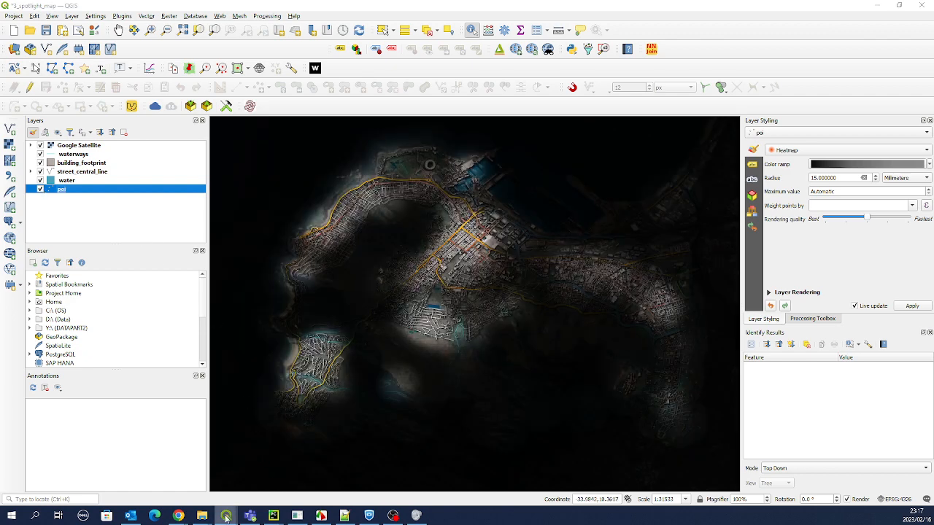
mouse_move(226, 515)
click(271, 490)
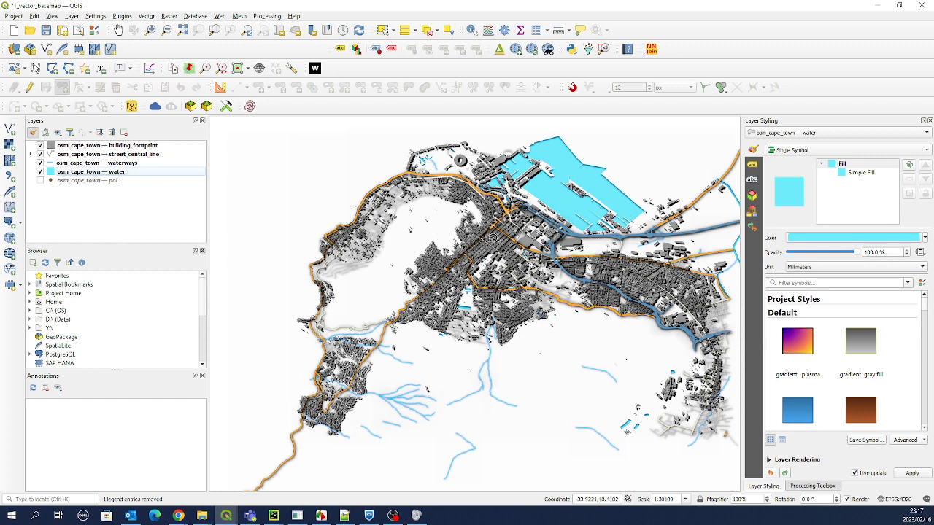
drag(612, 225, 545, 231)
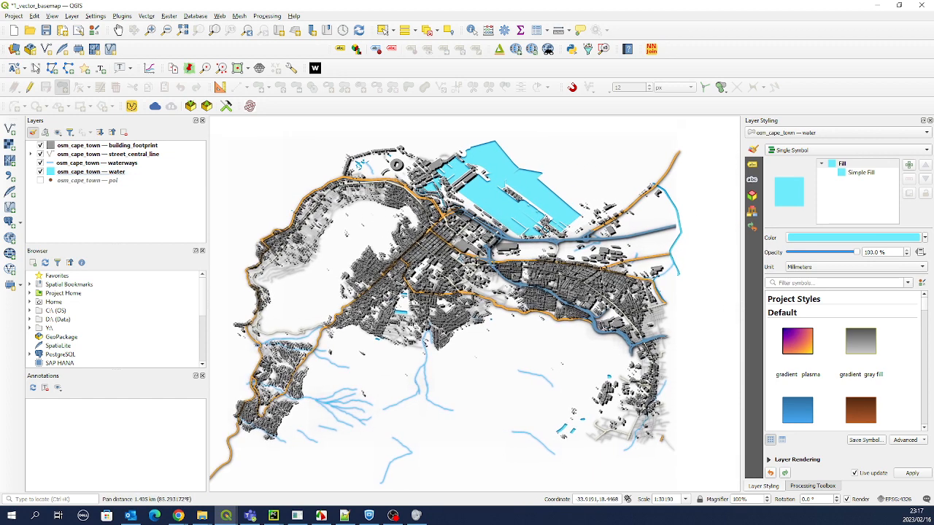
Step: Group the building_footprint, street_central_line, waterways and water layers into a group named "basemap"
click(69, 147)
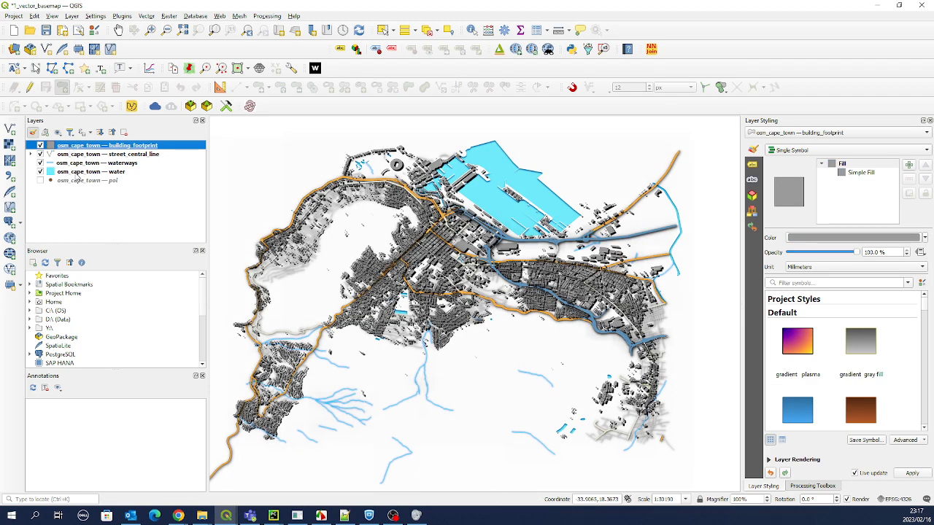
shift+click(82, 173)
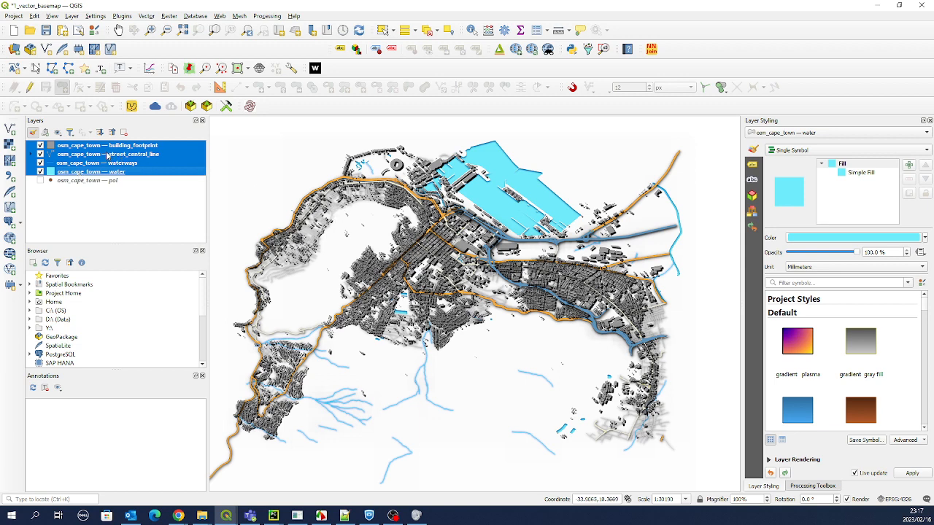
right_click(95, 149)
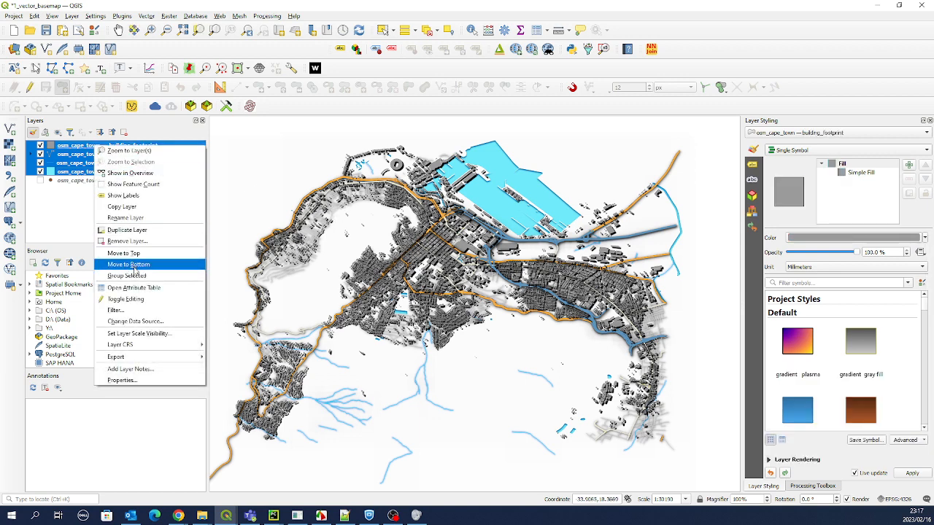
click(134, 279)
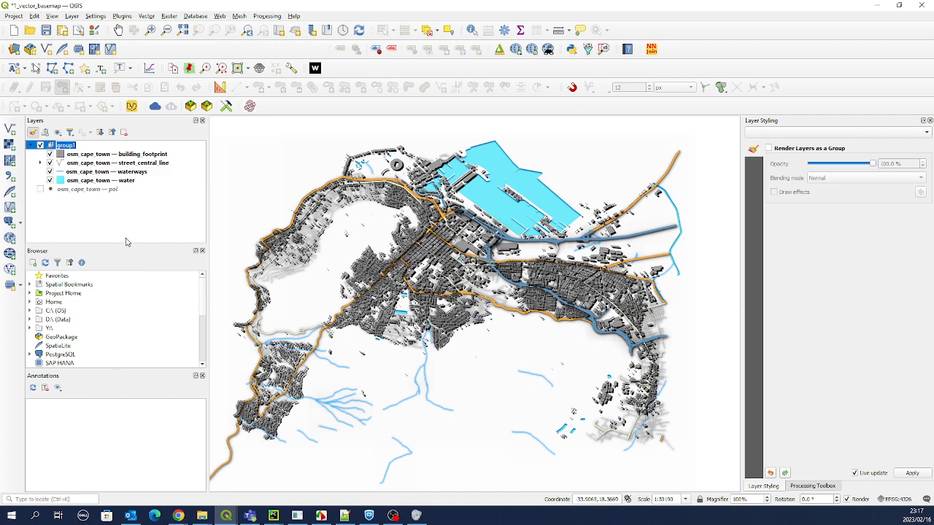
text(basemap)
click(121, 218)
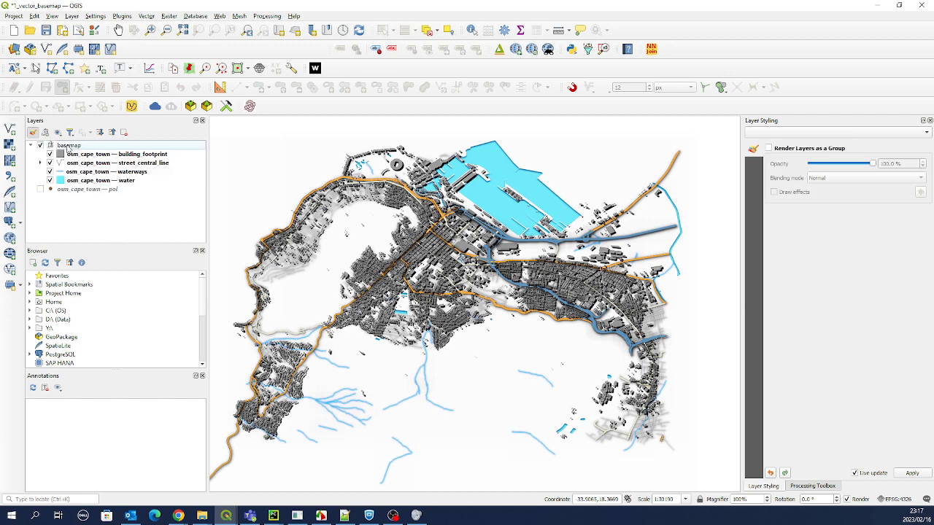
Step: Place the basemap group below the poi layer, hide the group and collapse it
drag(67, 148, 86, 194)
click(41, 155)
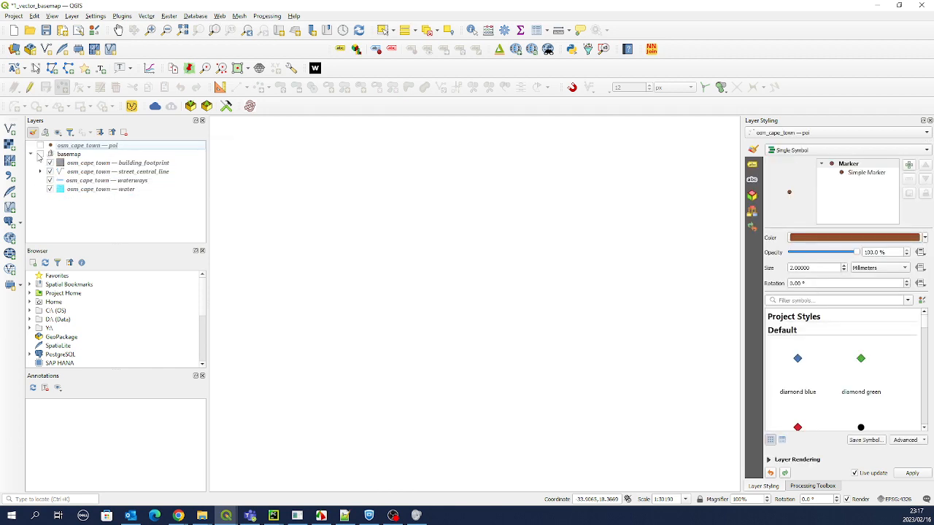
click(32, 155)
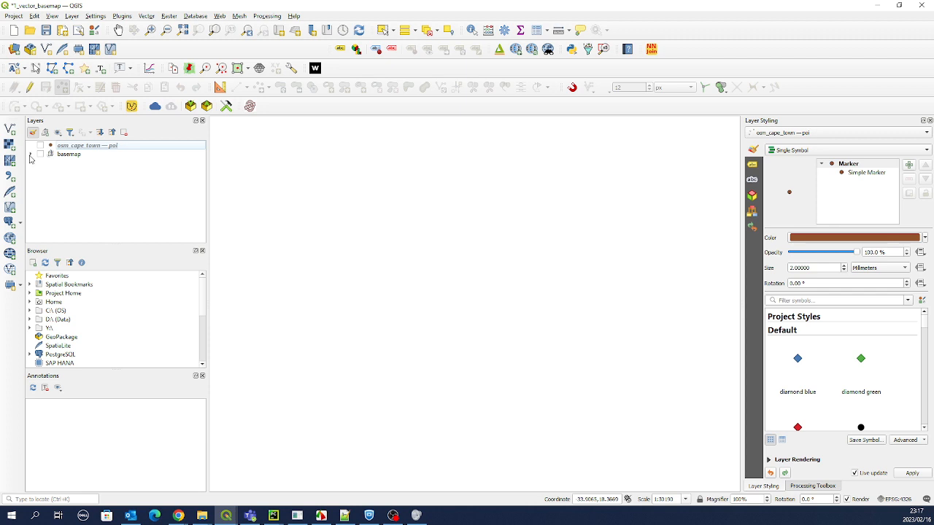
Step: Add the building_footprint layer from the osm_cape_town GeoPackage in the Episode 0 - Open Data folder
mouse_move(203, 516)
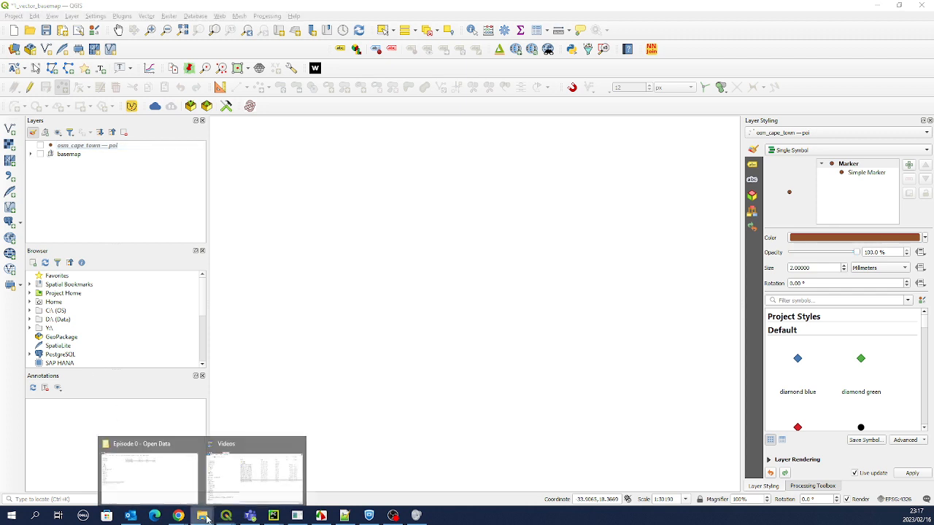
mouse_move(226, 493)
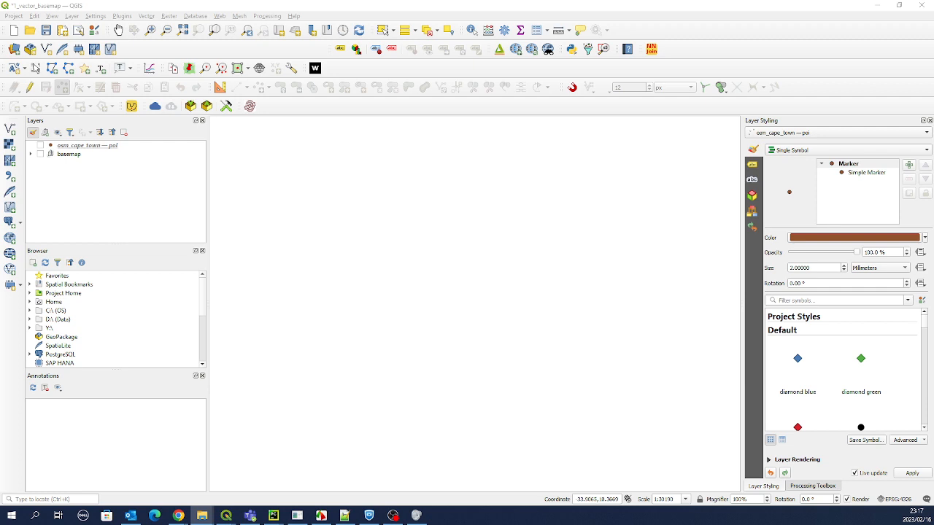
drag(122, 3, 111, 192)
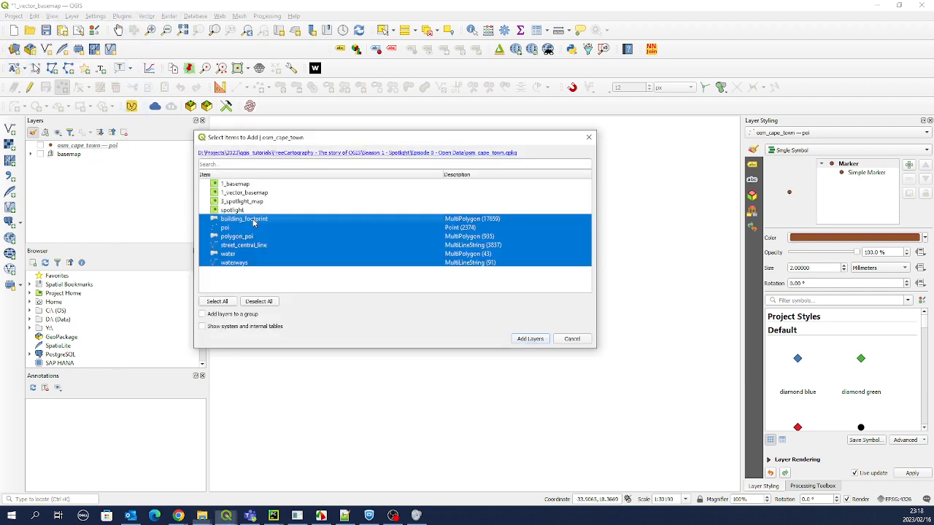
click(254, 220)
click(530, 339)
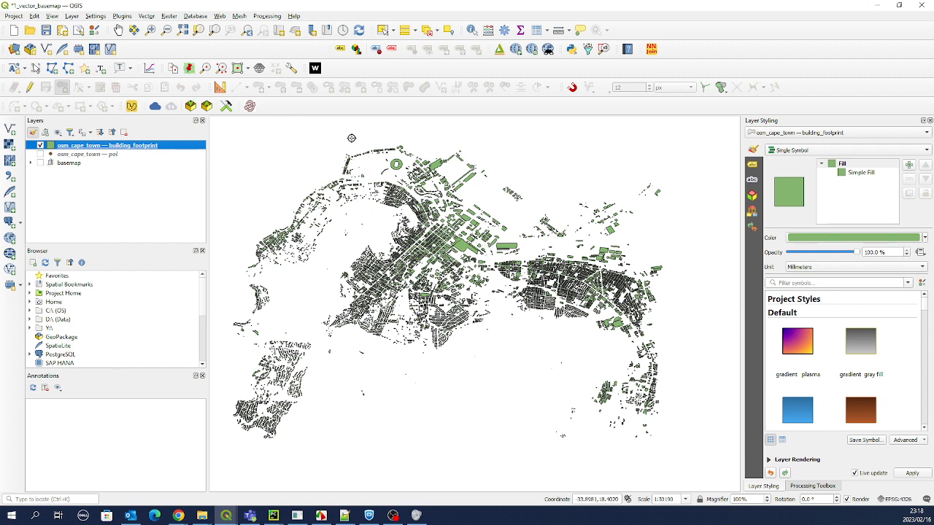
Step: Search the plugin manager for "quick" and check the QuickMapServices plugin's entry
click(220, 16)
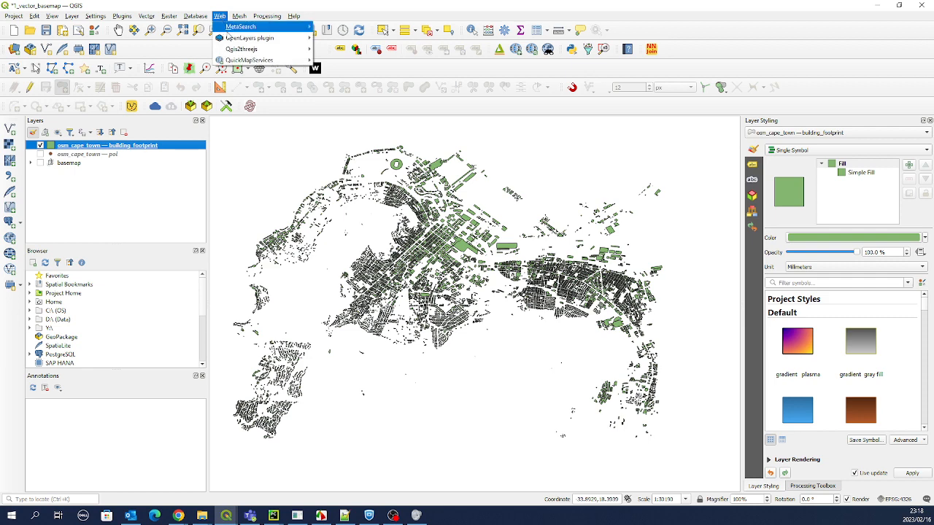
mouse_move(246, 64)
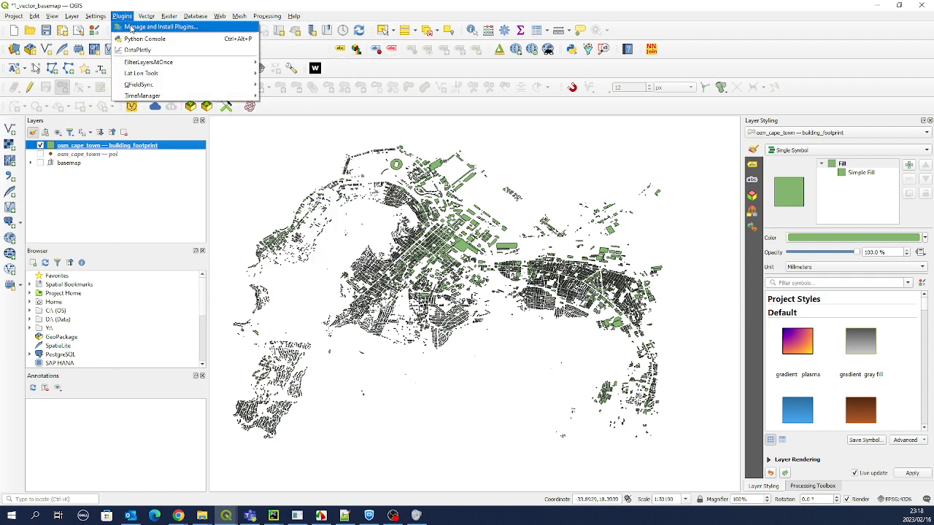
click(128, 27)
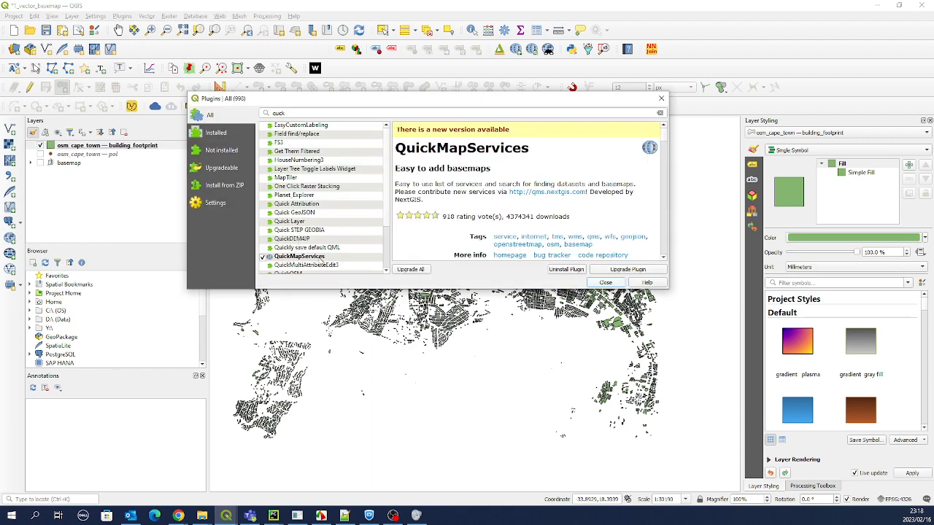
click(603, 283)
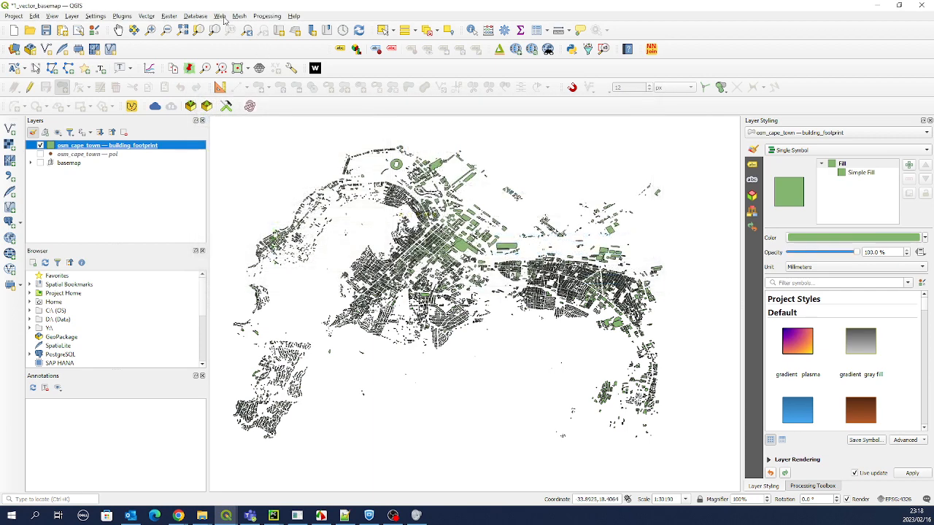
Step: Examine the available Google basemaps and the contributed services option in the QuickMapServices settings
click(220, 16)
mouse_move(241, 60)
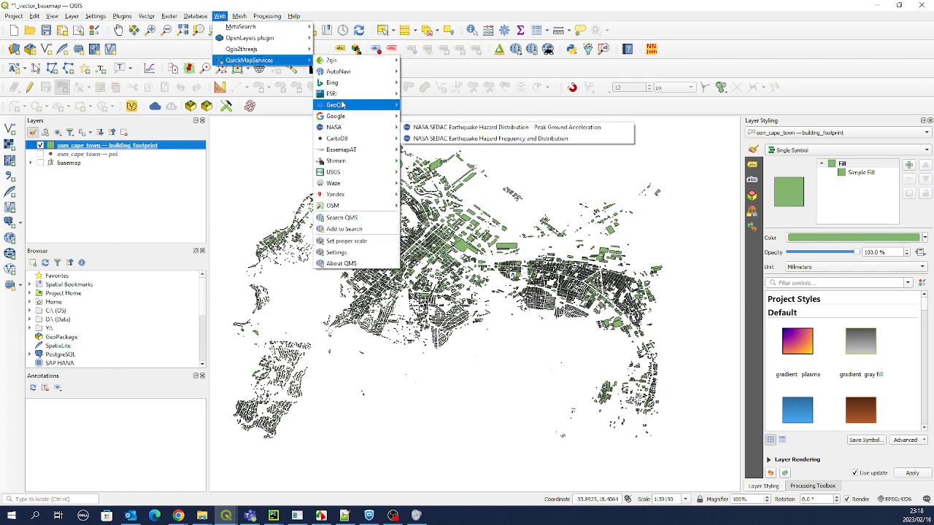
mouse_move(342, 119)
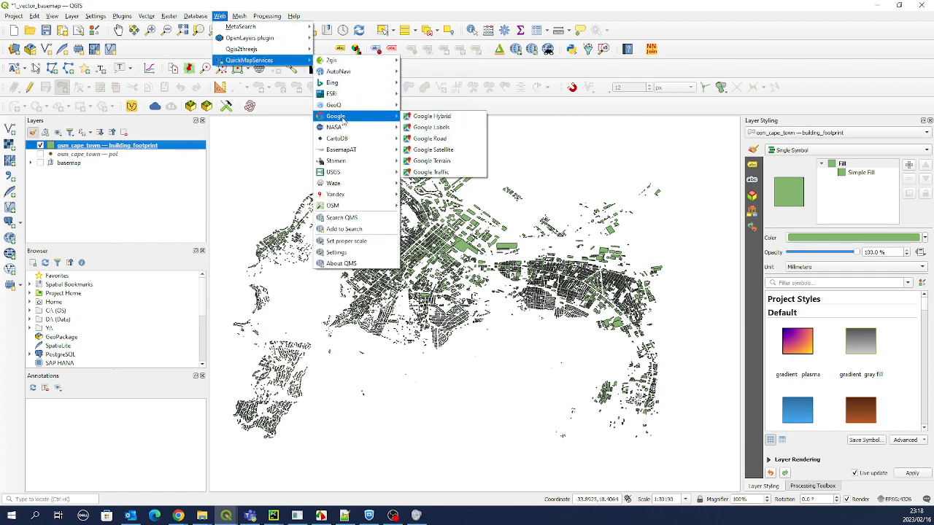
click(342, 252)
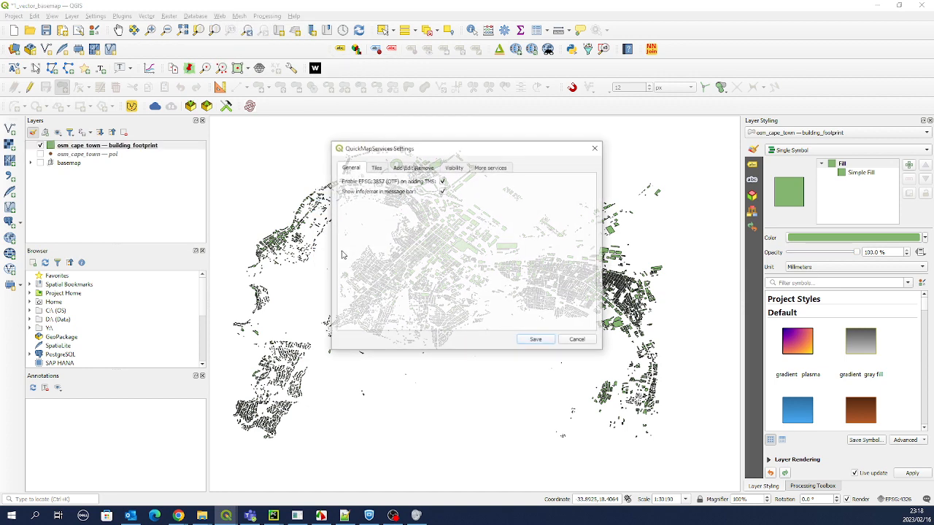
click(490, 168)
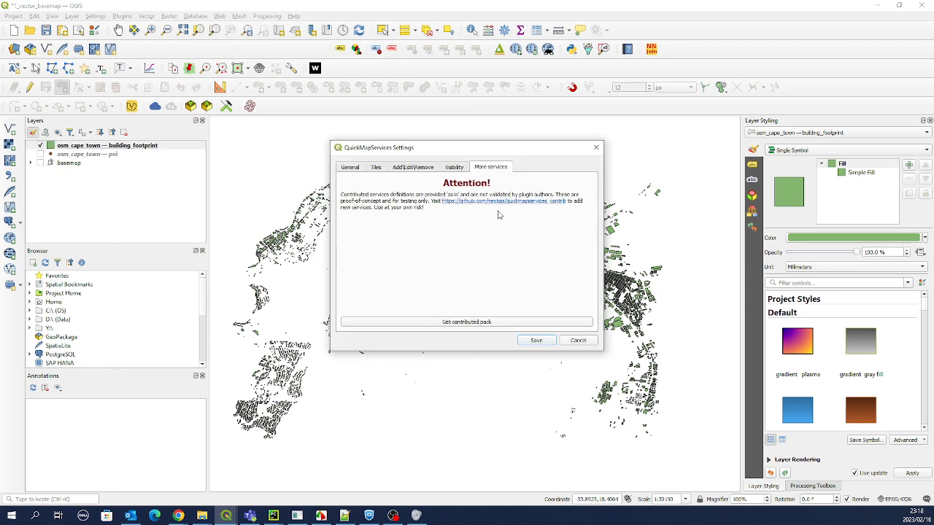
click(573, 343)
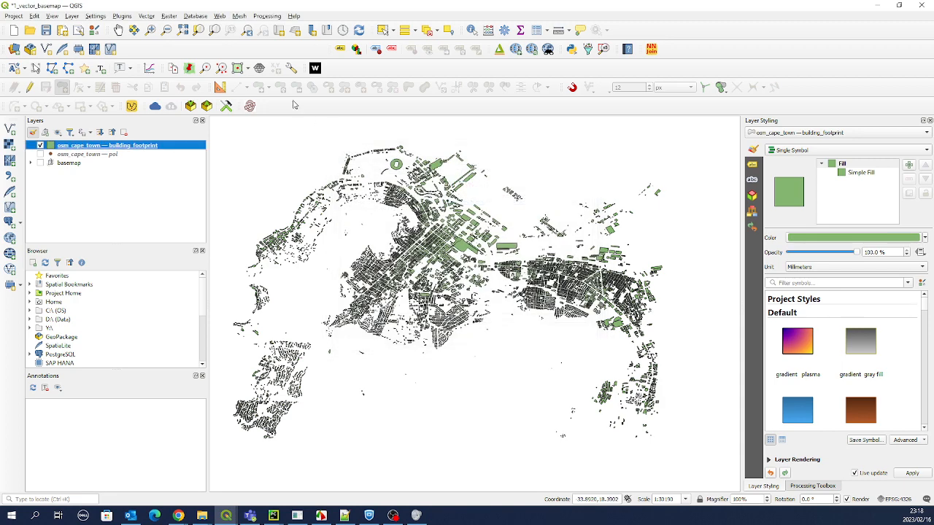
Step: Add the Google Satellite basemap to the project with QuickMapServices
click(220, 16)
mouse_move(277, 61)
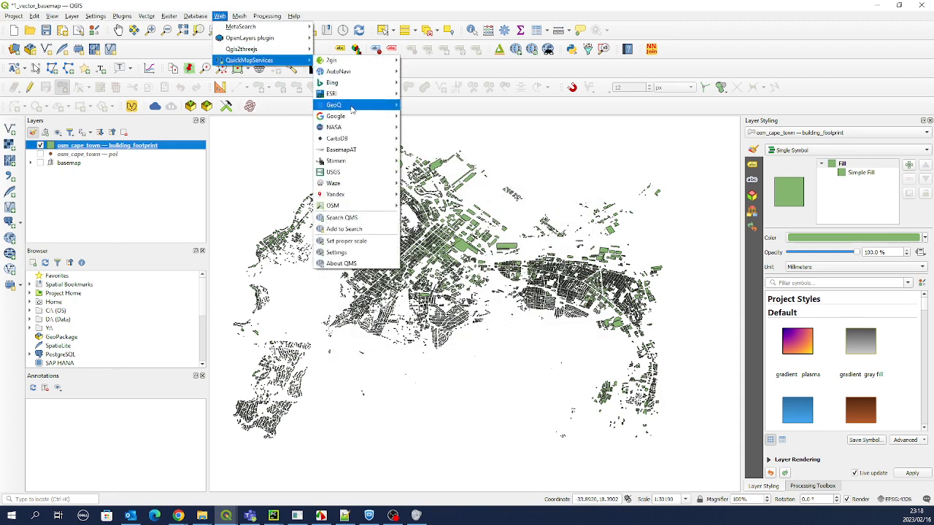
mouse_move(363, 117)
click(434, 150)
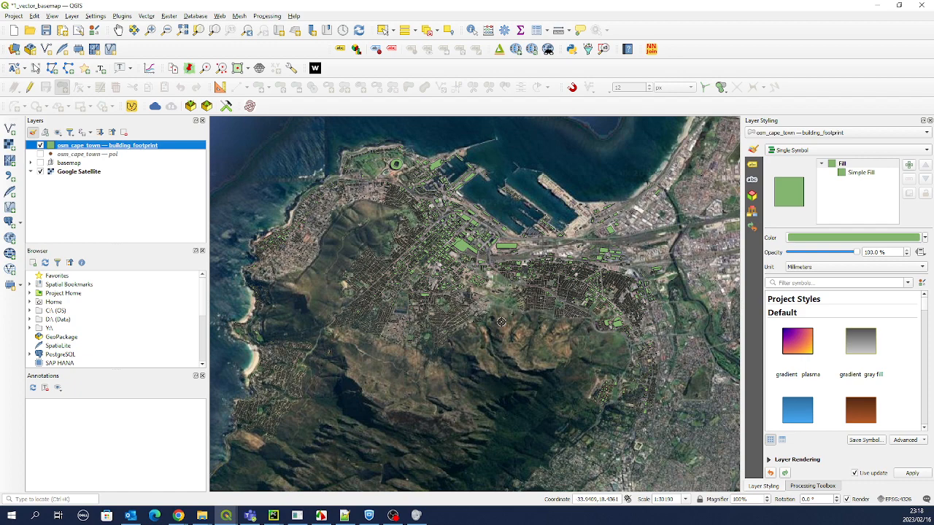
Step: Compare the building footprints with the imagery, and move the Google Satellite layer above building_footprint
scroll(426, 273, up, 1)
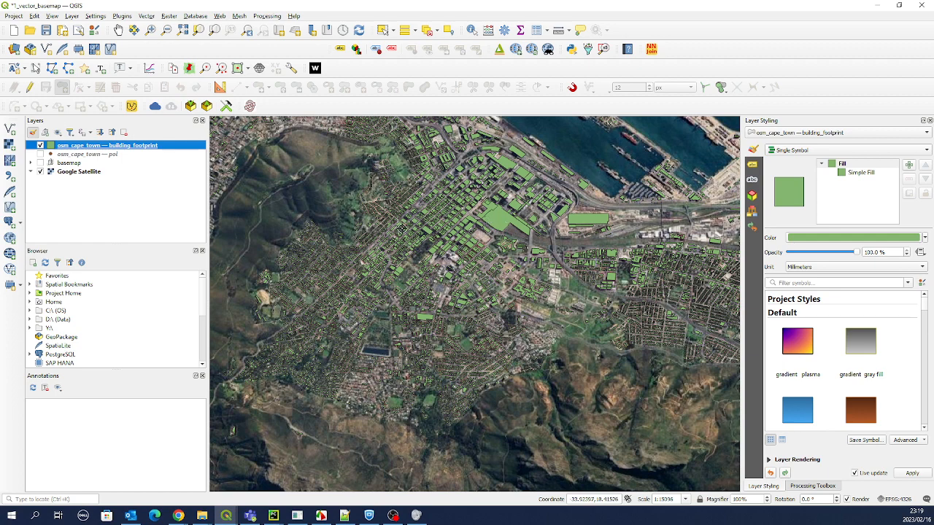
scroll(474, 222, up, 1)
scroll(514, 216, up, 1)
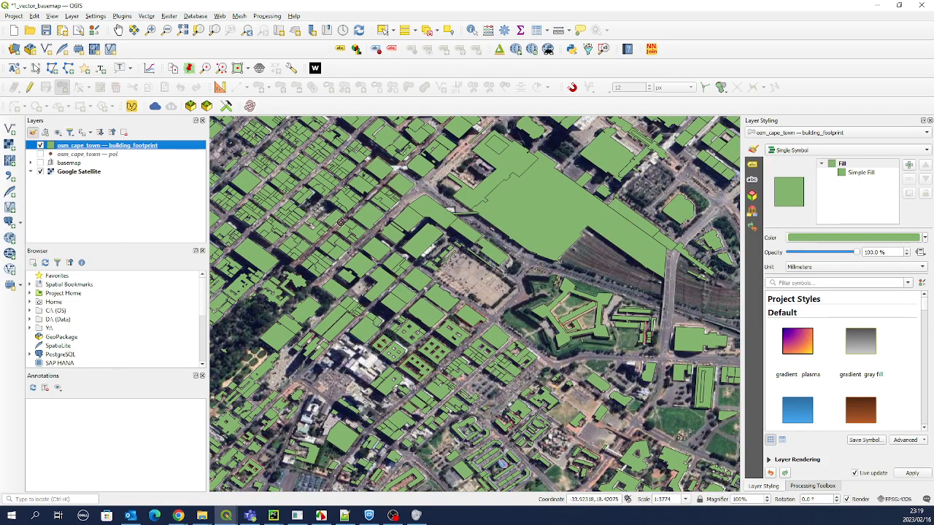
scroll(338, 221, down, 1)
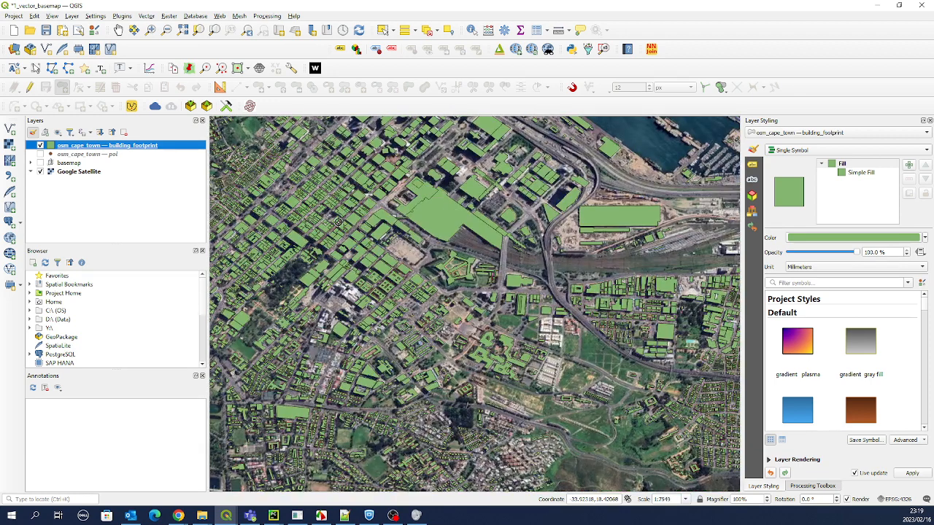
scroll(338, 221, up, 1)
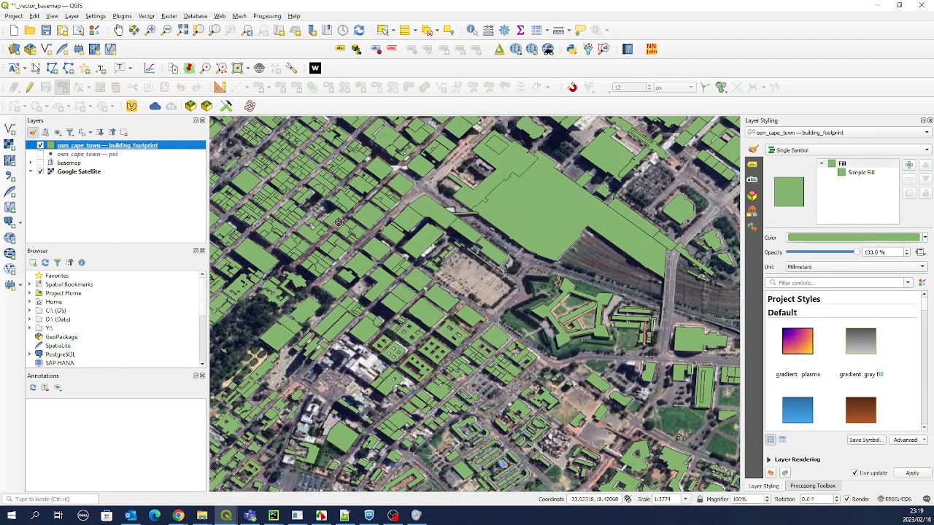
drag(78, 171, 118, 146)
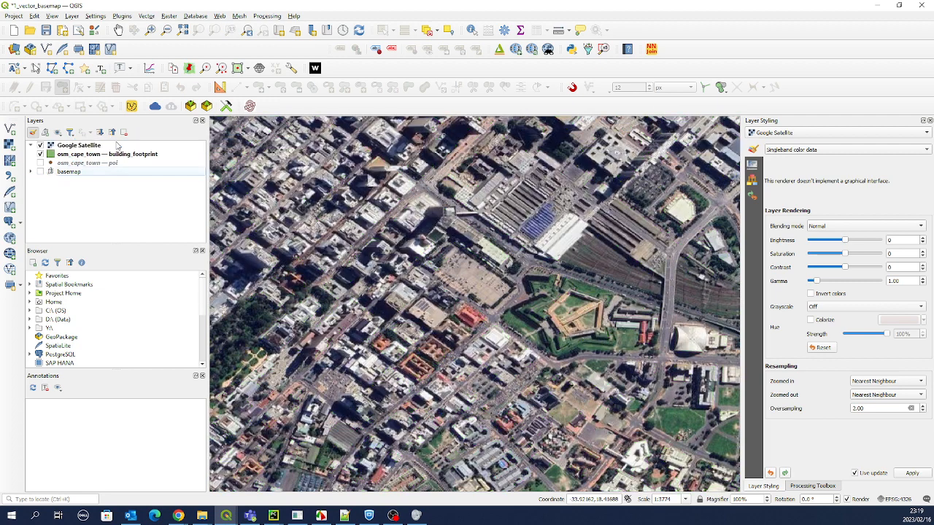
click(85, 146)
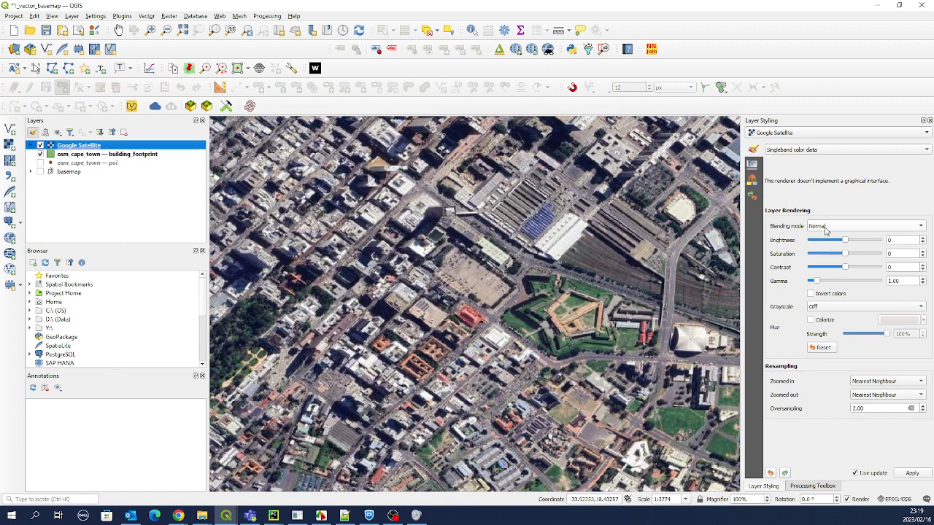
Step: Hide the Google Satellite layer and set the building_footprint fill color to black (#000000)
click(40, 146)
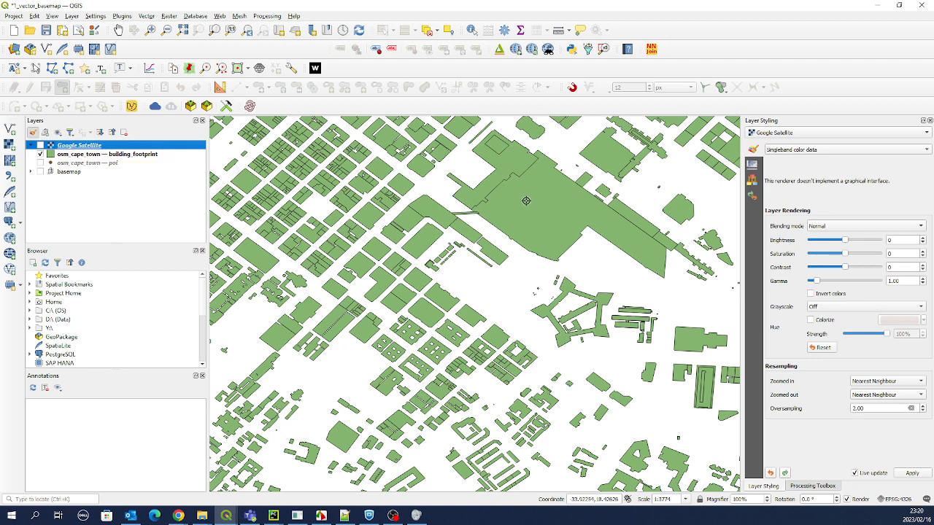
click(85, 155)
click(801, 242)
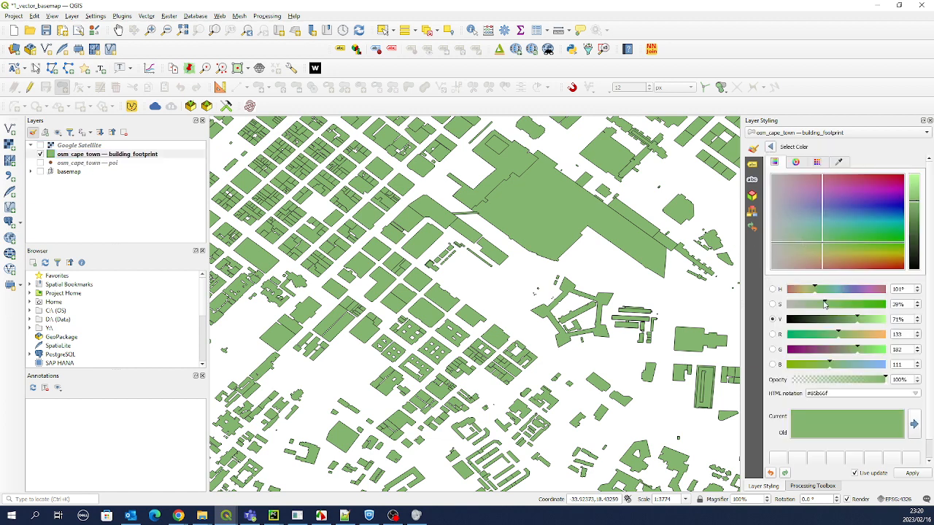
drag(814, 319, 784, 291)
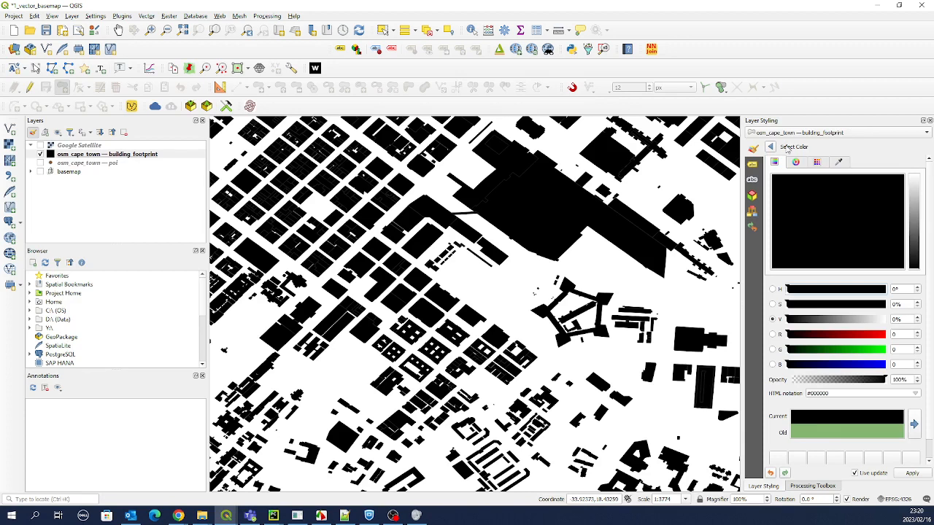
click(772, 147)
Step: Set the stroke color of the building_footprint layer's simple fill to black
click(876, 176)
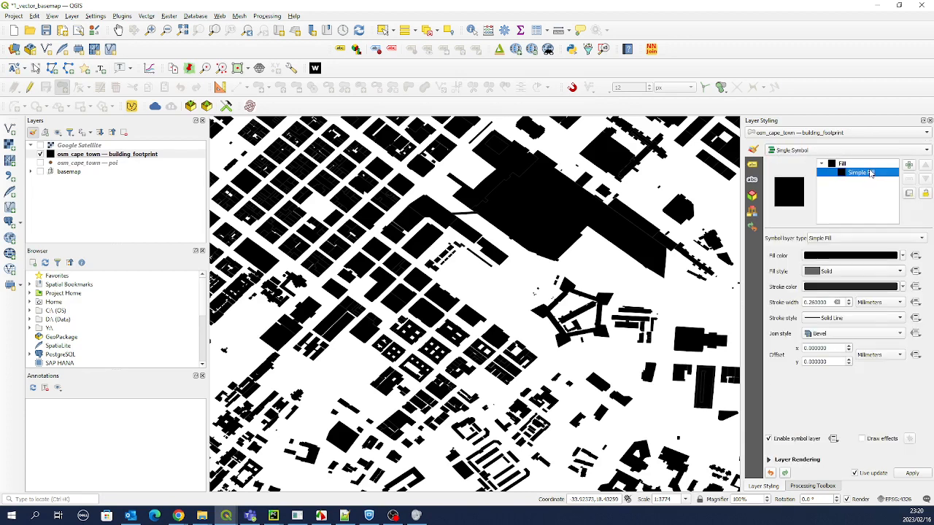
click(823, 292)
drag(806, 321, 786, 325)
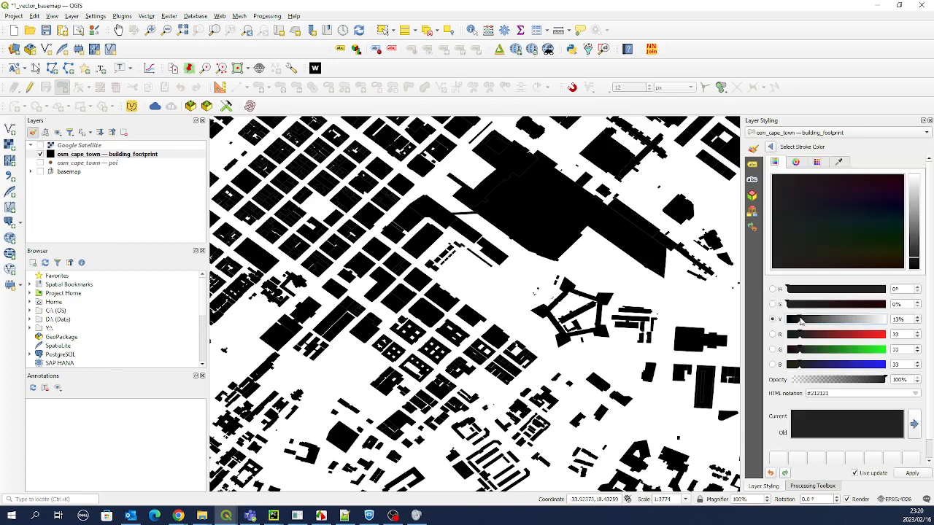
click(770, 146)
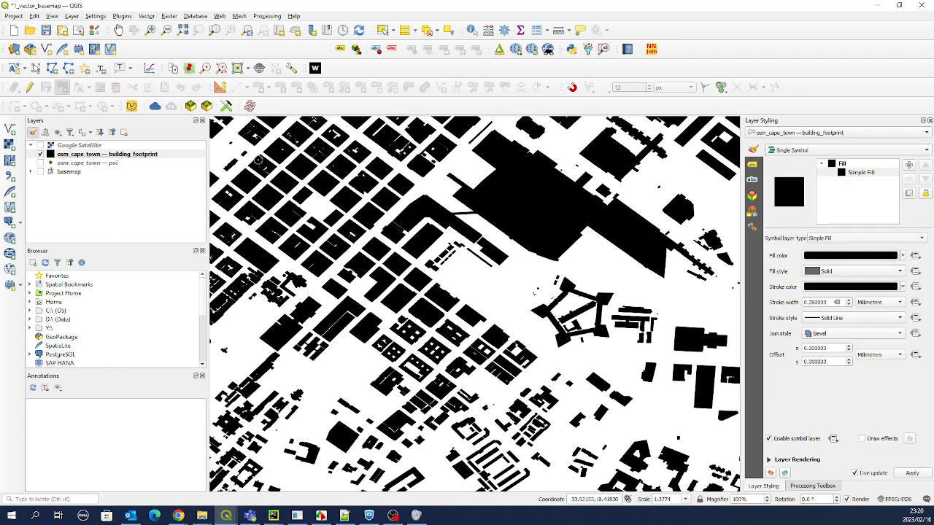
Step: Show the Google Satellite layer and set its blending mode to Lighten so the imagery fills only the building shapes
click(74, 146)
click(40, 145)
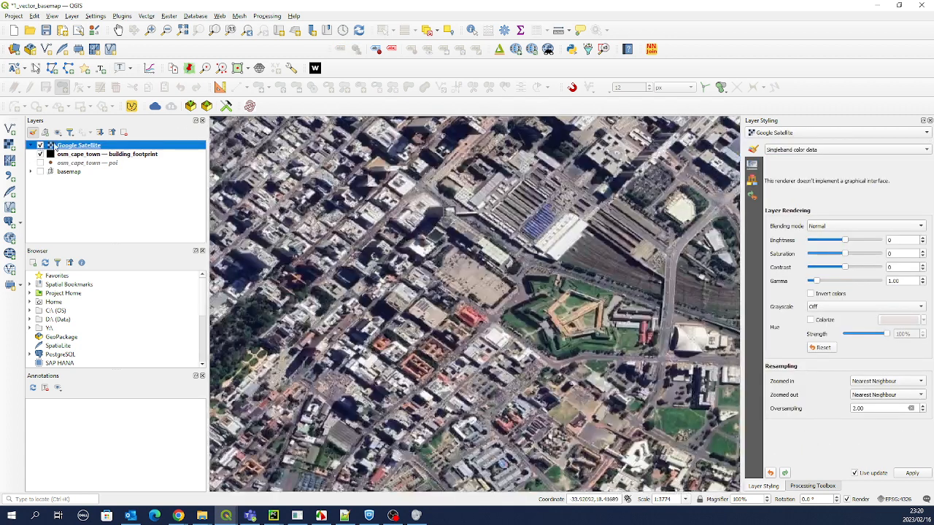
click(835, 229)
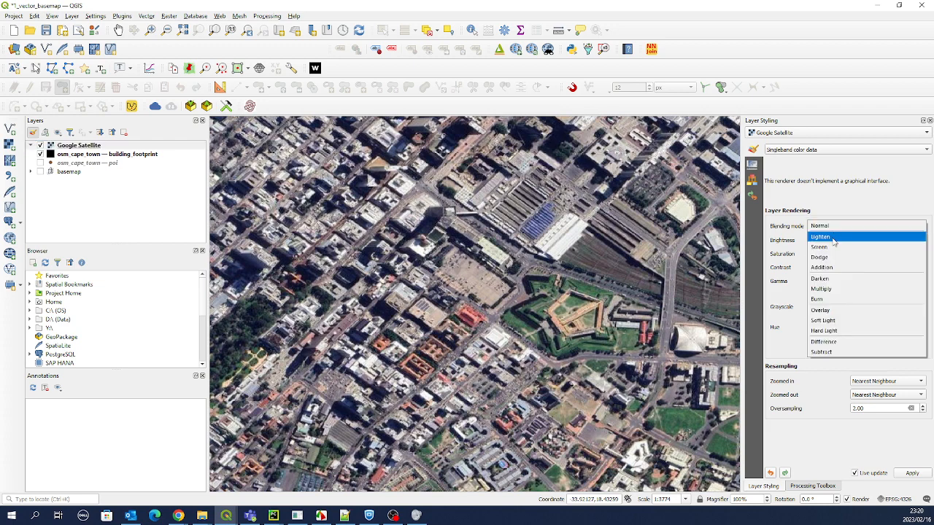
click(833, 241)
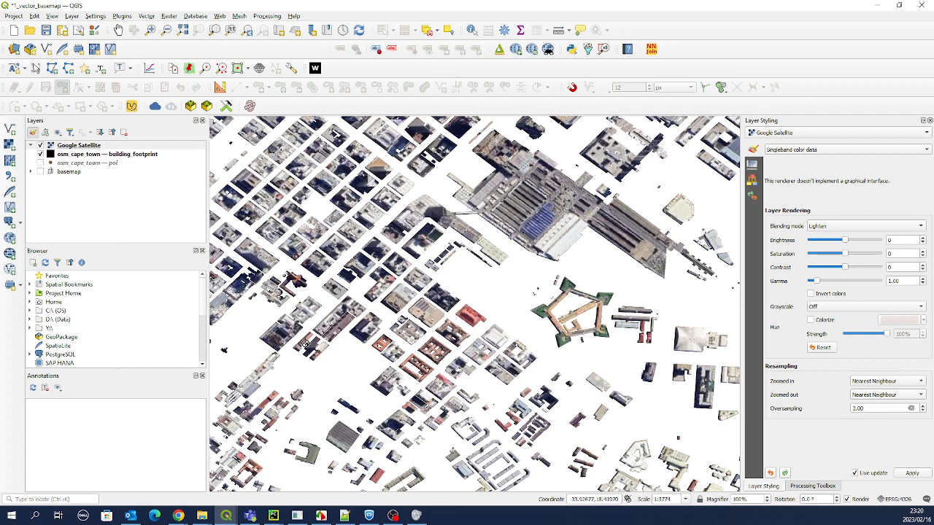
scroll(363, 274, up, 2)
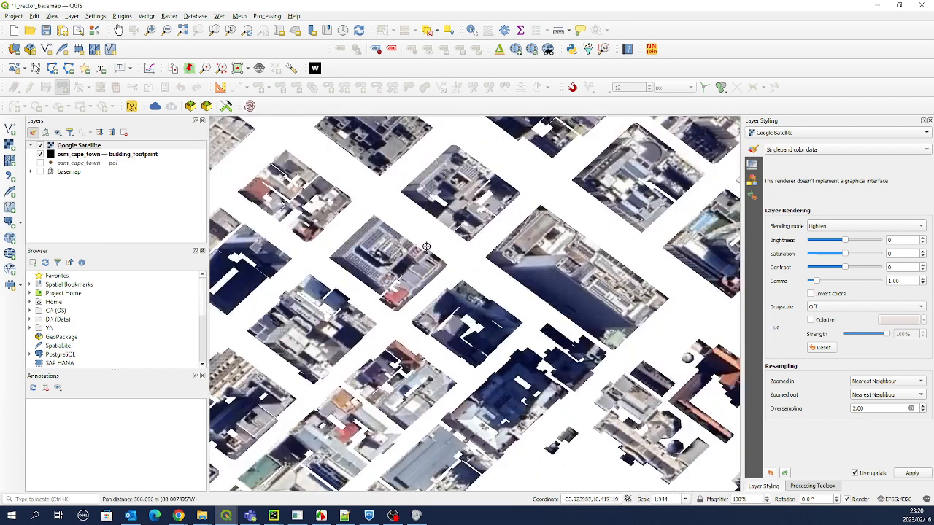
drag(326, 233, 467, 261)
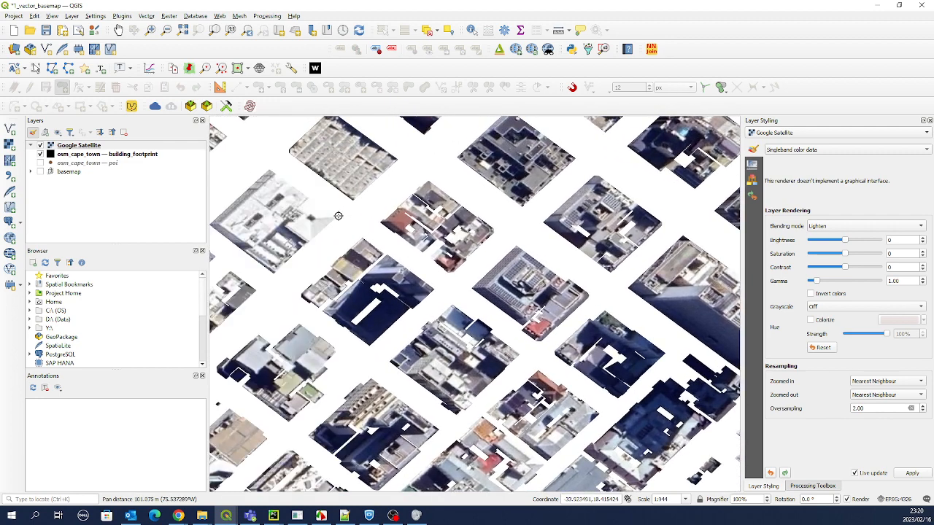
drag(322, 214, 394, 269)
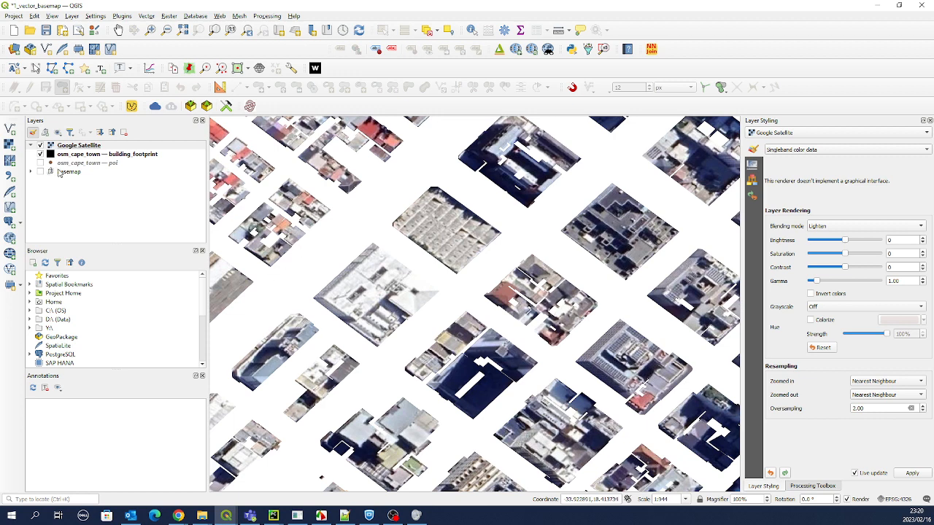
Step: Try a drop shadow with a 20 mm offset on the building_footprint layer, and turn the shadow off again
click(81, 154)
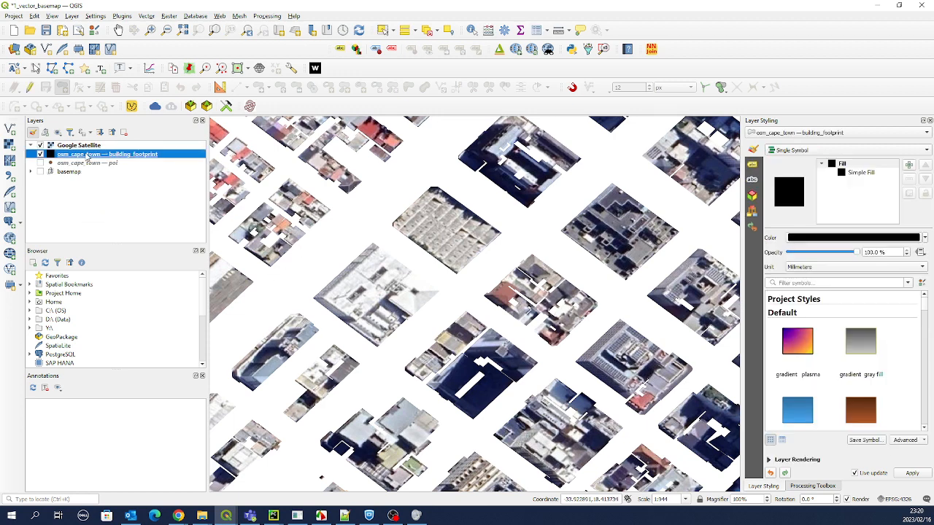
click(774, 461)
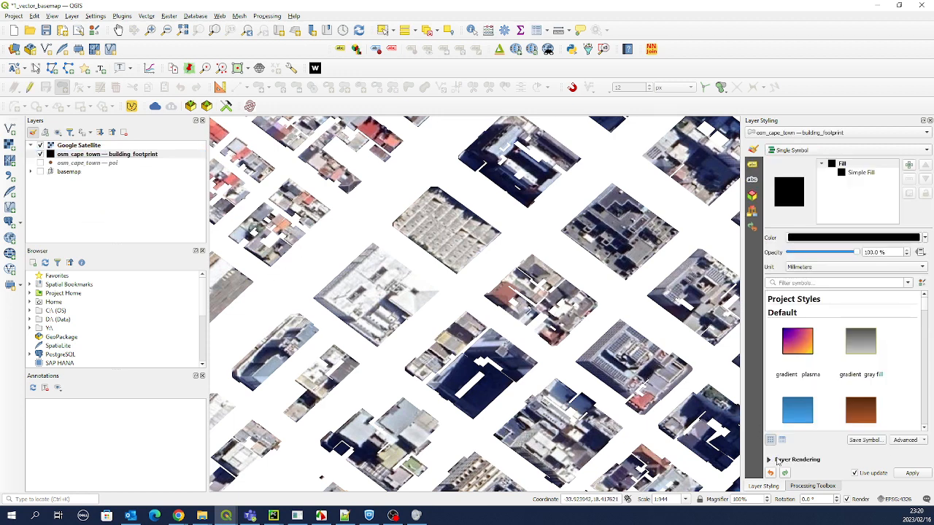
click(770, 462)
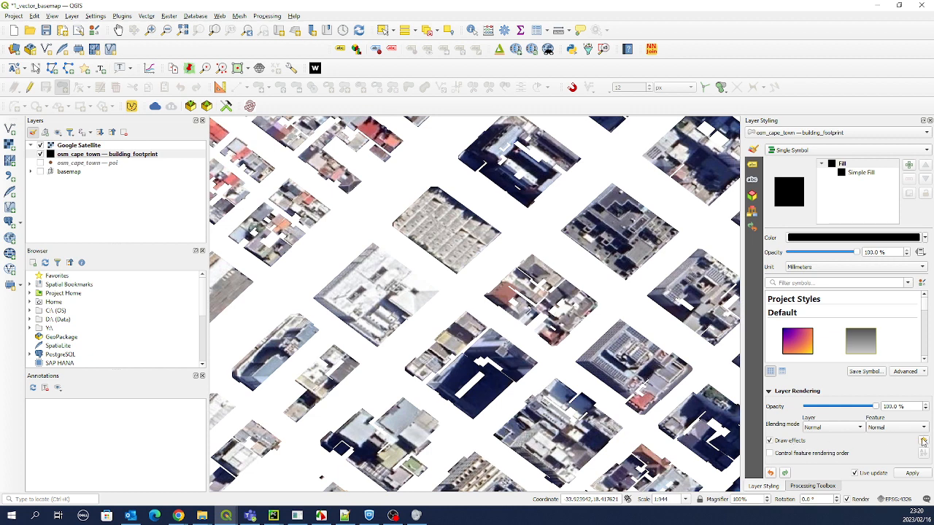
click(923, 442)
click(821, 189)
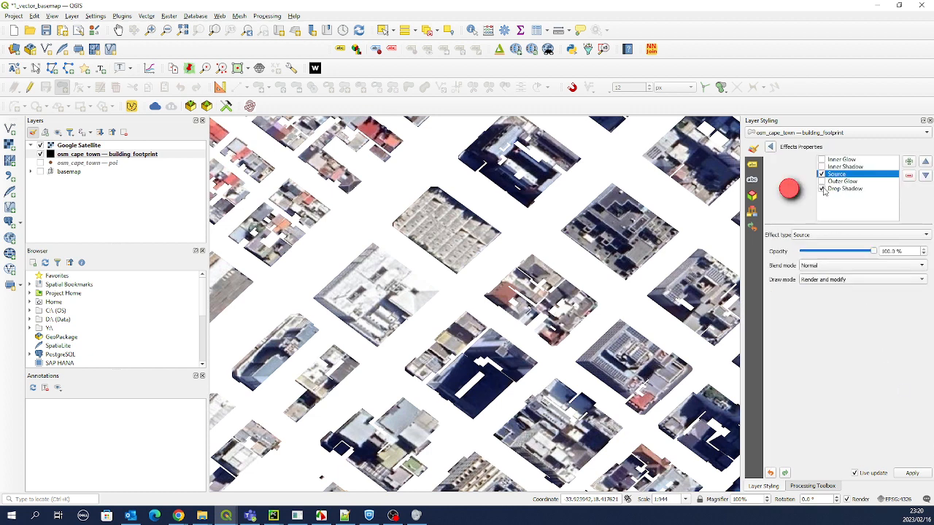
click(837, 189)
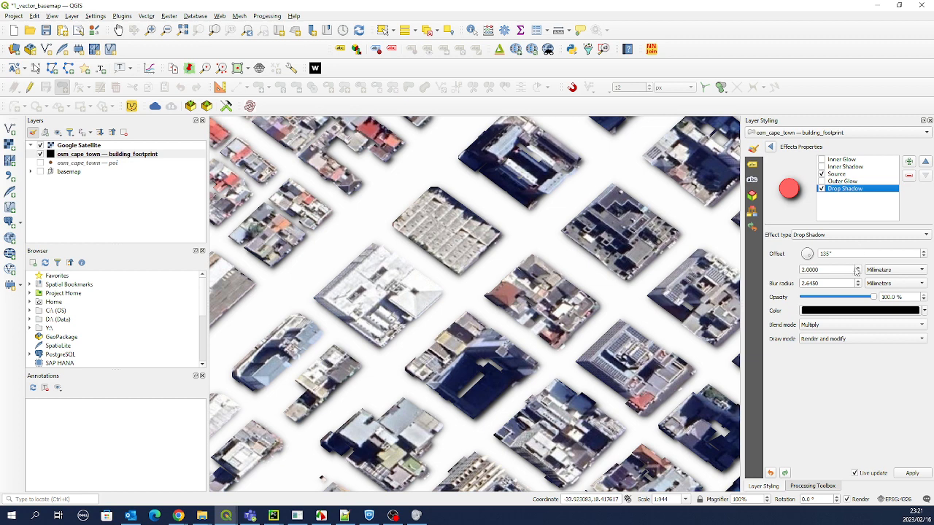
click(859, 271)
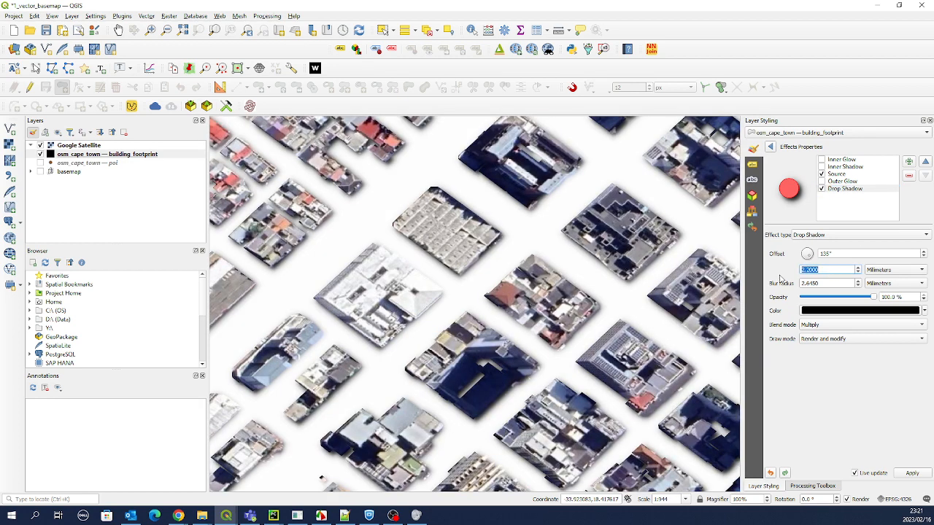
text(20)
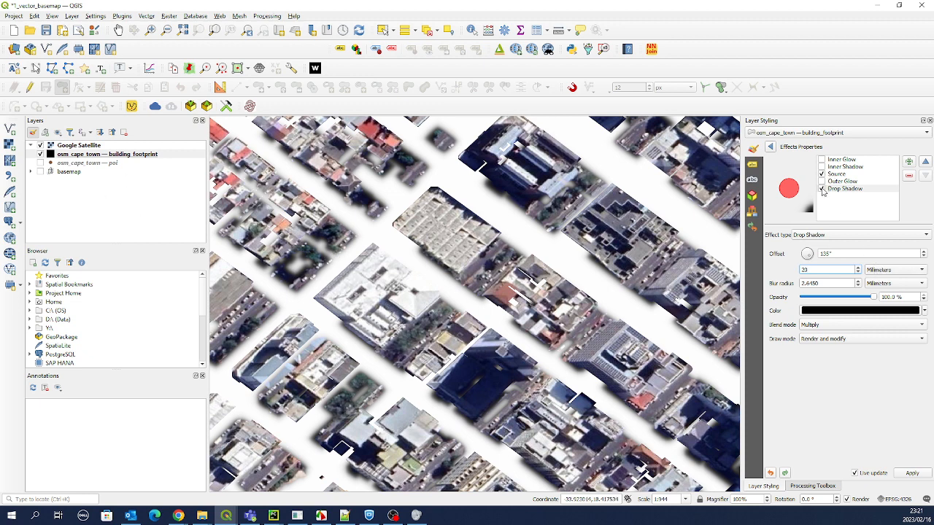
click(821, 189)
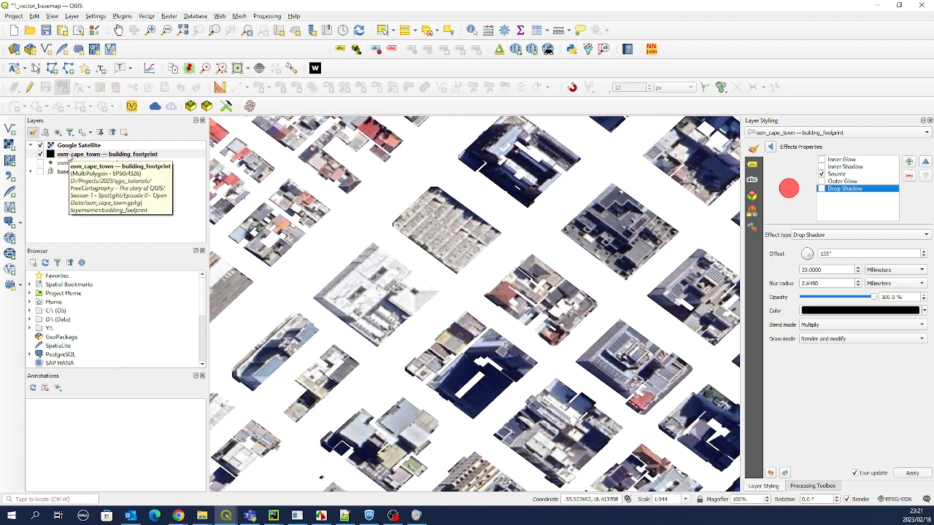
Step: Duplicate the building_footprint layer, move the copy above Google Satellite and make it visible
right_click(68, 155)
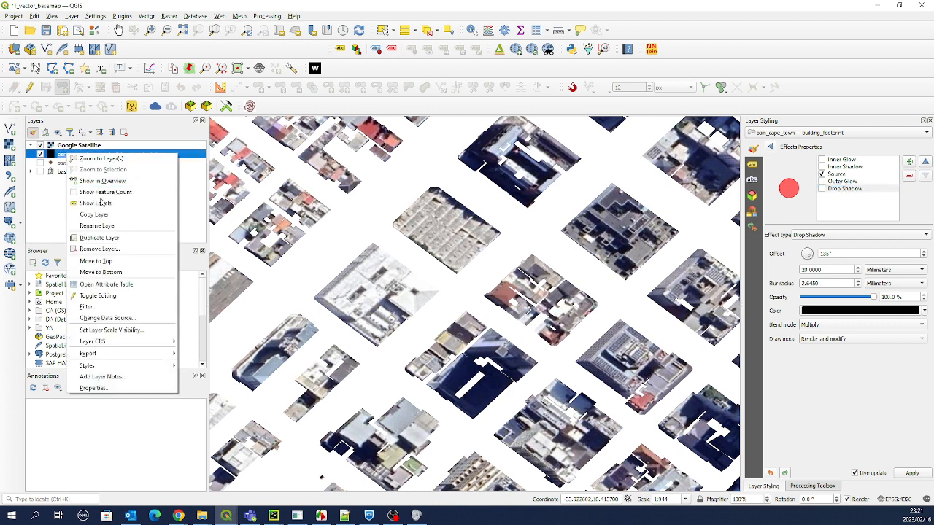
click(94, 238)
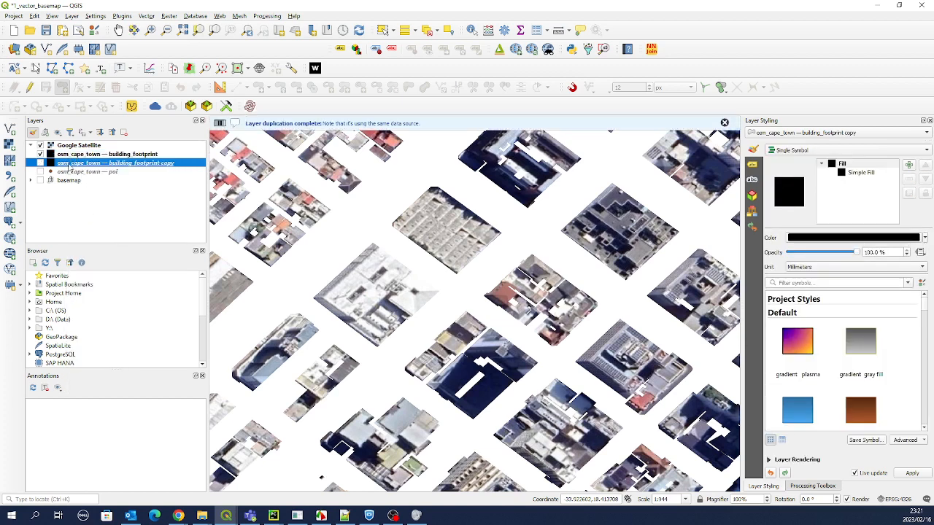
drag(68, 167, 107, 153)
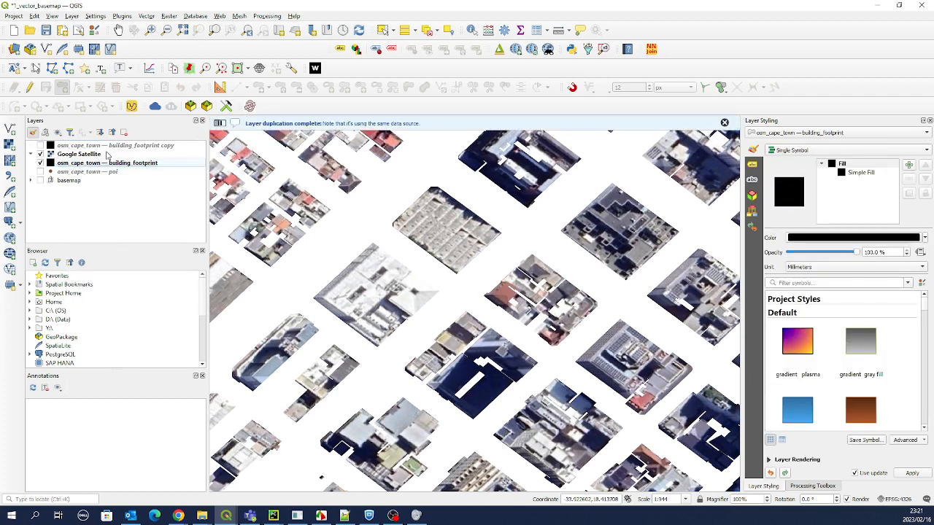
click(41, 145)
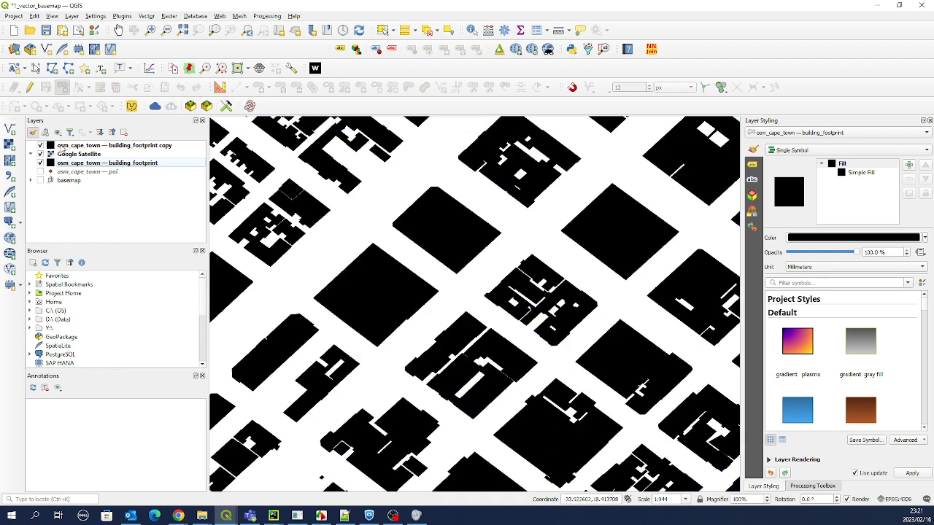
Step: Set both the fill color and the stroke color of the building_footprint copy to white (#ffffff)
click(63, 148)
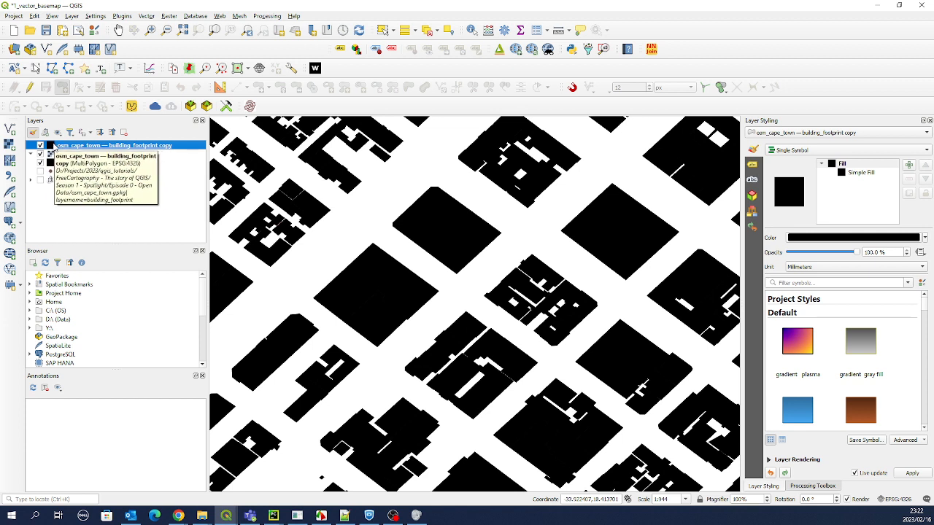
click(832, 237)
drag(830, 317, 886, 318)
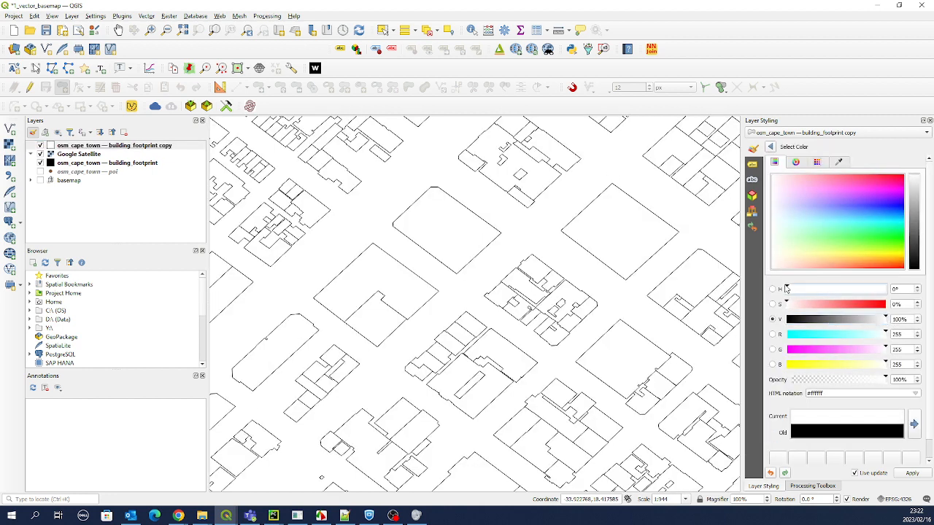
click(769, 147)
click(847, 174)
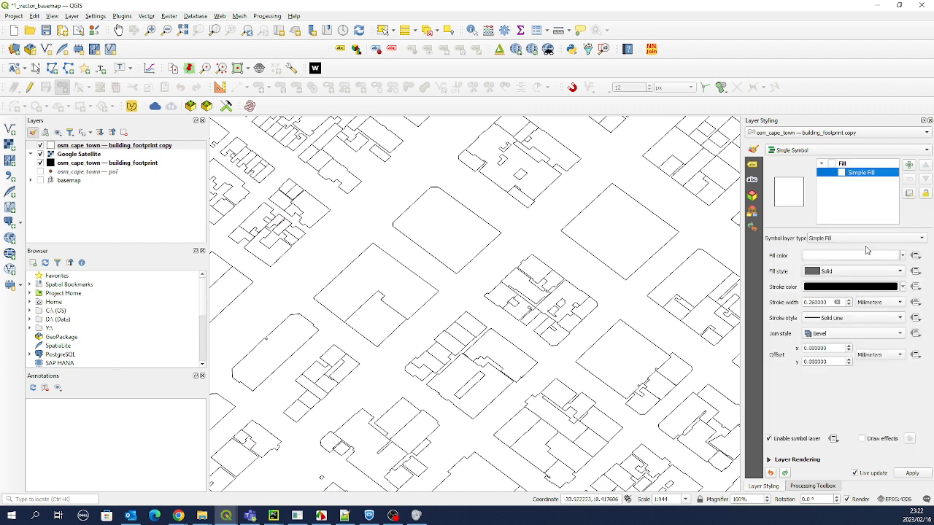
click(831, 287)
drag(840, 318, 885, 318)
click(769, 147)
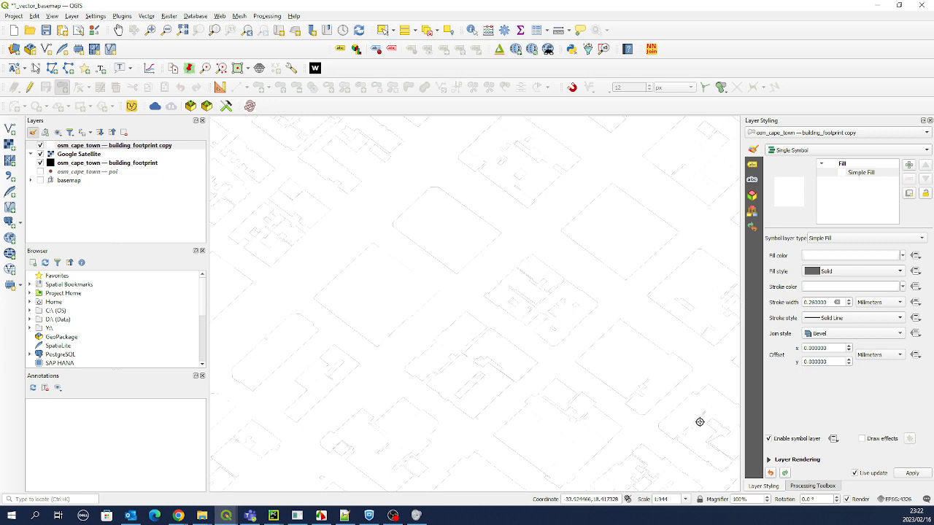
Step: Set the layer blending mode of the building_footprint copy to Darken
click(771, 461)
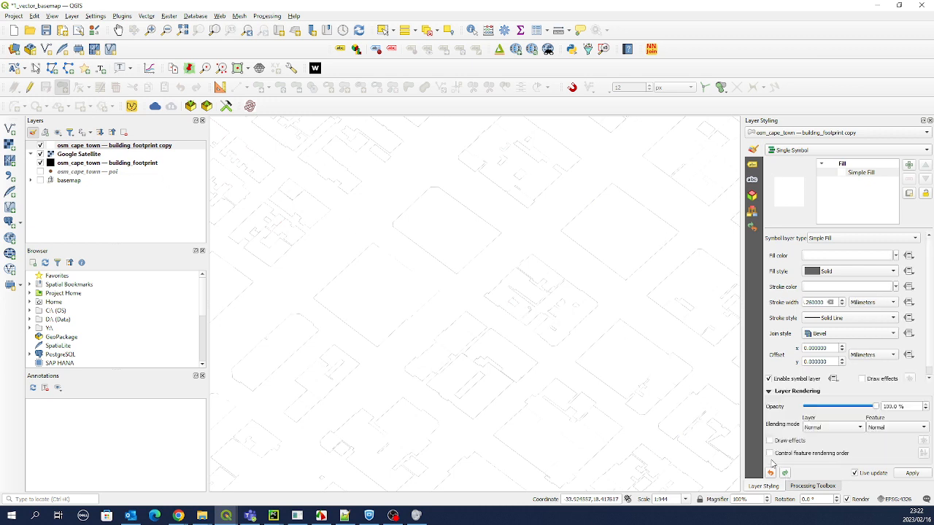
click(832, 428)
click(830, 450)
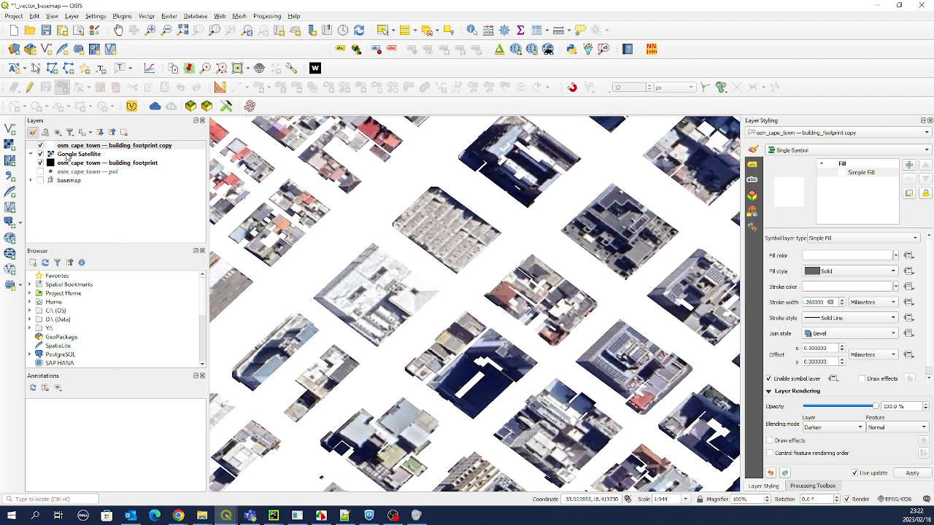
mouse_move(67, 167)
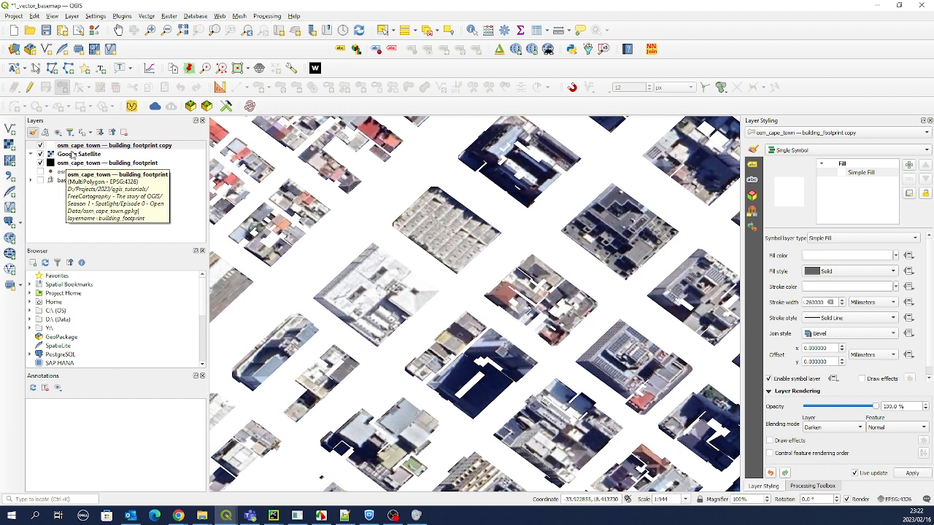
Step: Turn on draw effects for the building_footprint copy and add a drop shadow to it
click(89, 147)
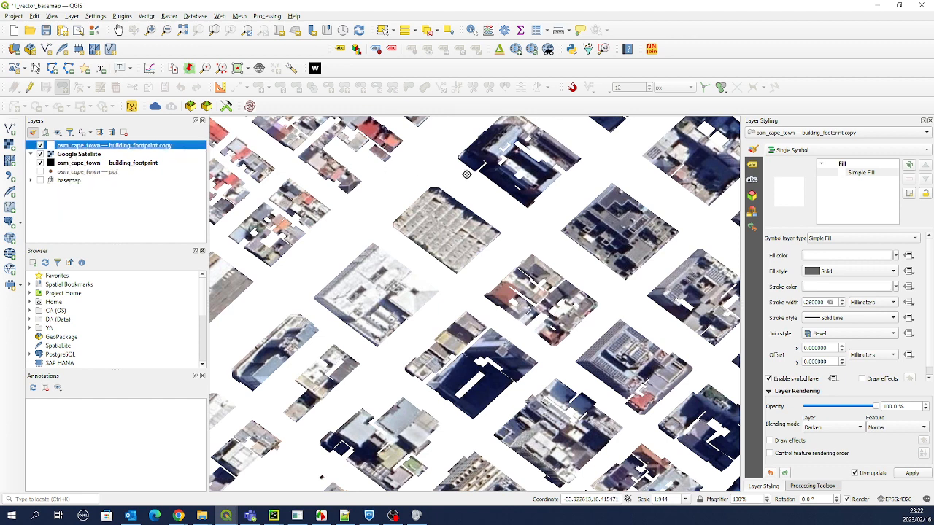
click(769, 441)
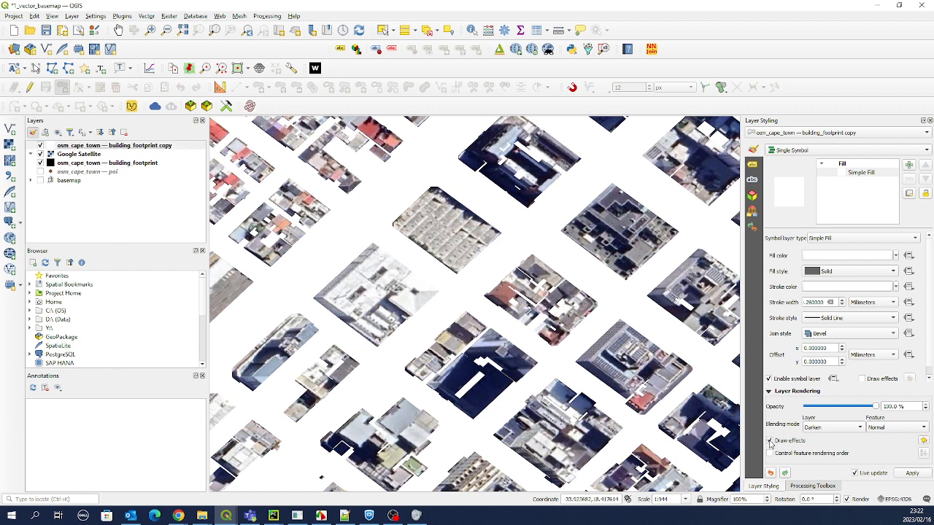
click(922, 441)
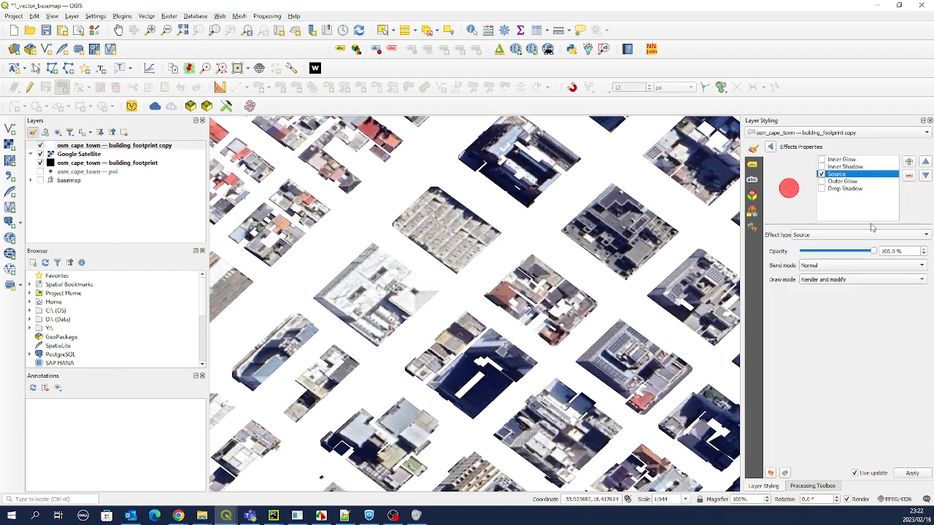
click(822, 189)
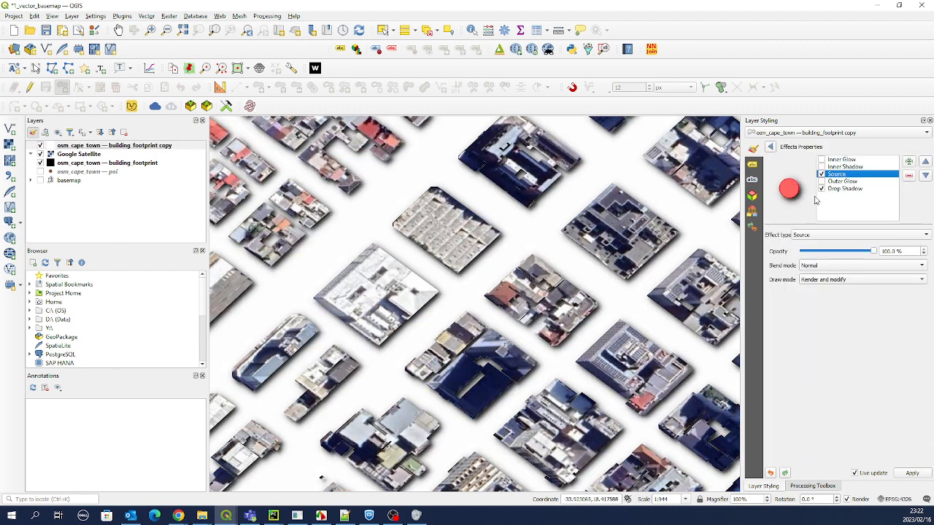
click(831, 191)
Step: Set the drop shadow's offset distance to 3.2 mm and reduce its blur radius
click(858, 269)
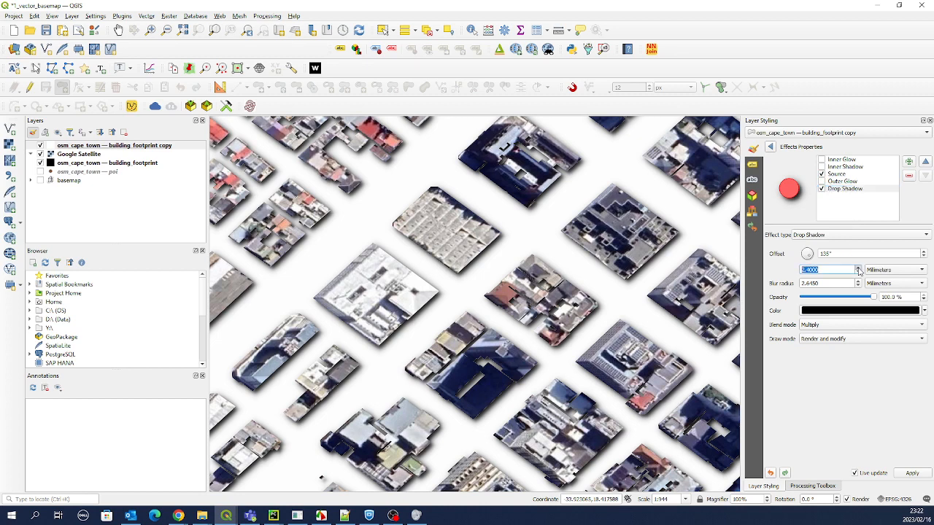
click(858, 268)
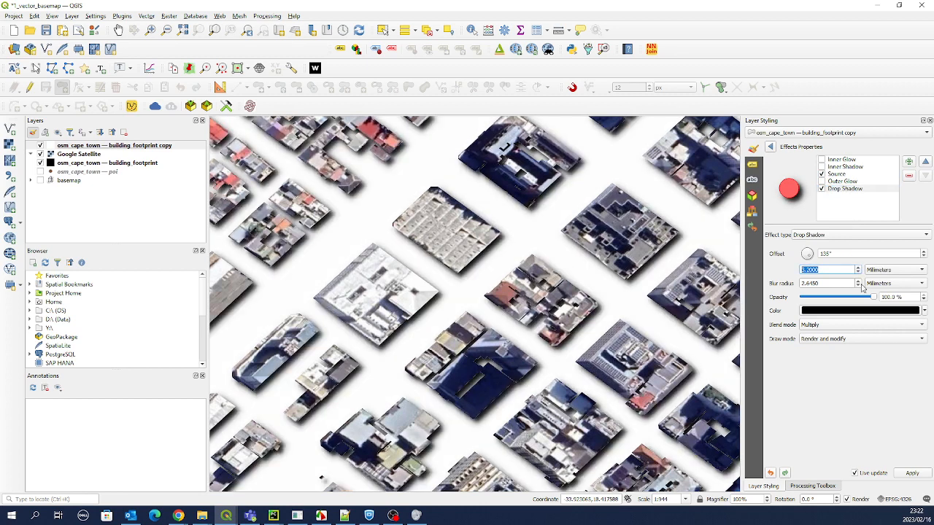
click(858, 286)
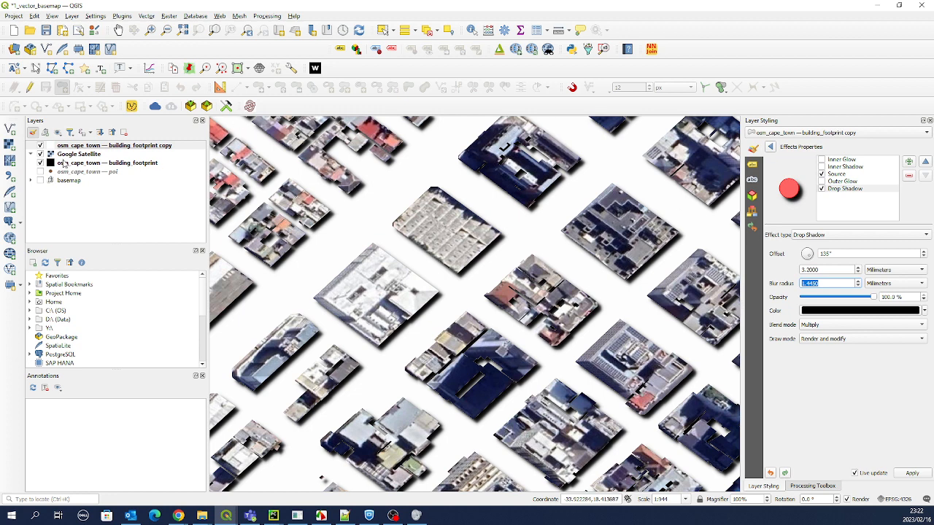
Step: Compare the drop shadow with and without the Source effect on the building_footprint copy, leaving Source enabled
click(821, 175)
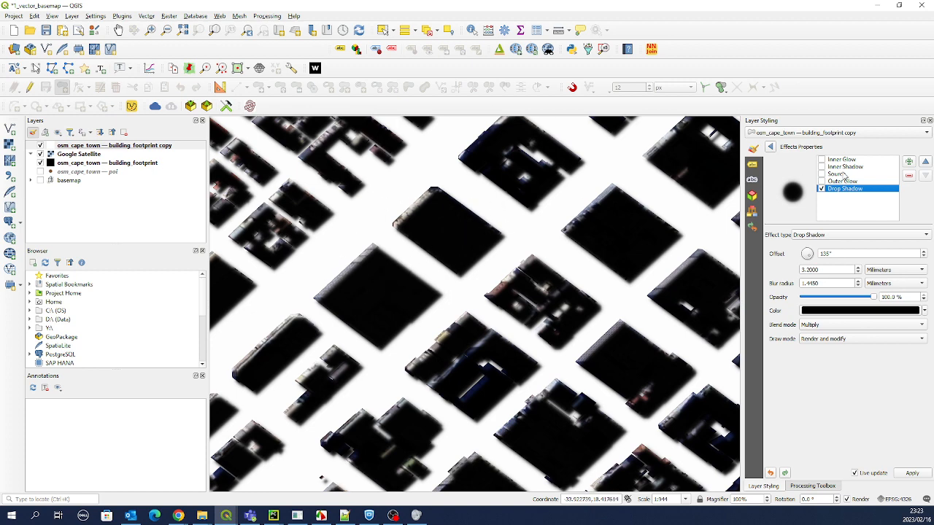
click(821, 174)
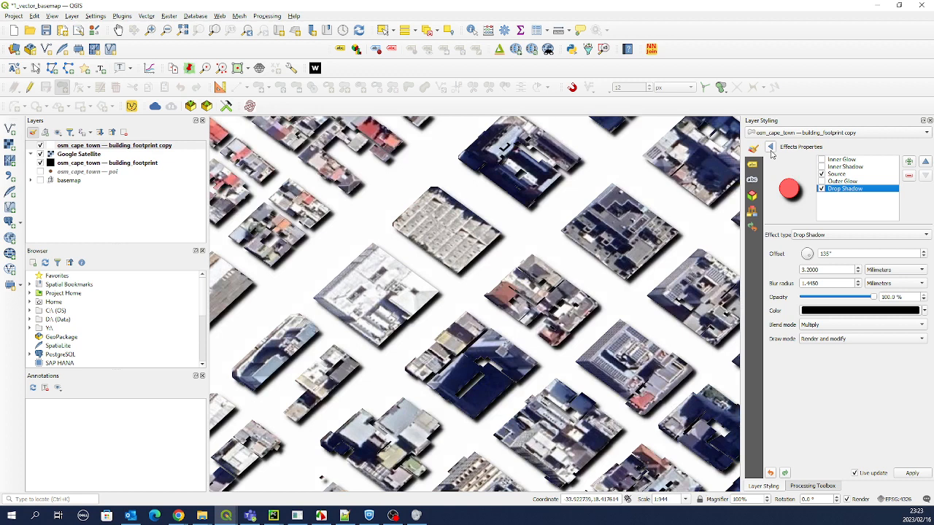
click(769, 146)
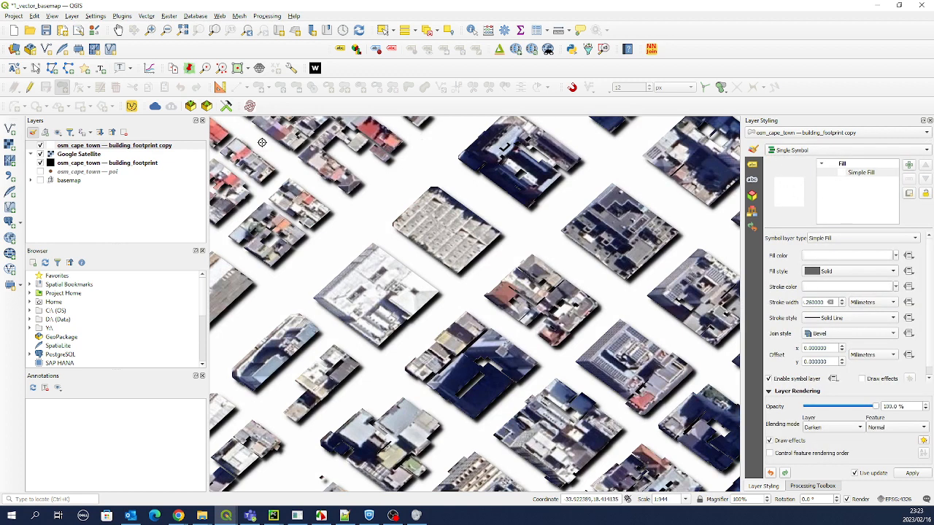
Step: Try the building_footprint copy's symbol opacity at about 51%, and restore it to 100%
click(845, 166)
drag(857, 253, 823, 257)
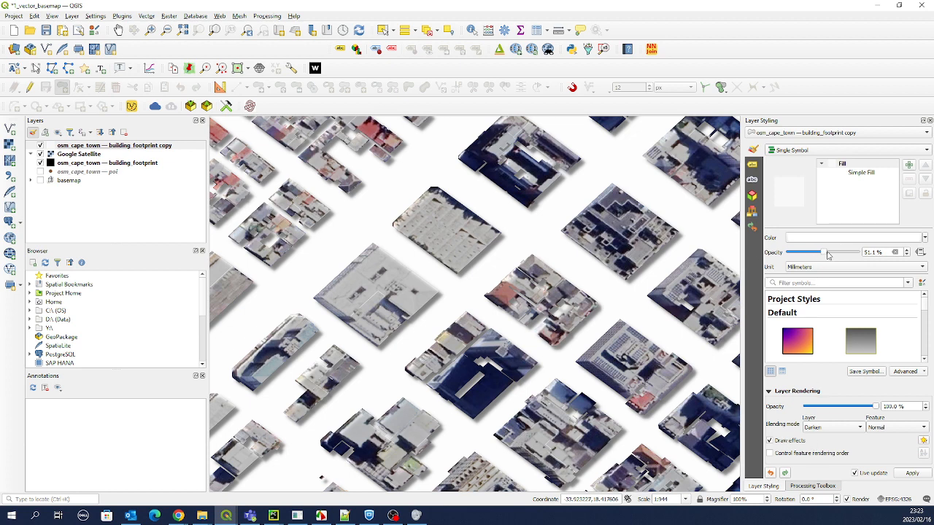
drag(825, 254, 860, 255)
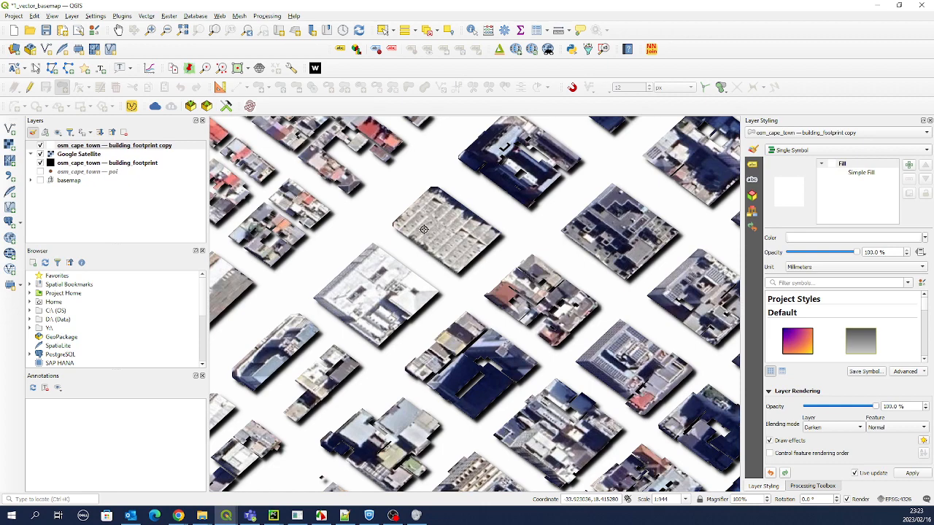
Step: Hide both the building_footprint layer and its copy, leaving only Google Satellite switched on
scroll(423, 229, down, 1)
scroll(423, 229, down, 1)
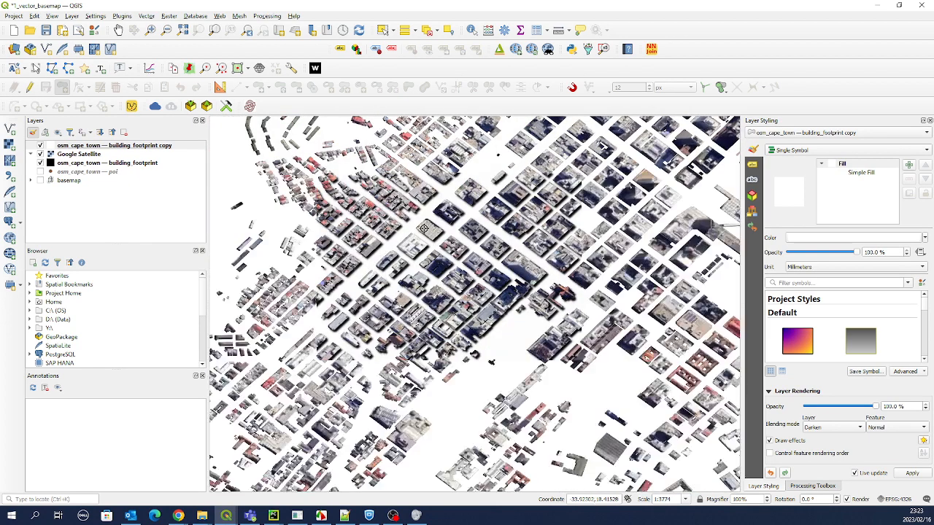
drag(483, 197, 444, 254)
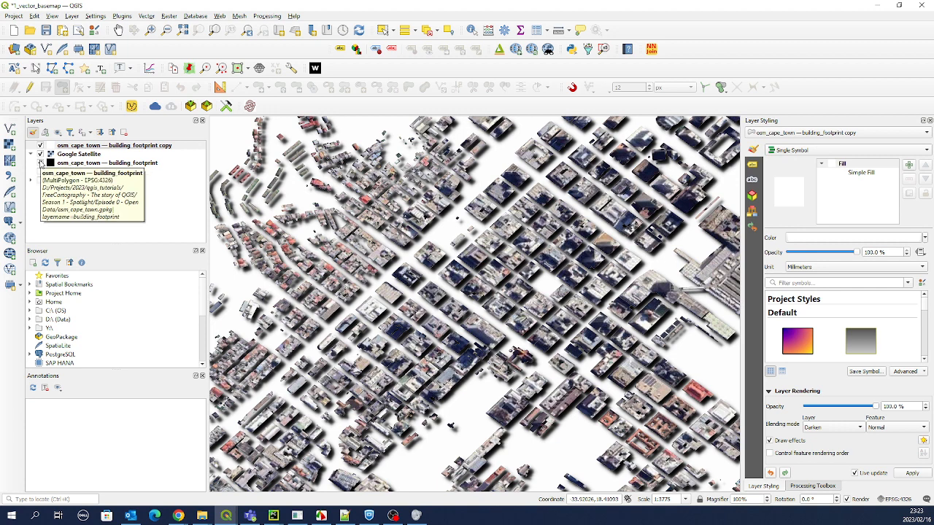
click(40, 163)
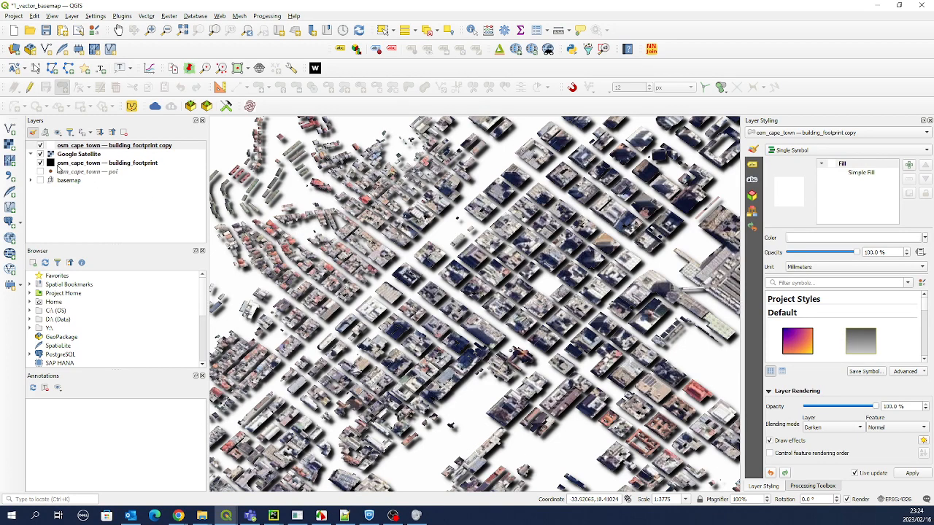
click(41, 146)
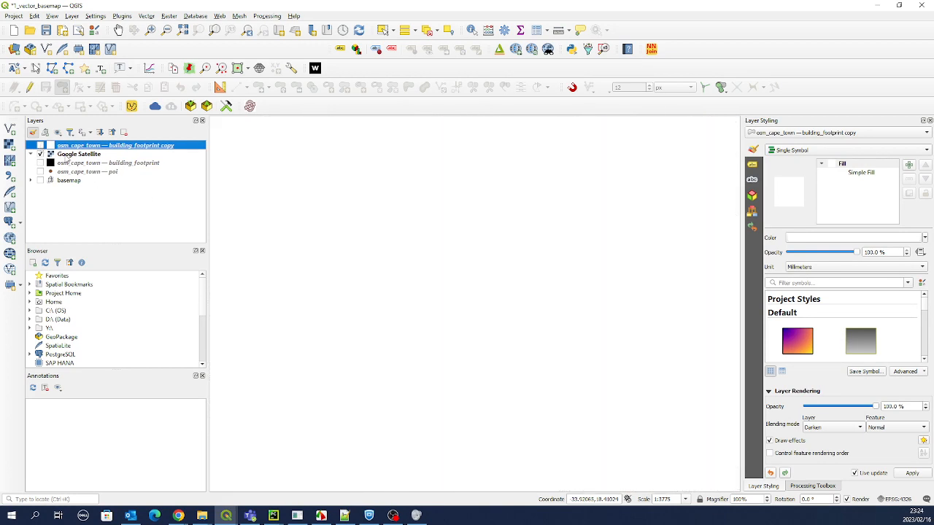
Step: Set the blending mode of the Google Satellite layer to Normal
click(70, 154)
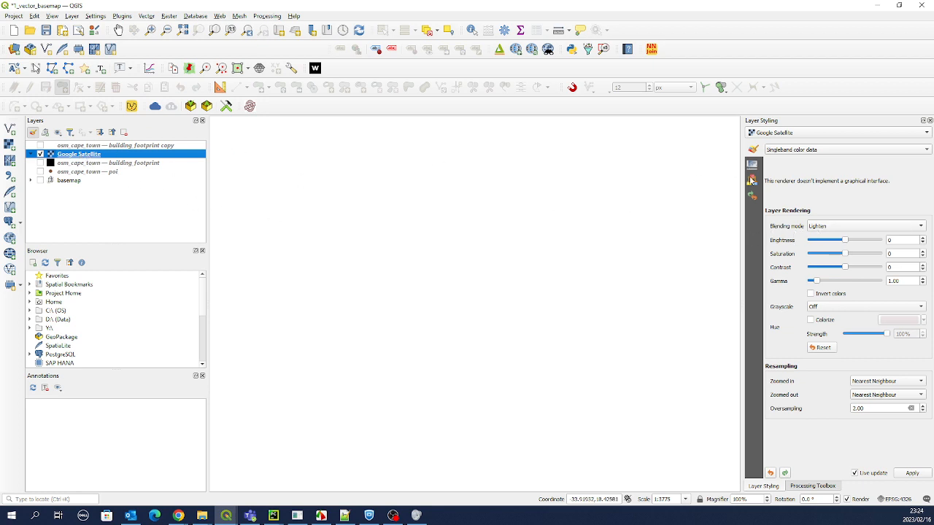
click(824, 227)
click(818, 216)
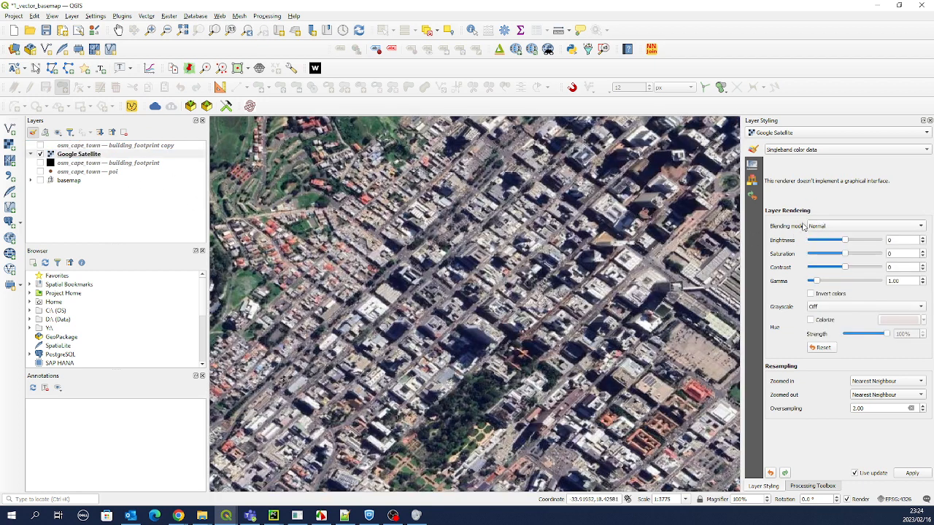
Step: Create a temporary scratch layer with Polygon geometry directly above the Google Satellite layer, keeping the default name and CRS
click(64, 156)
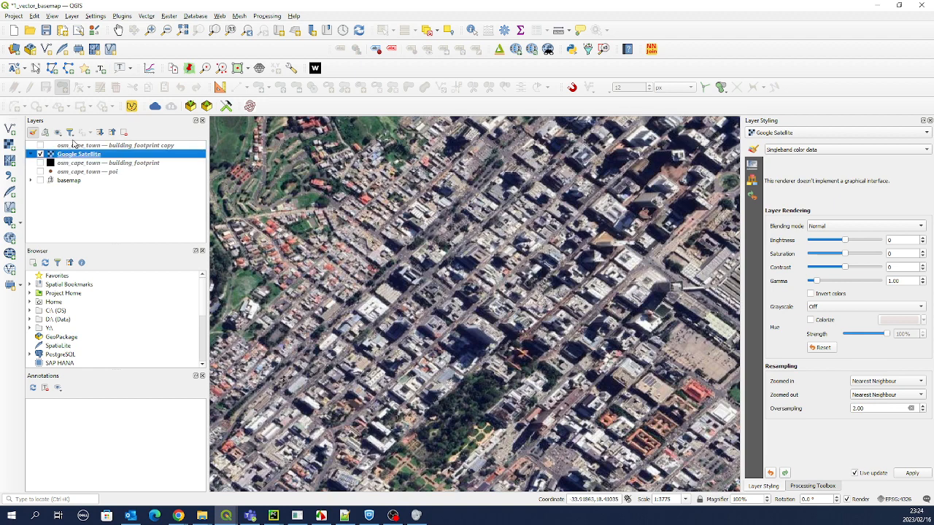
click(72, 16)
mouse_move(135, 42)
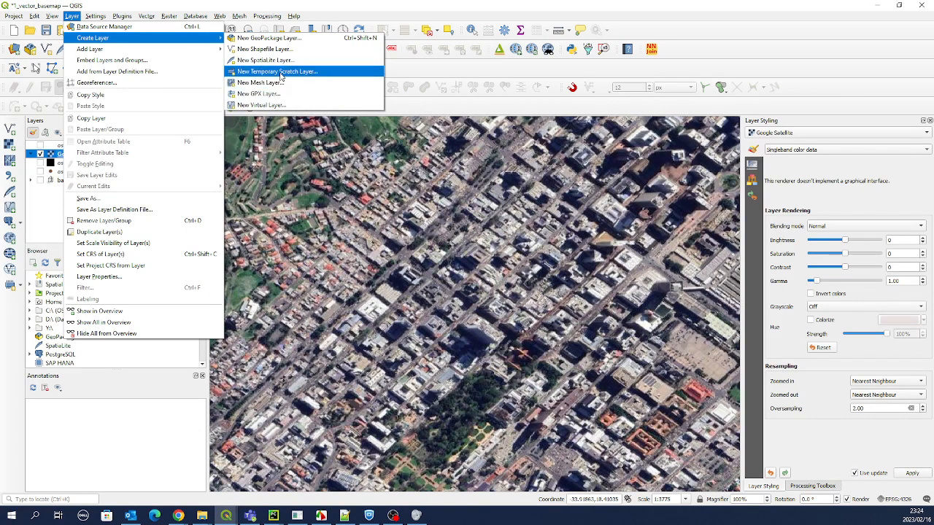
click(281, 72)
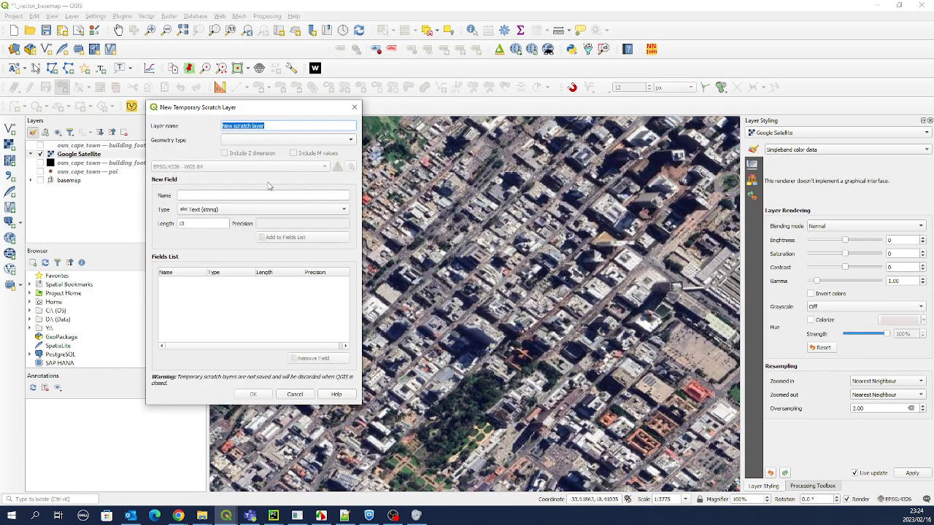
click(291, 140)
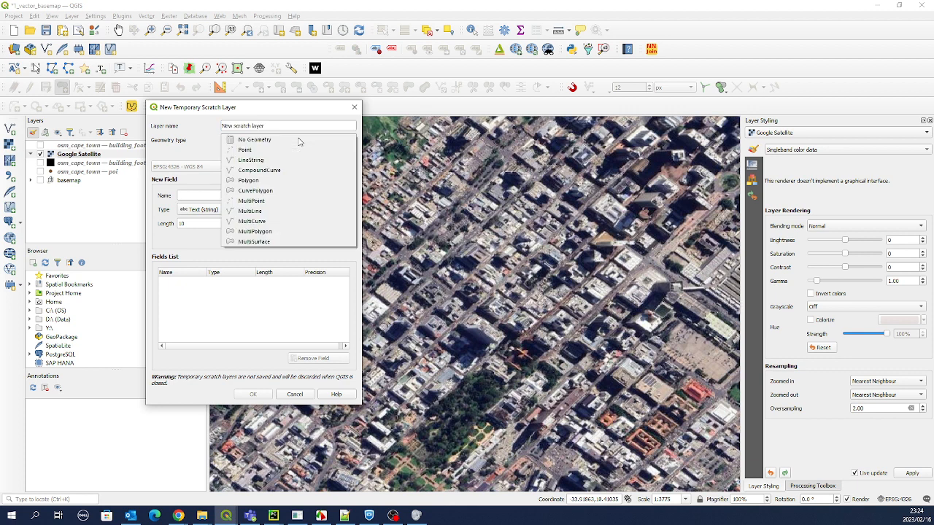
click(286, 179)
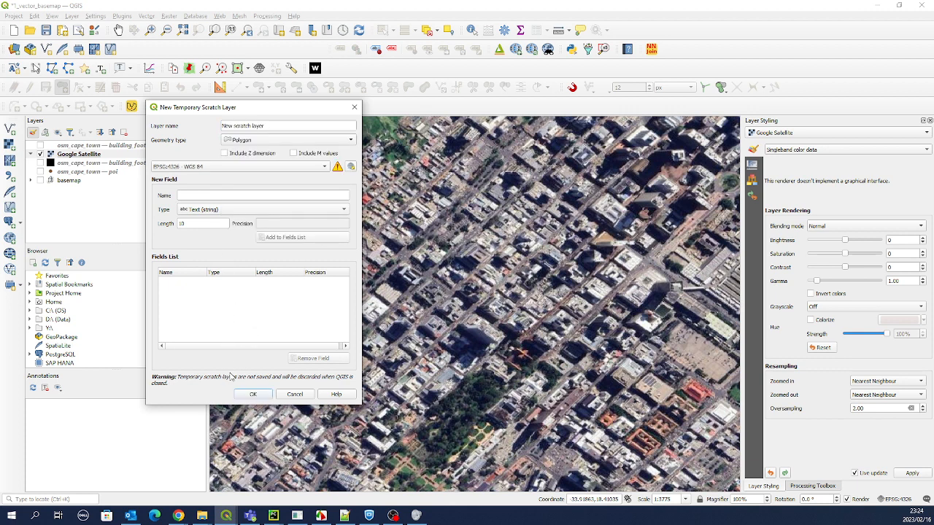
click(249, 395)
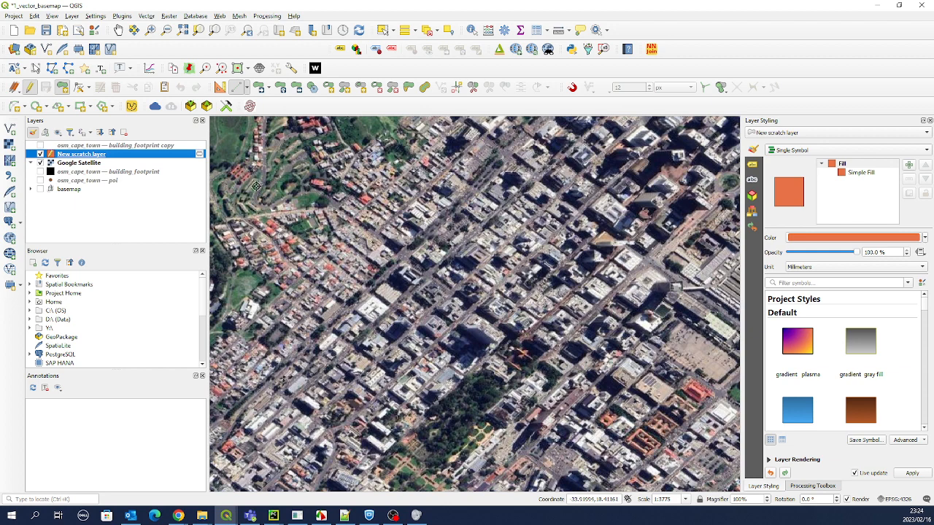
Step: Digitize one large, roughly oval polygon around the city centre on the scratch layer
click(386, 208)
click(268, 334)
click(309, 408)
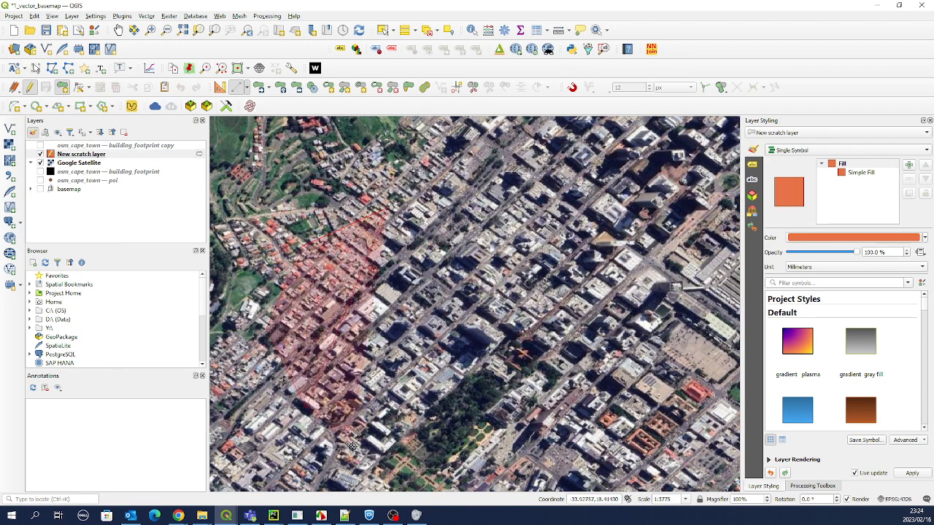
click(571, 473)
click(705, 399)
click(706, 287)
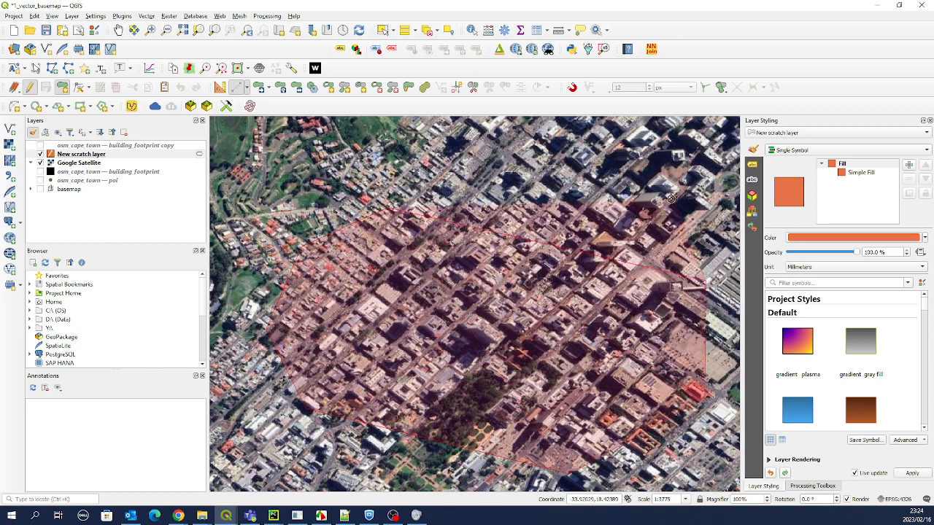
click(502, 158)
right_click(501, 158)
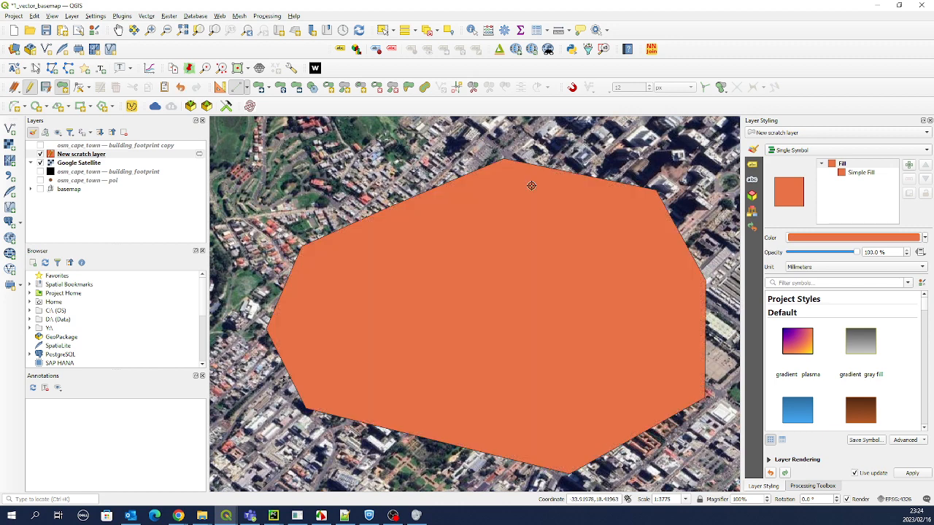
Step: Set the scratch layer's fill color to black (#000000)
click(101, 155)
click(839, 237)
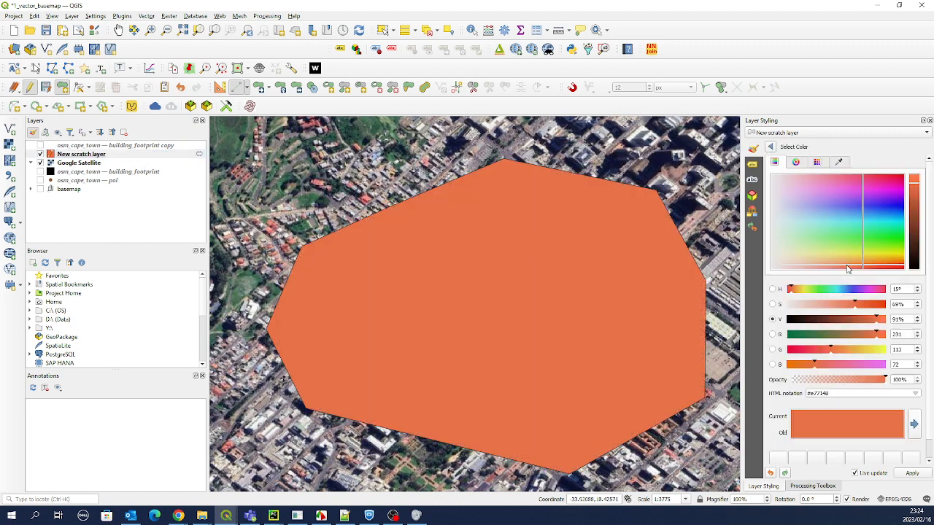
drag(827, 326, 781, 326)
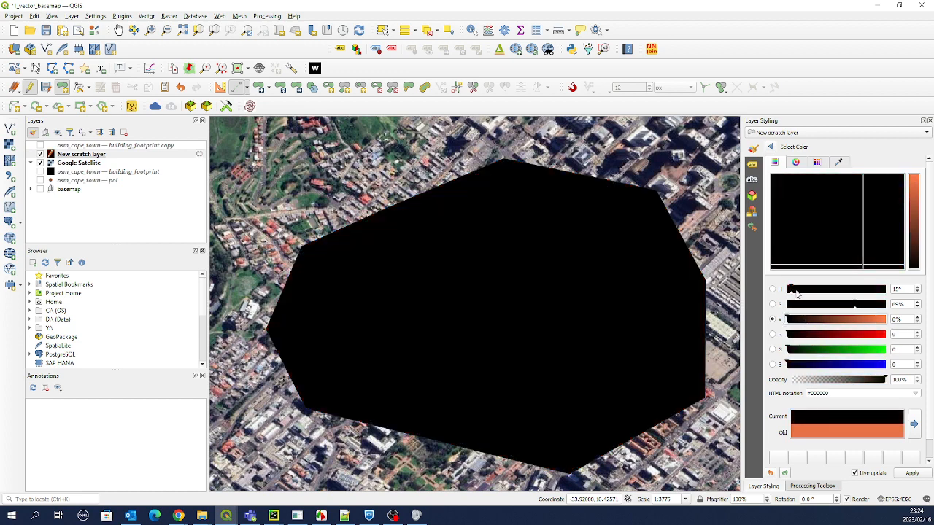
drag(790, 289, 787, 289)
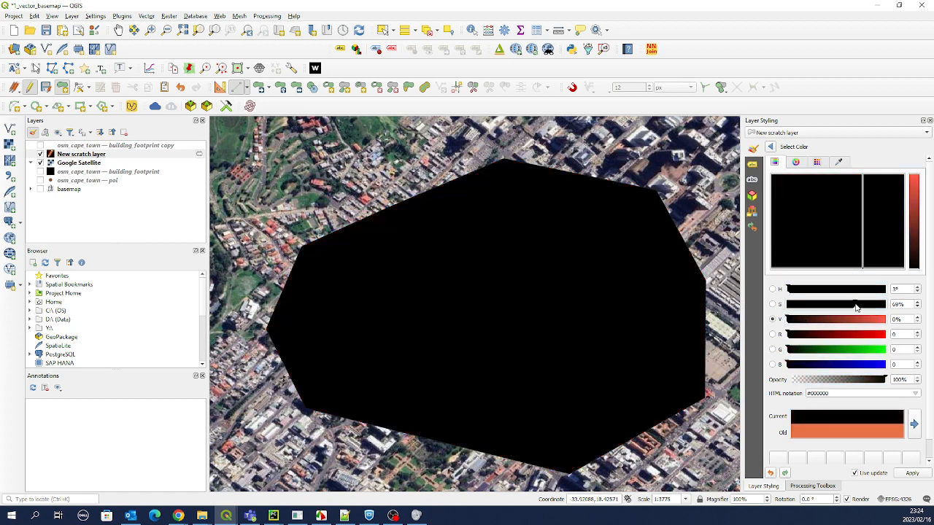
drag(861, 307, 782, 313)
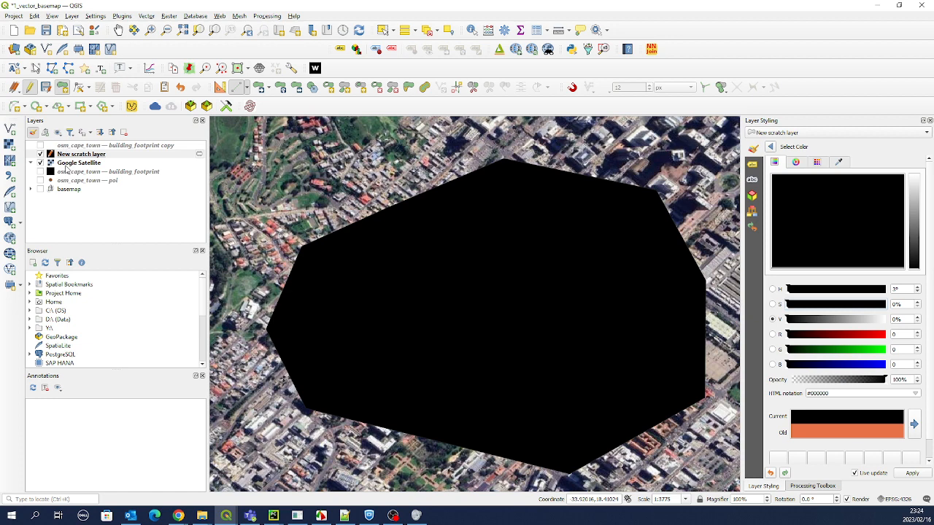
Step: Reorder the layers so Google Satellite lies above the scratch layer, and duplicate the scratch layer
drag(72, 164, 87, 151)
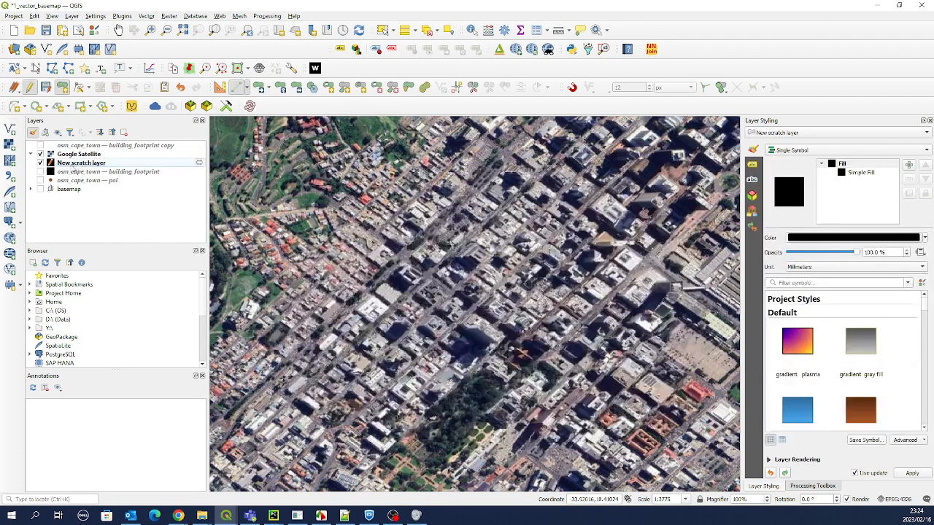
right_click(71, 165)
click(94, 247)
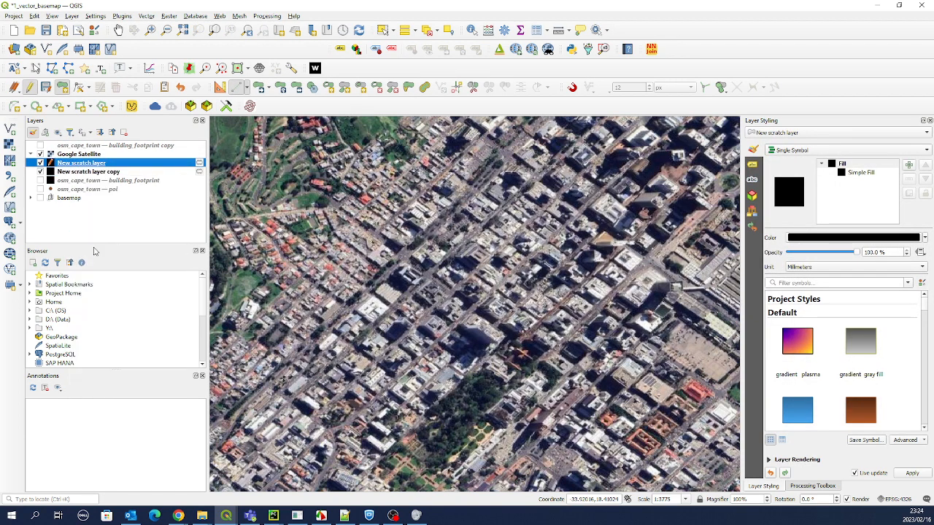
Step: Place the scratch layer copy directly above Google Satellite and set its fill color to white
click(78, 171)
drag(77, 177, 74, 154)
click(74, 154)
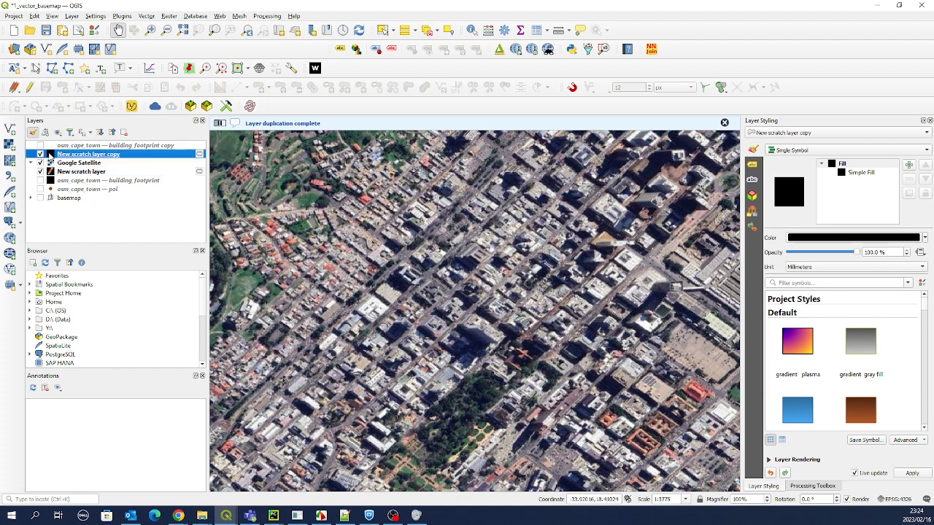
click(808, 238)
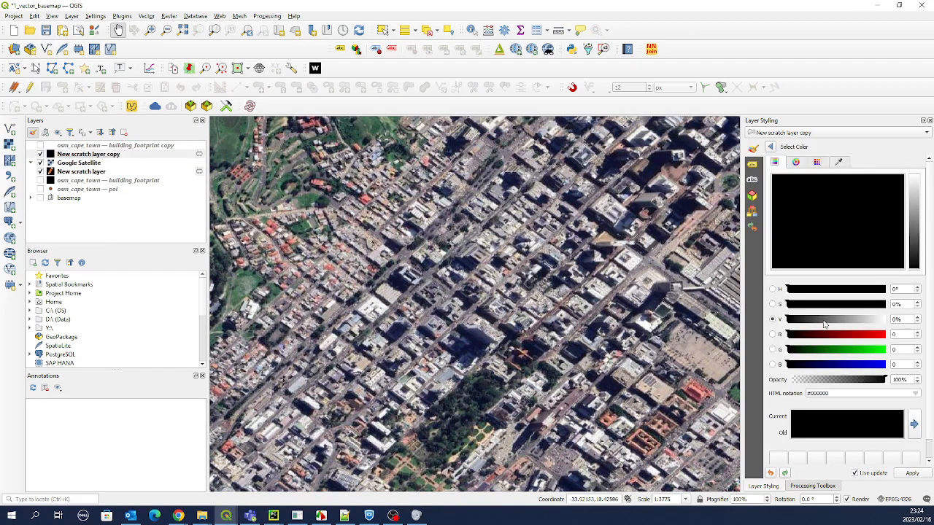
drag(824, 324, 884, 321)
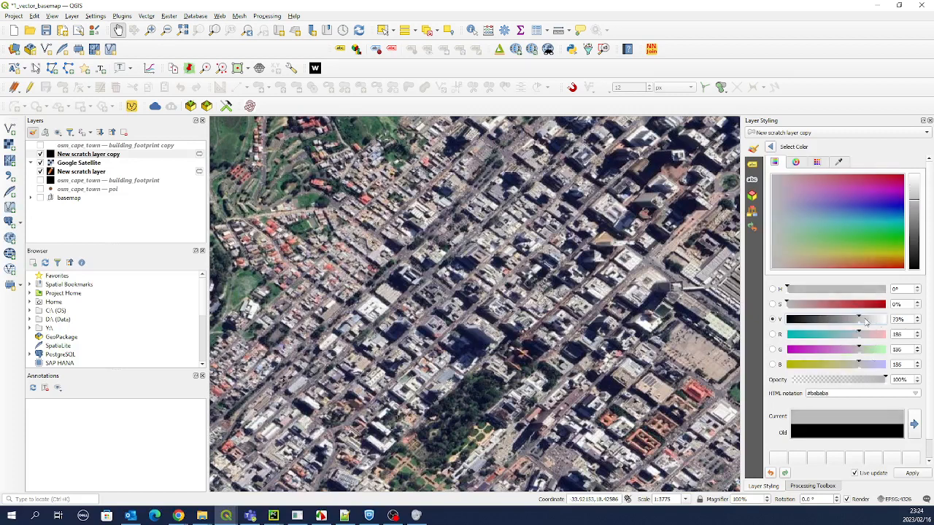
Step: Set the blending mode of the Google Satellite layer to Lighten
click(71, 164)
click(828, 229)
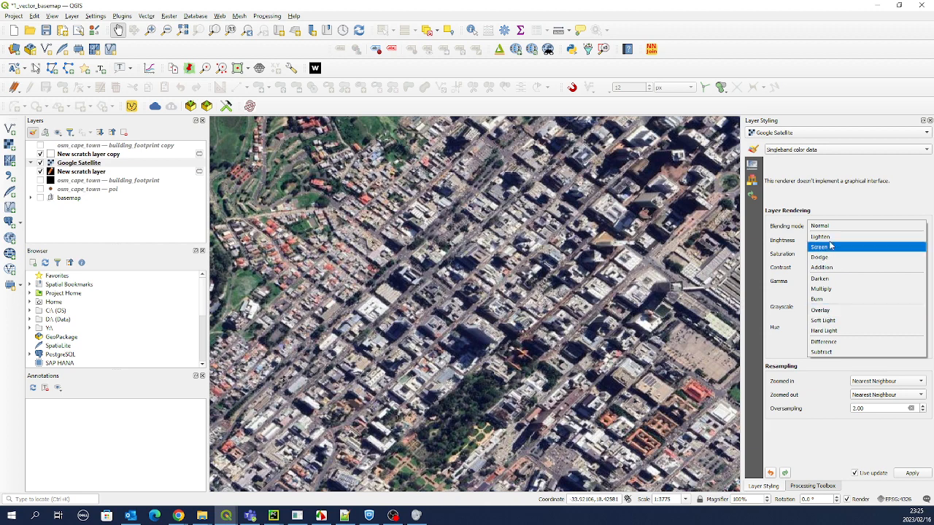
click(830, 238)
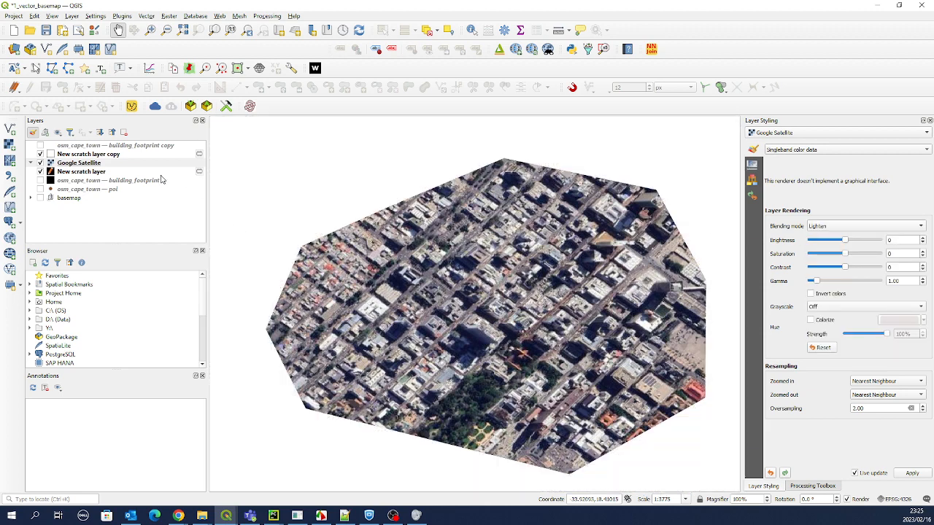
drag(540, 328, 529, 304)
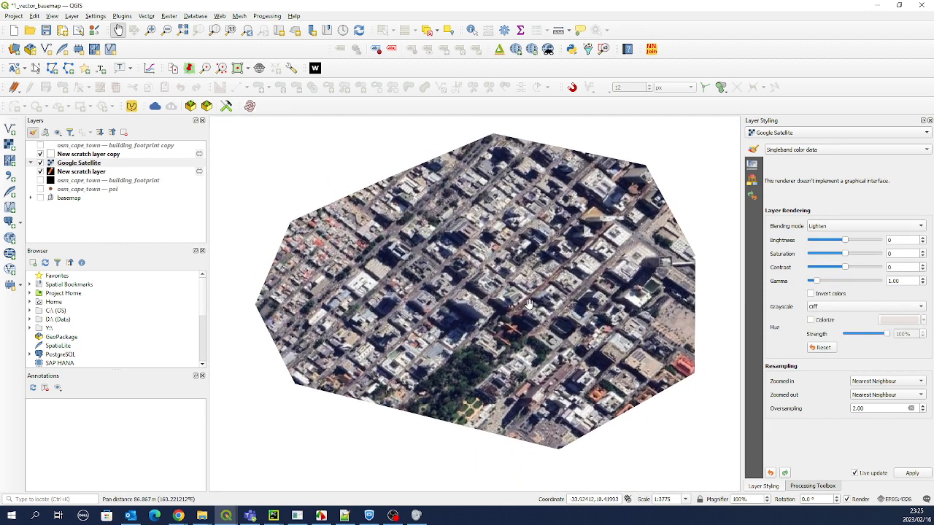
Step: Set the stroke color of the scratch layer copy's simple fill to white (#ffffff)
click(76, 155)
click(861, 174)
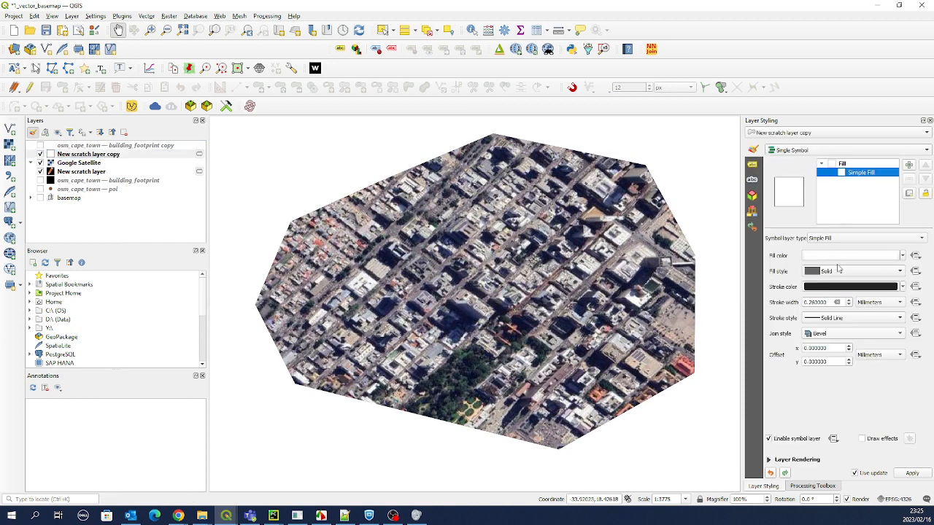
click(829, 320)
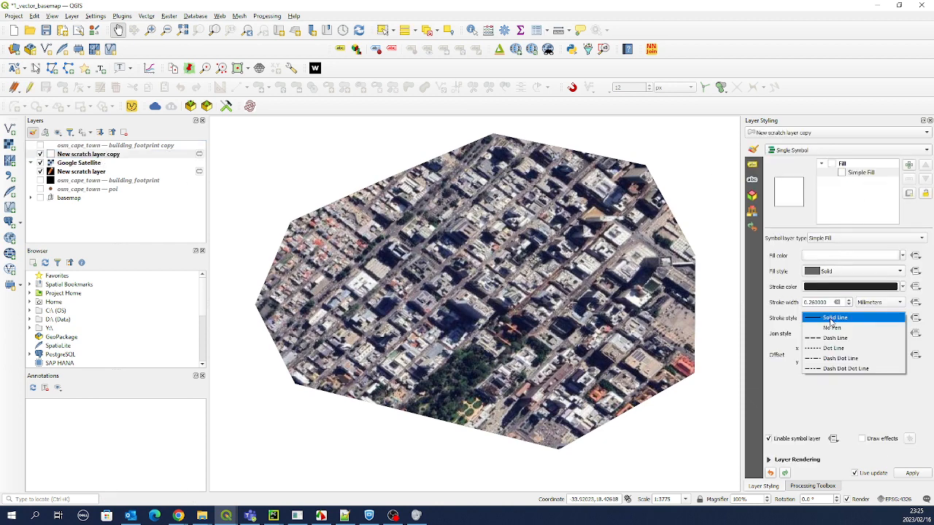
click(829, 318)
click(836, 286)
drag(854, 321, 904, 321)
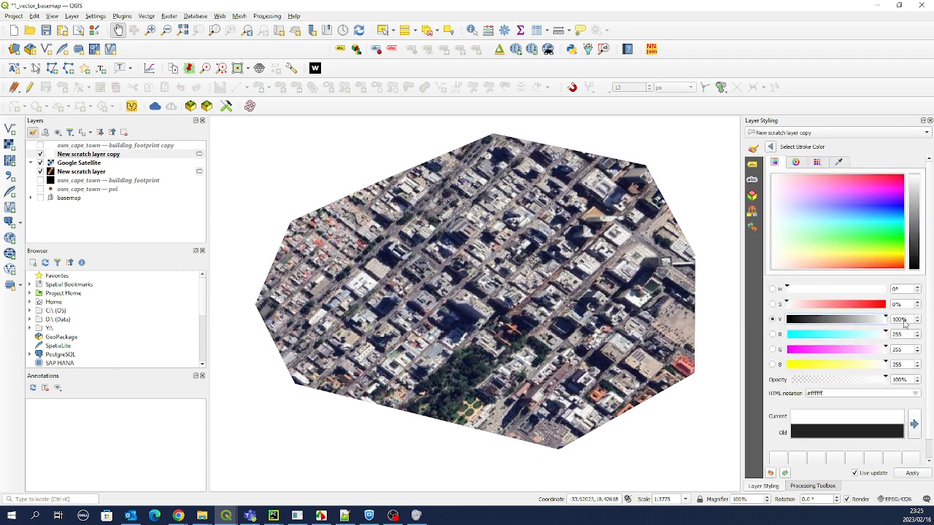
Step: Enable a drop shadow effect on the scratch layer copy and set its offset distance to 3.2 mm
click(770, 146)
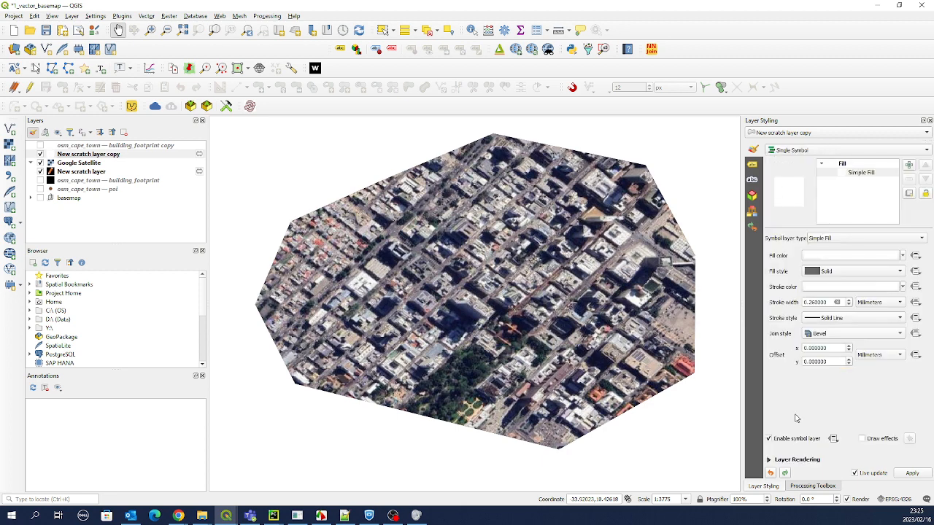
click(792, 461)
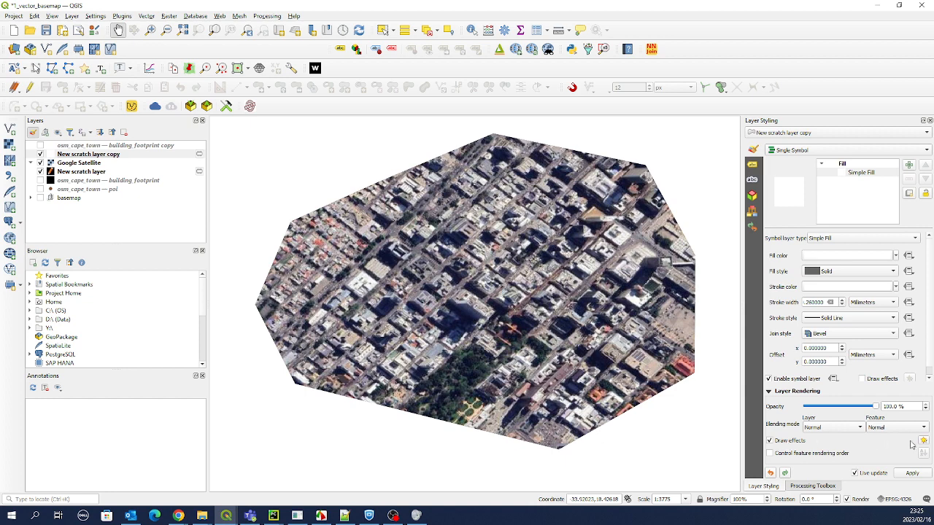
click(923, 441)
click(822, 189)
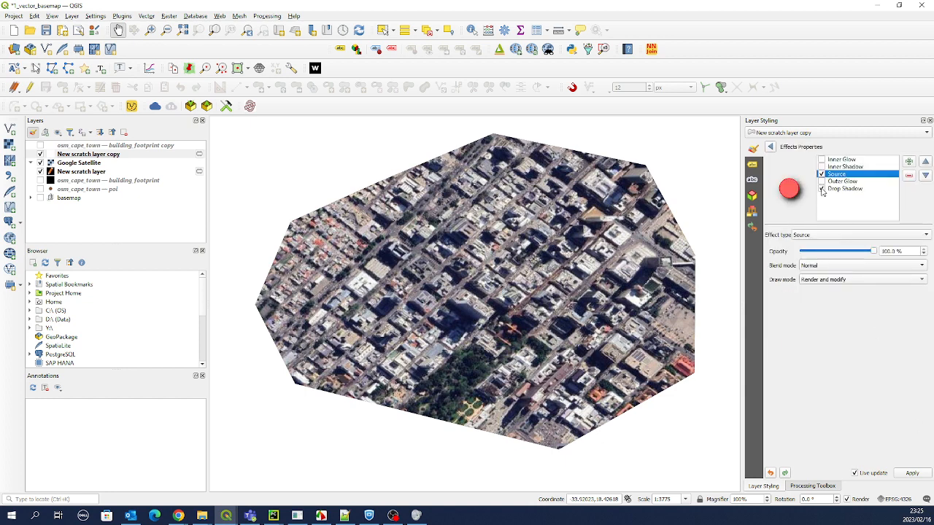
click(833, 189)
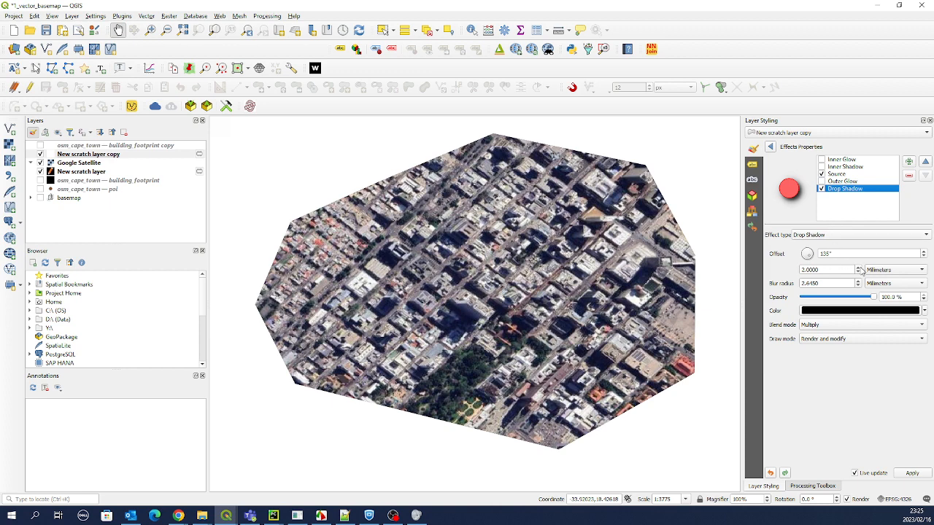
click(859, 268)
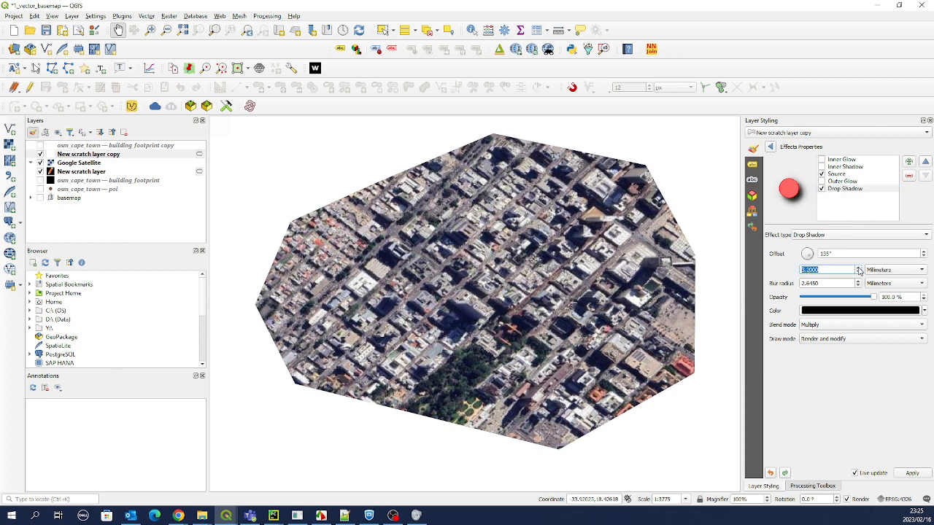
Step: Try the Darken and Lighten layer blending modes on the scratch layer copy
click(76, 172)
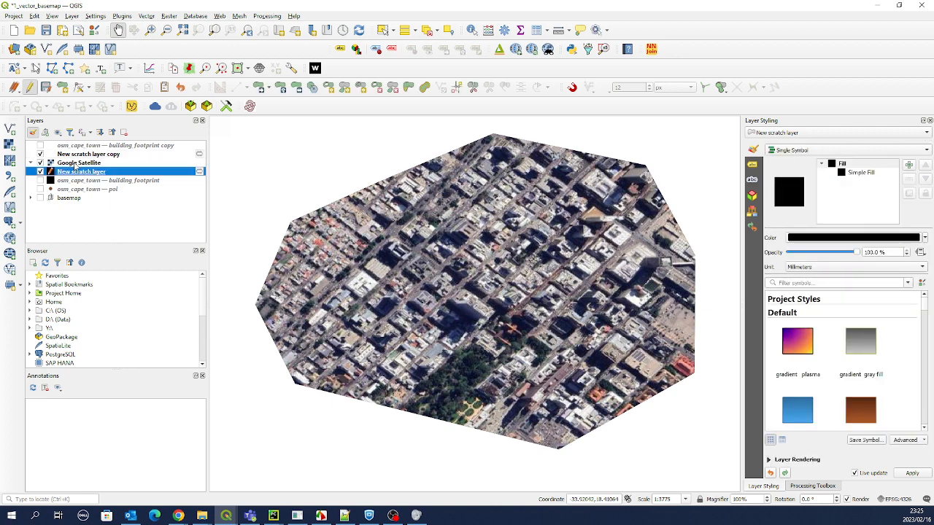
click(68, 163)
click(73, 155)
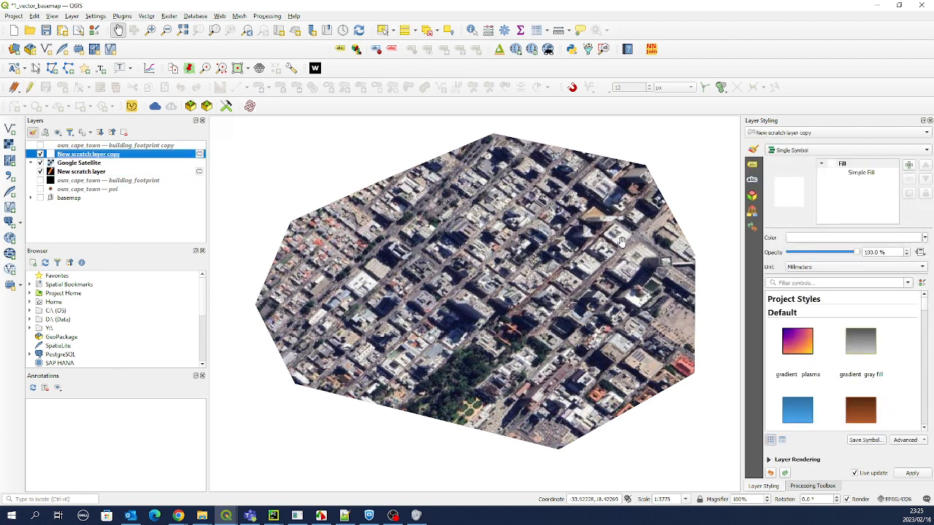
click(780, 460)
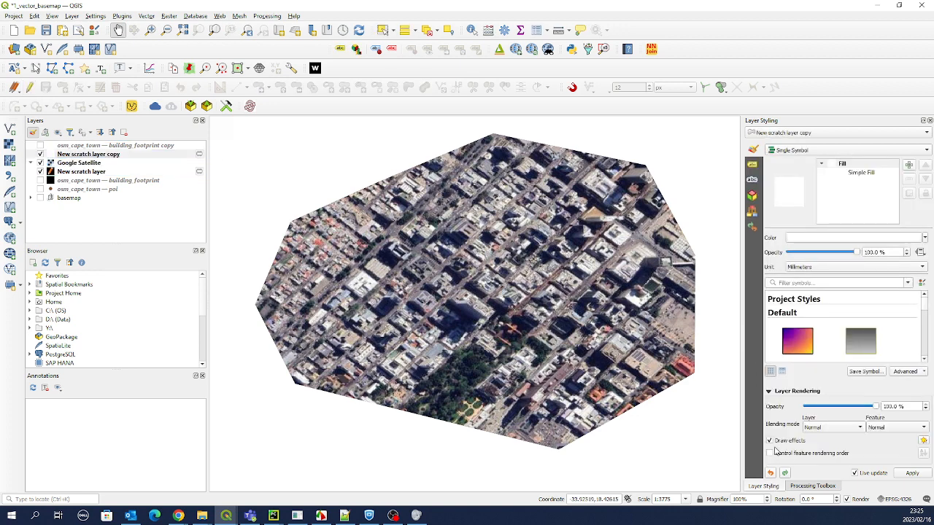
click(835, 425)
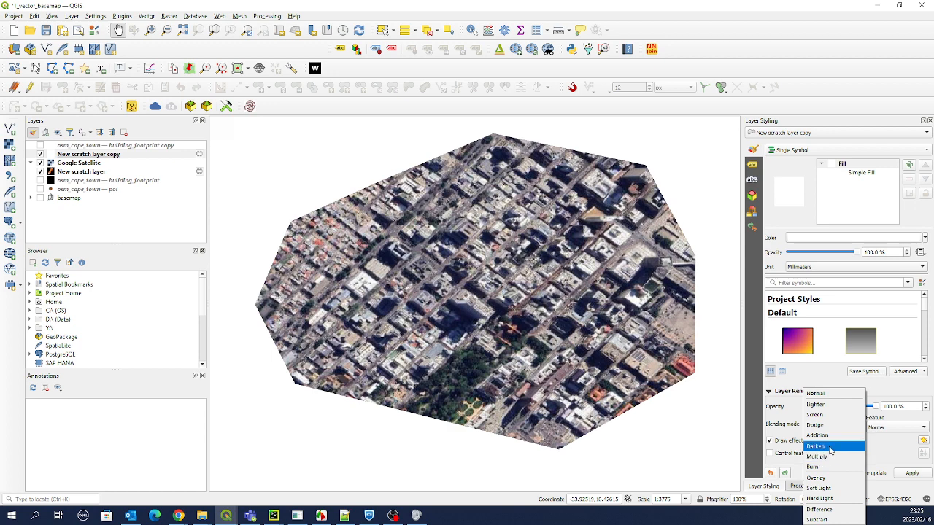
click(829, 446)
click(824, 429)
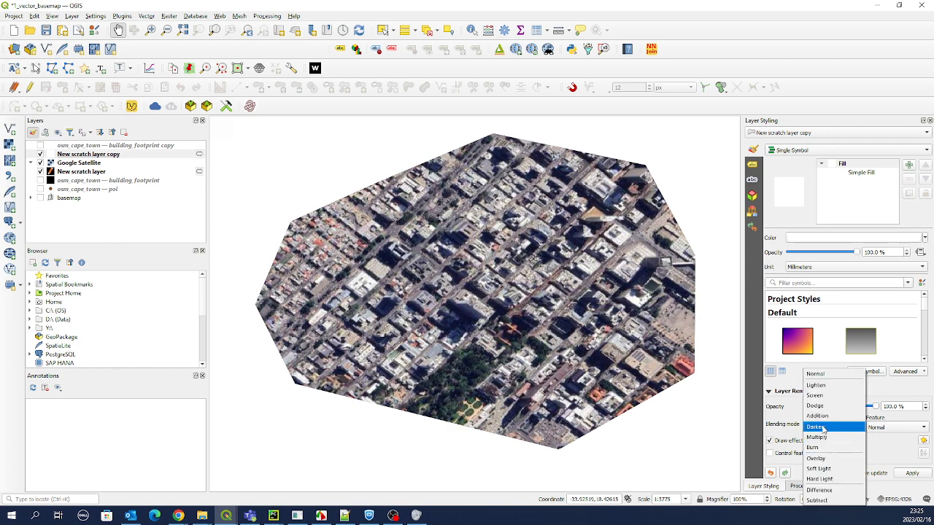
click(818, 385)
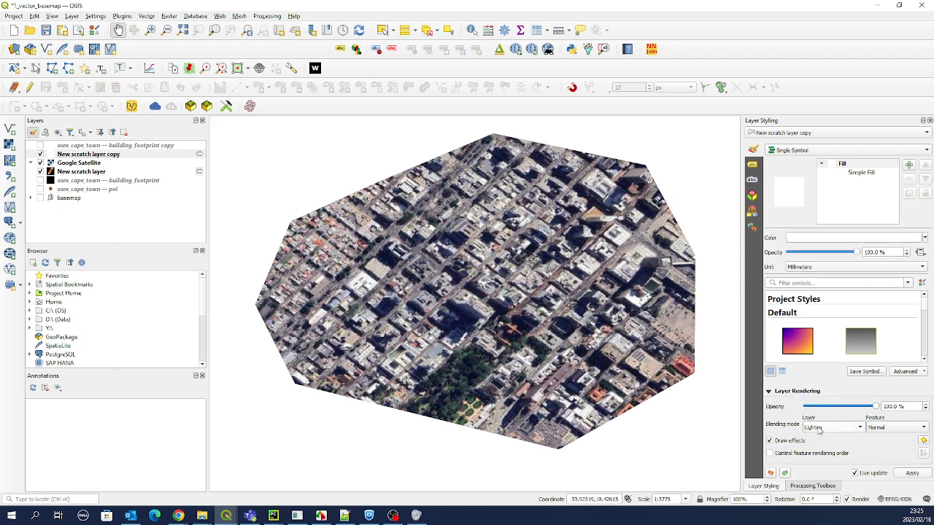
Step: Set the scratch layer copy's layer blending mode to Darken and compare the map with the copy hidden and shown
click(104, 156)
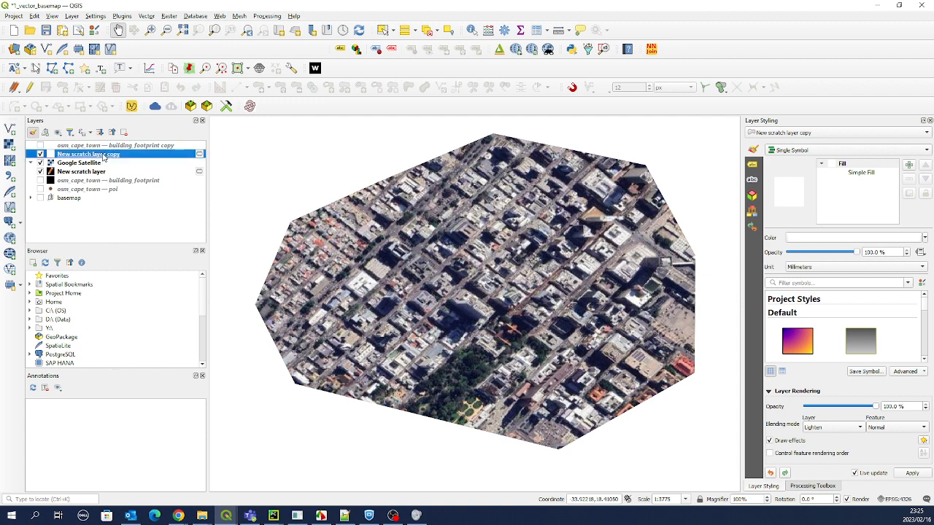
click(828, 430)
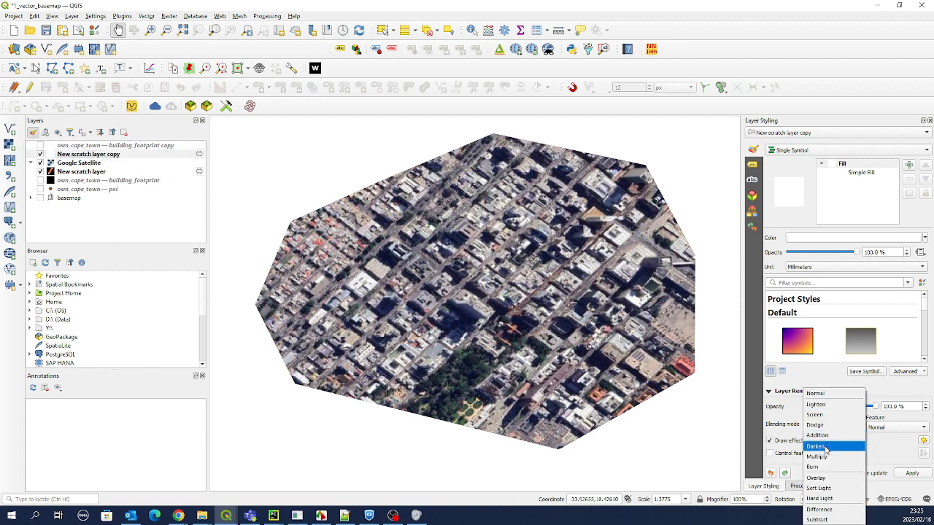
click(825, 446)
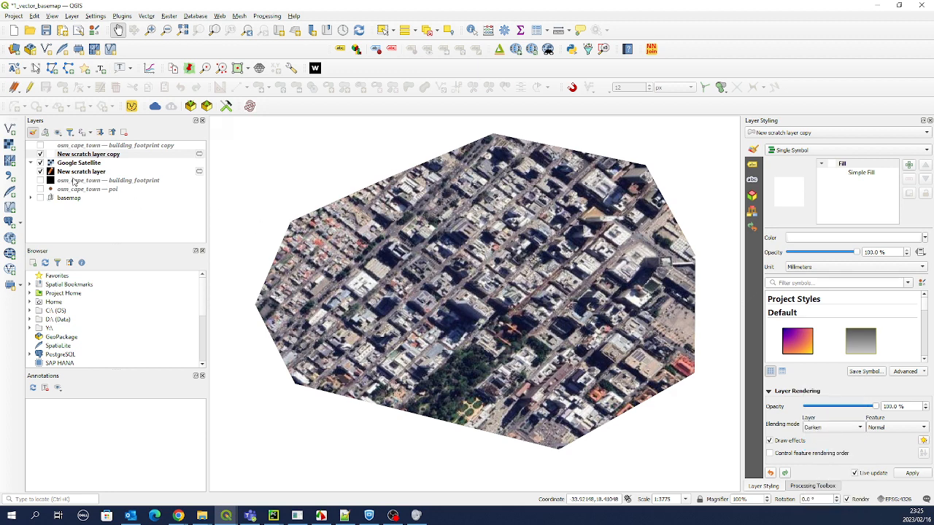
click(40, 154)
click(40, 153)
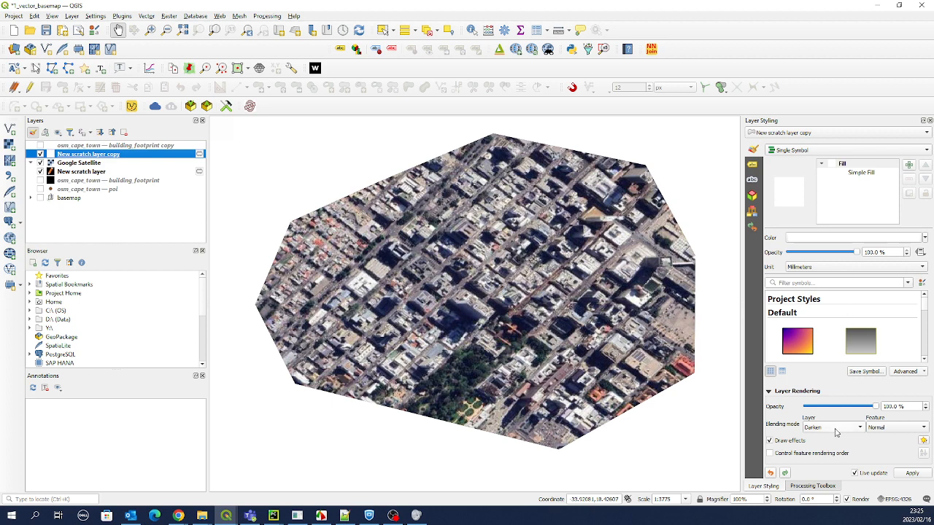
Step: Review the scratch layer copy's drop shadow settings and examine the polygon's edges on the map
click(922, 440)
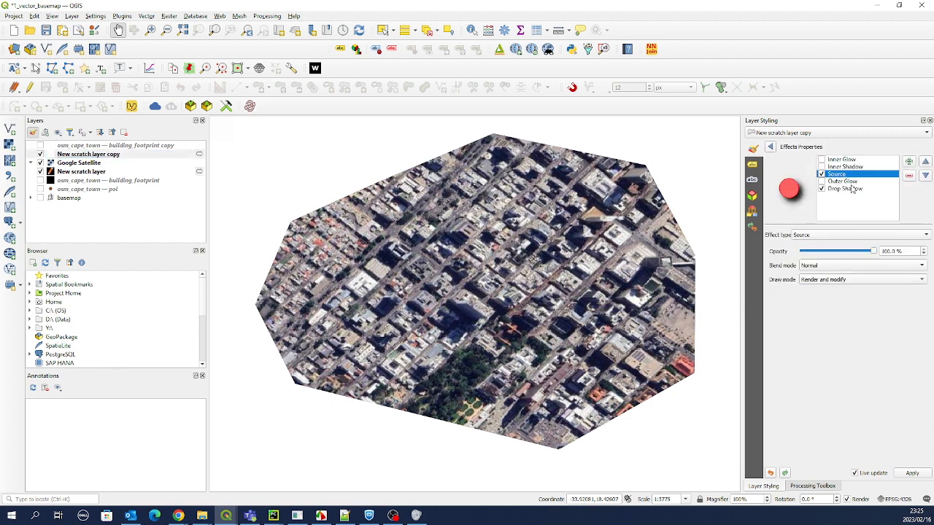
click(851, 189)
scroll(568, 247, down, 1)
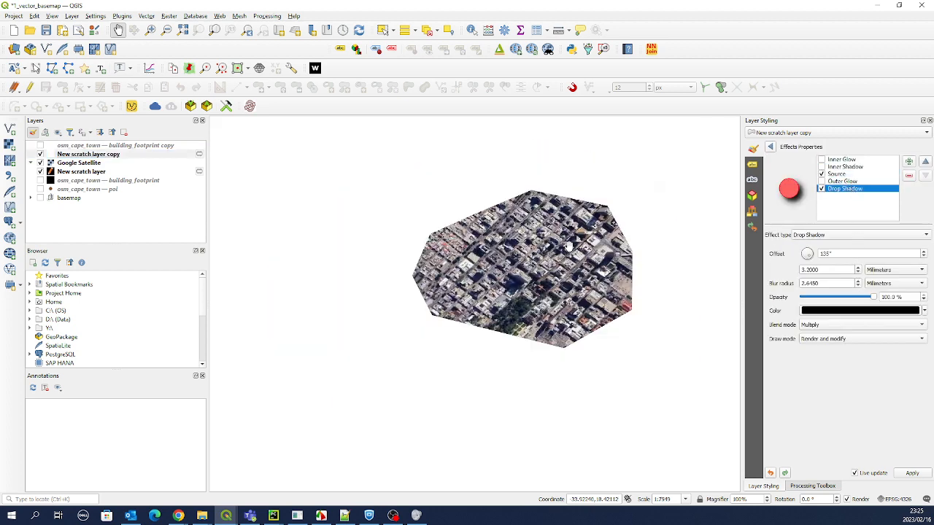
drag(576, 250, 543, 239)
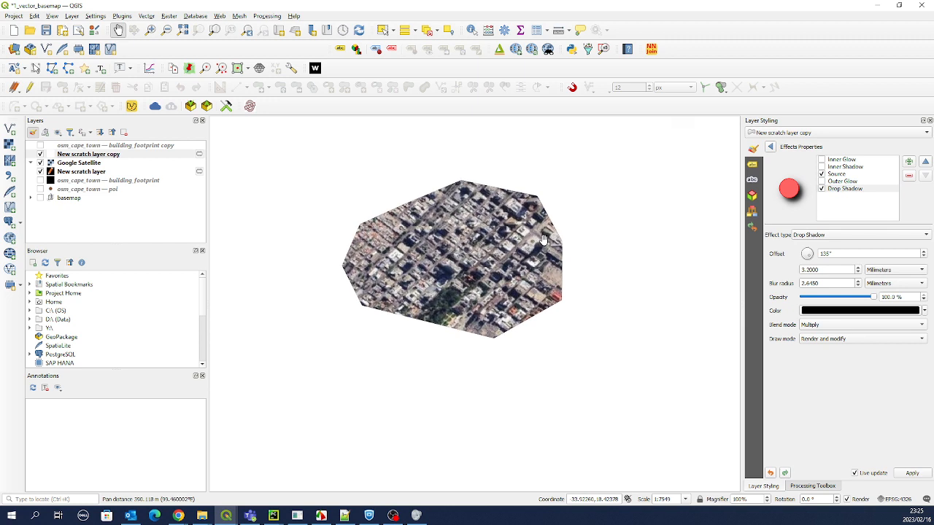
Step: Remove the scratch layer copy from the project
click(65, 172)
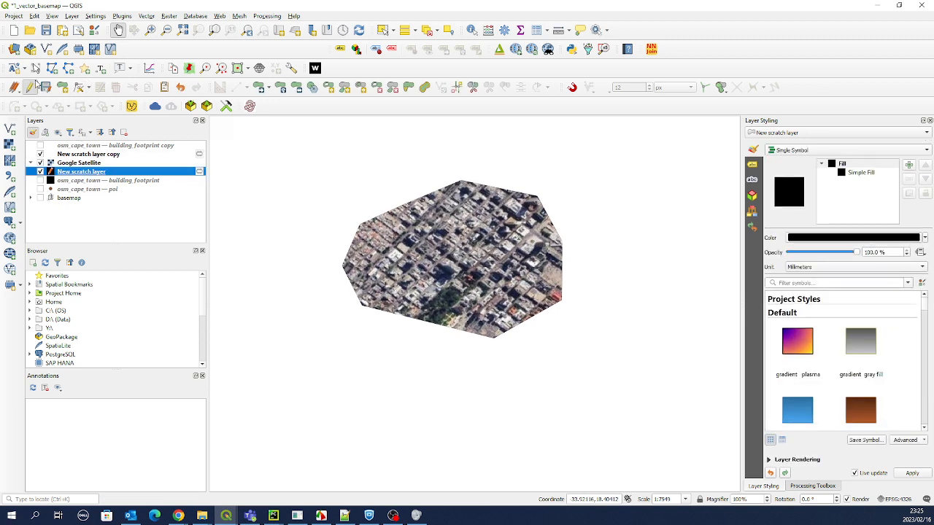
click(75, 153)
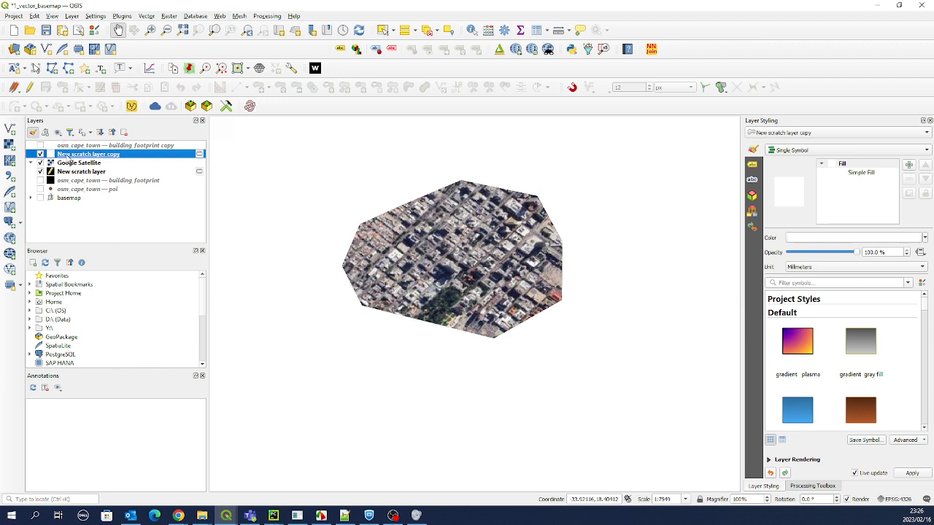
click(65, 172)
click(72, 154)
right_click(71, 154)
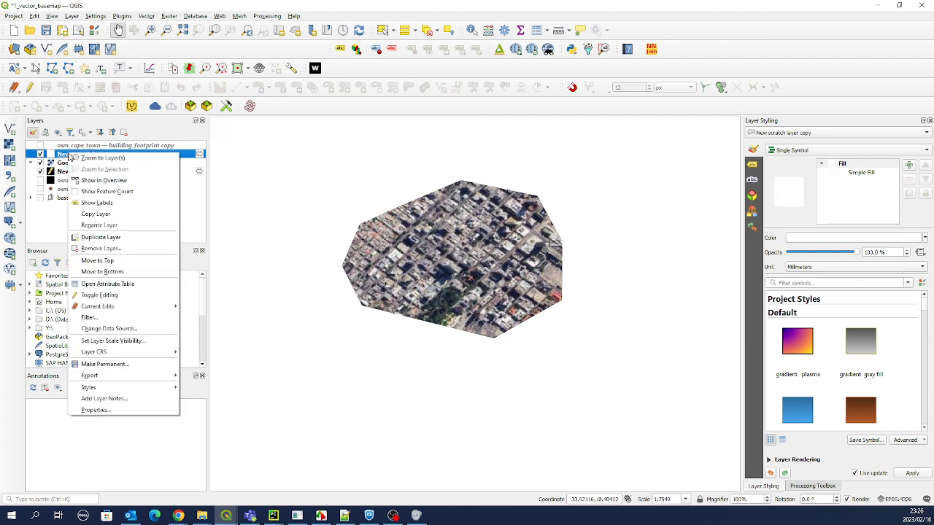
click(100, 248)
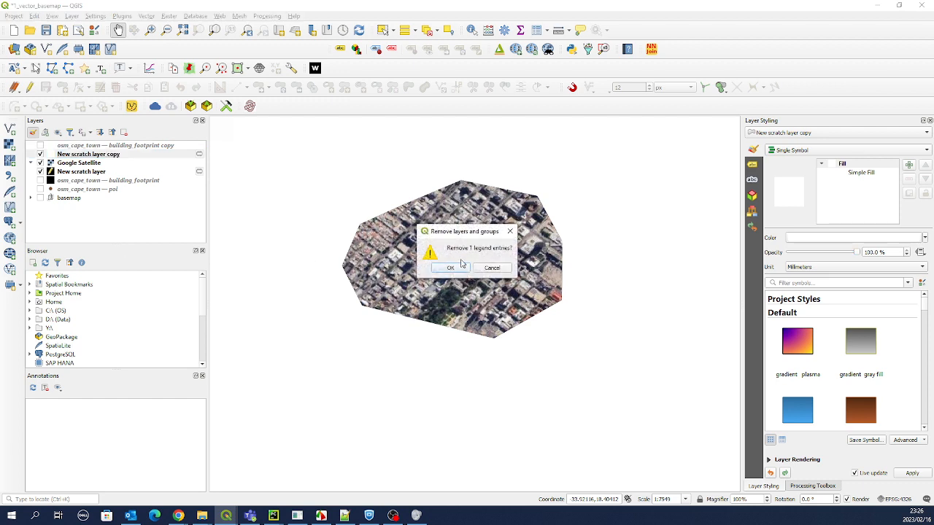
click(452, 267)
Step: Duplicate the New scratch layer, place the copy directly above Google Satellite and make it visible
click(78, 166)
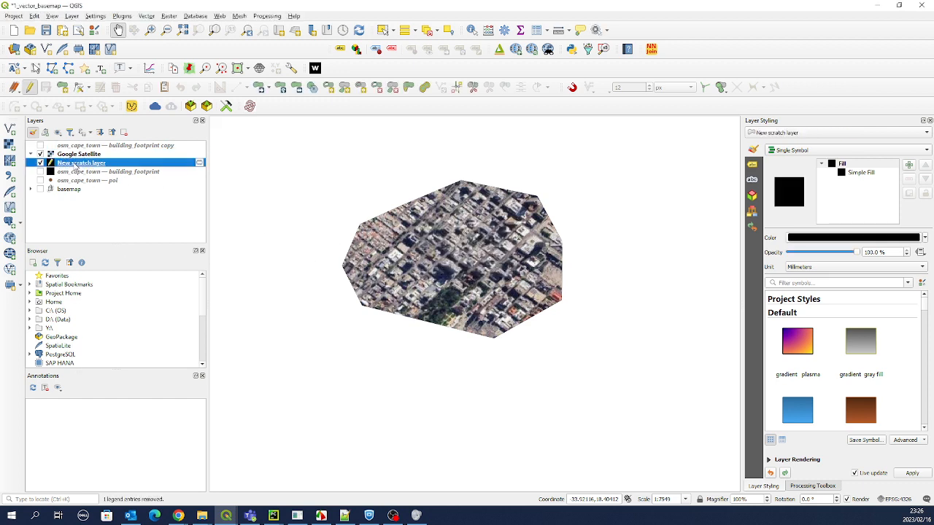
right_click(78, 167)
click(106, 246)
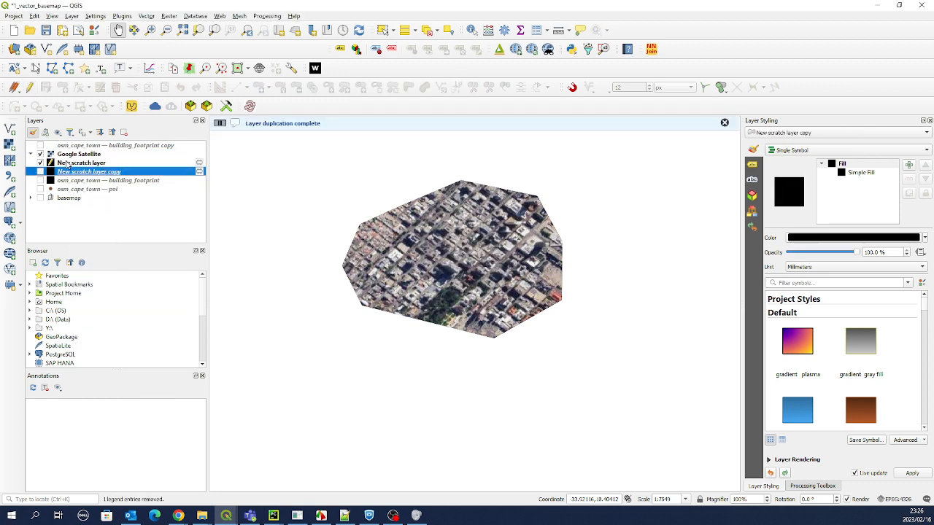
drag(72, 174, 67, 162)
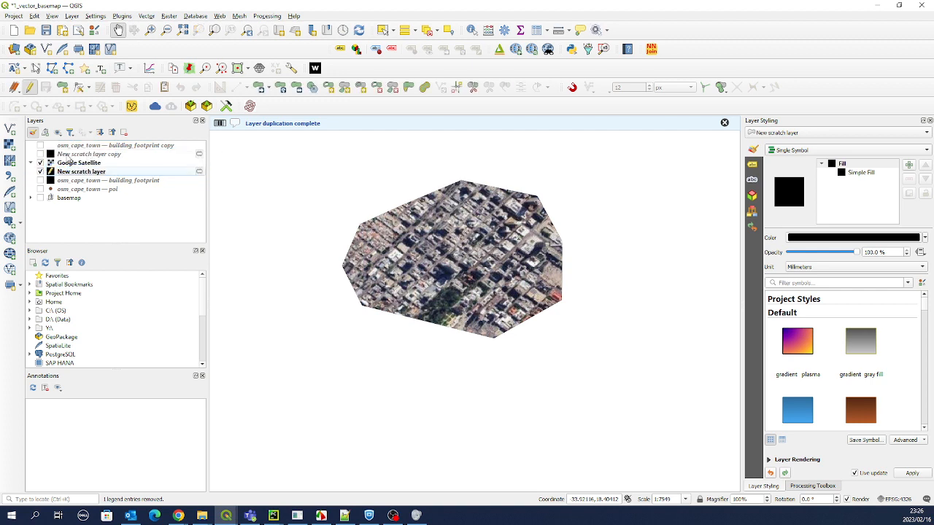
click(40, 153)
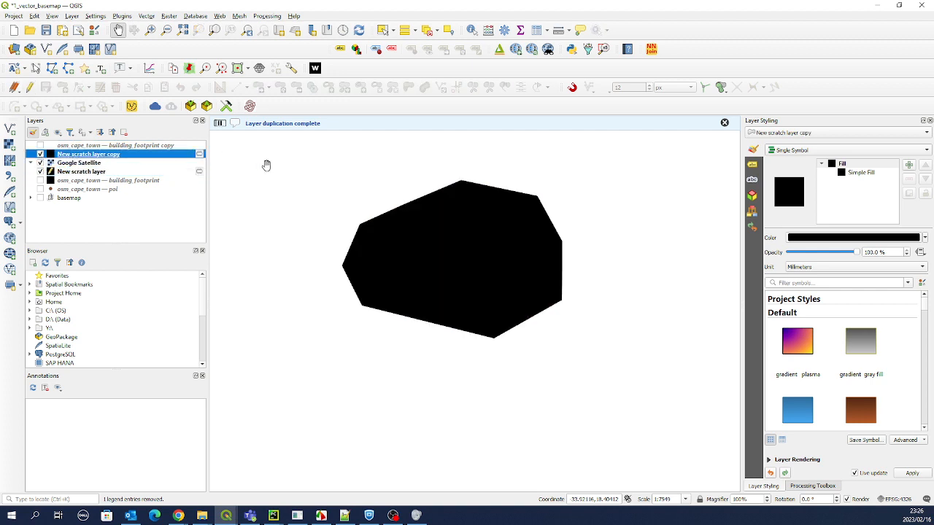
Step: Set both the fill color and the stroke color of the new scratch layer copy to white (#ffffff)
click(831, 238)
drag(836, 319, 895, 318)
click(769, 147)
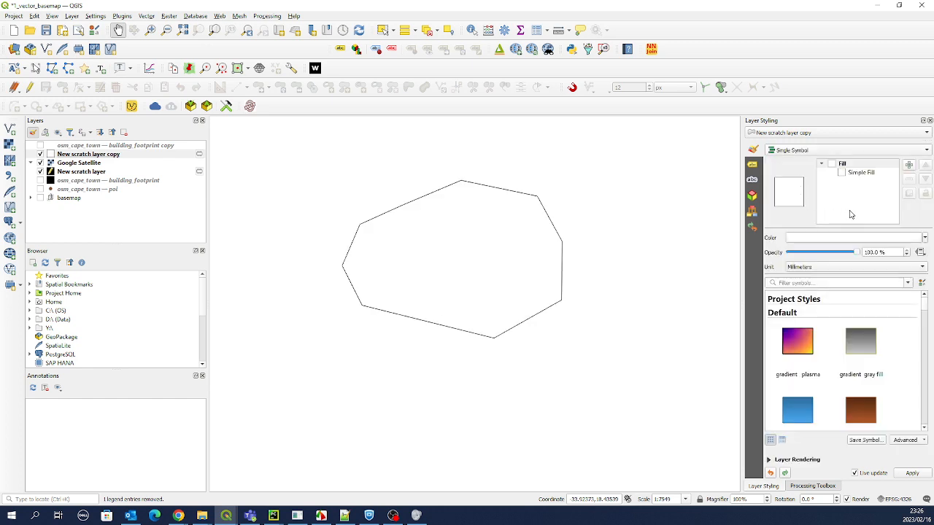
click(850, 173)
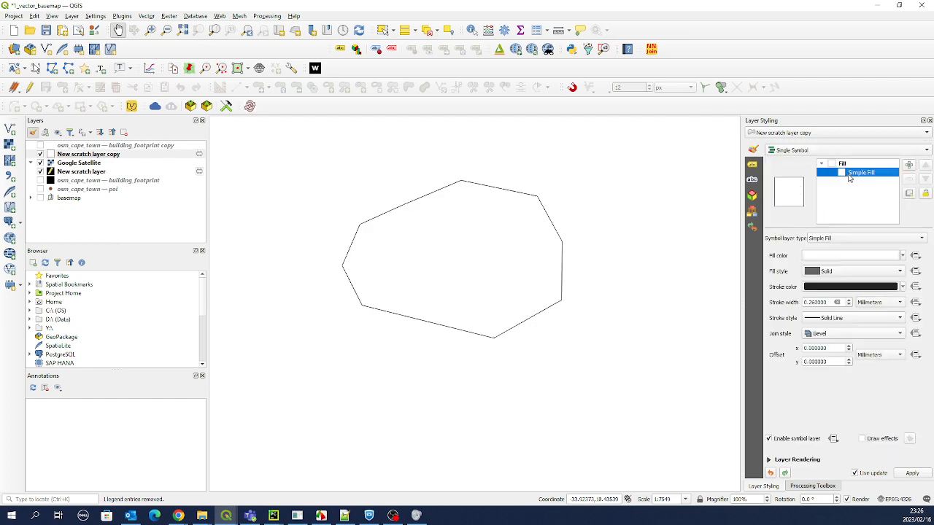
click(835, 287)
drag(830, 320, 890, 321)
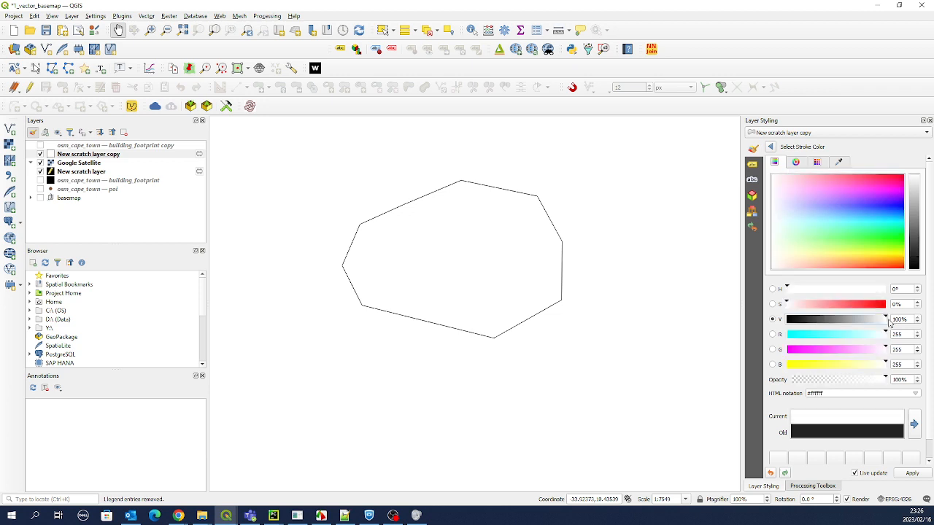
click(770, 145)
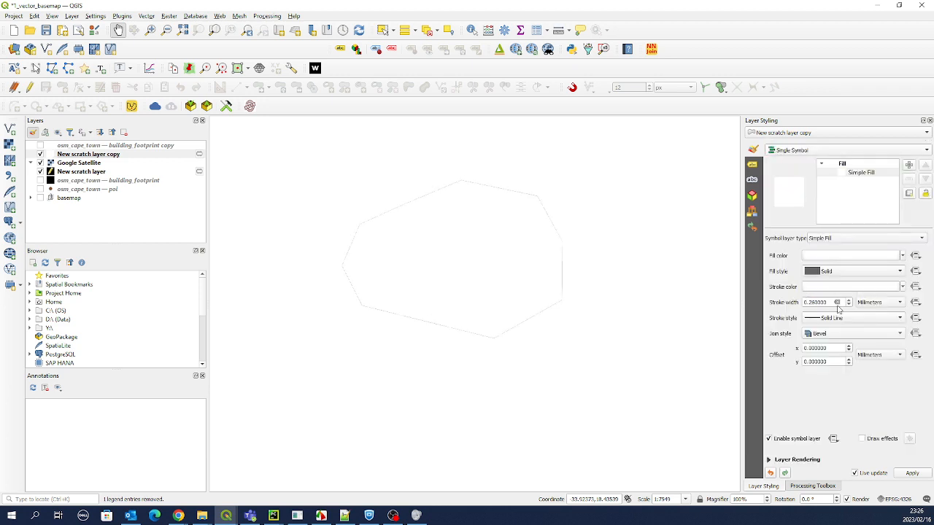
Step: Set the layer blending mode of the white scratch layer copy to Darken
click(795, 461)
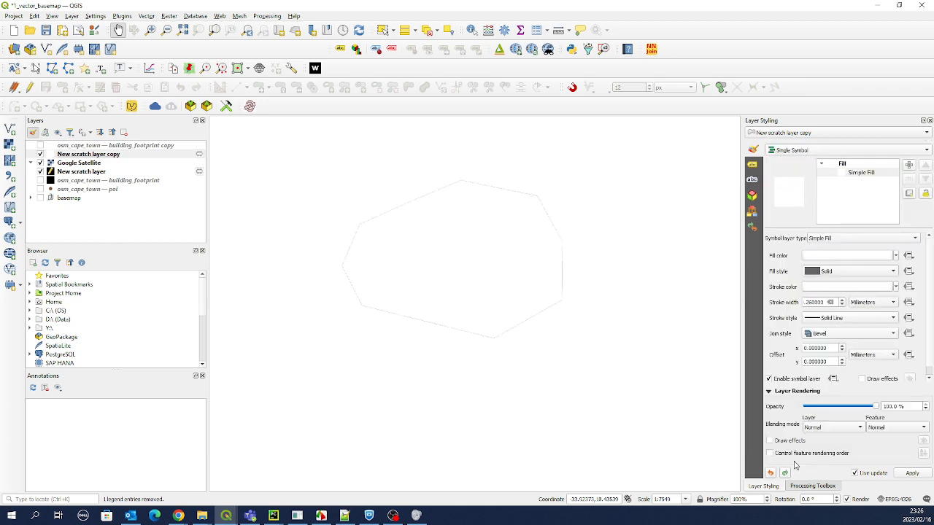
click(825, 428)
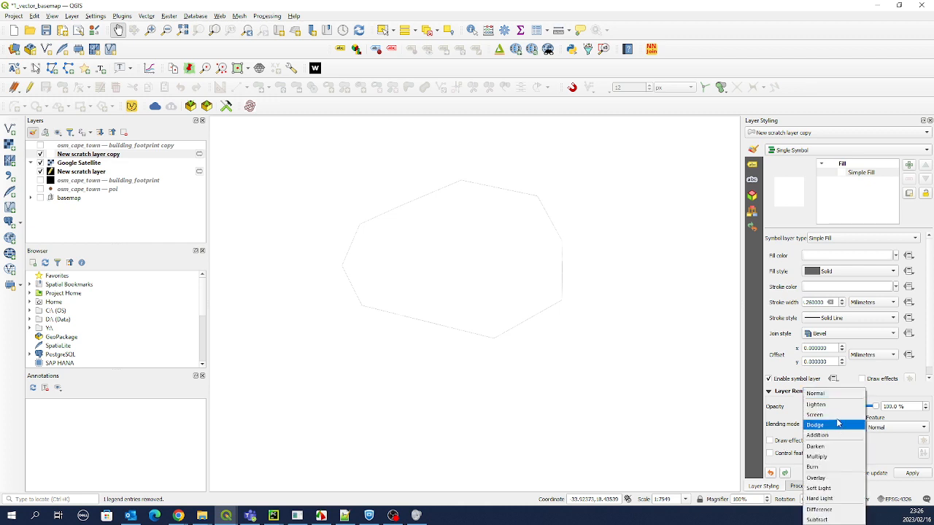
click(826, 448)
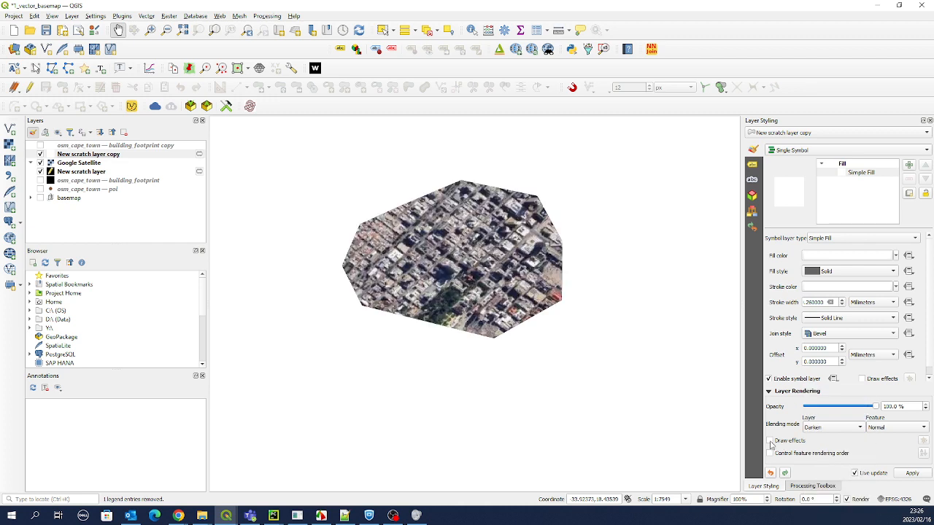
Step: Turn on draw effects for the scratch layer copy, enable its drop shadow and open the shadow's settings
click(922, 440)
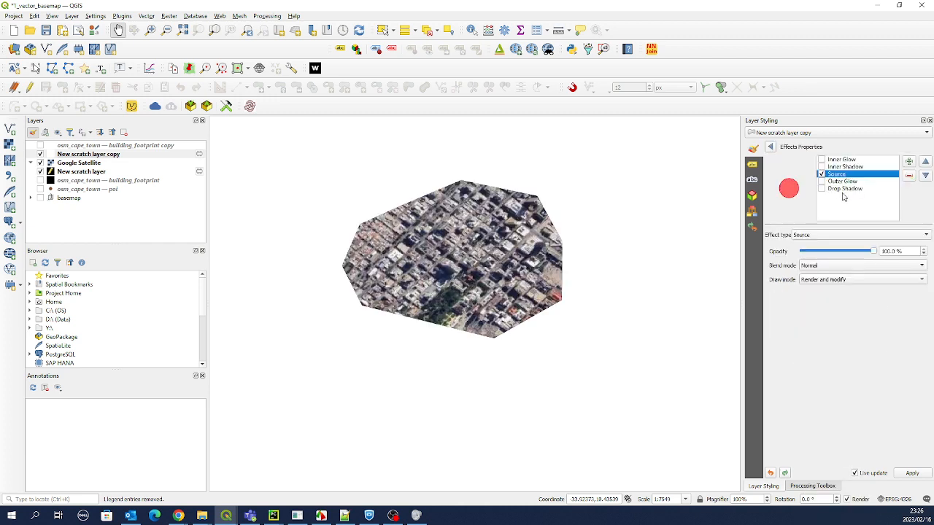
click(822, 189)
click(838, 189)
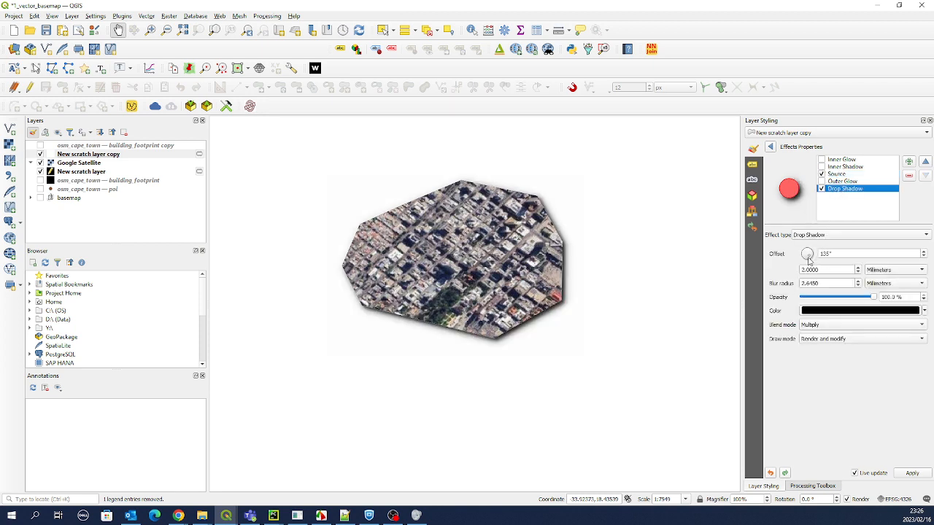
Step: Offset the scratch layer copy's drop shadow by 20 millimeters at an angle of about -155°
drag(808, 262, 809, 261)
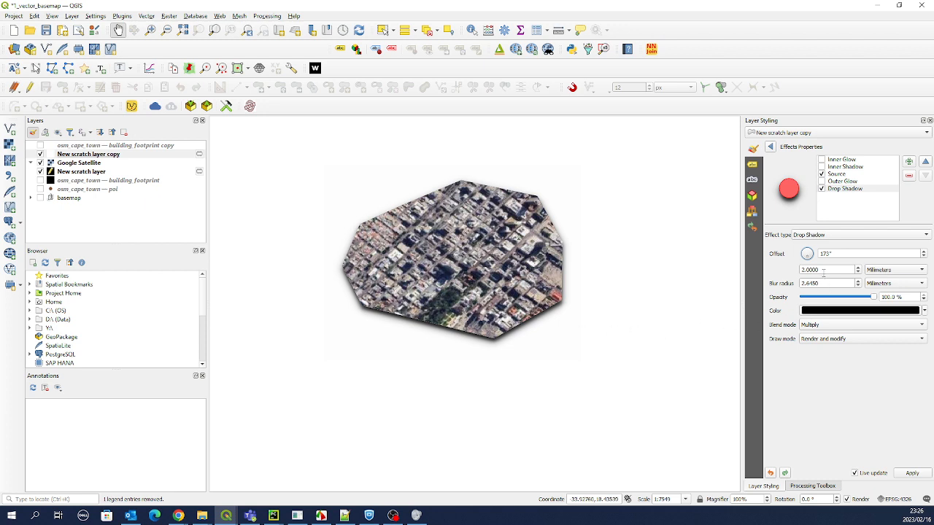
drag(823, 270, 787, 270)
text(20)
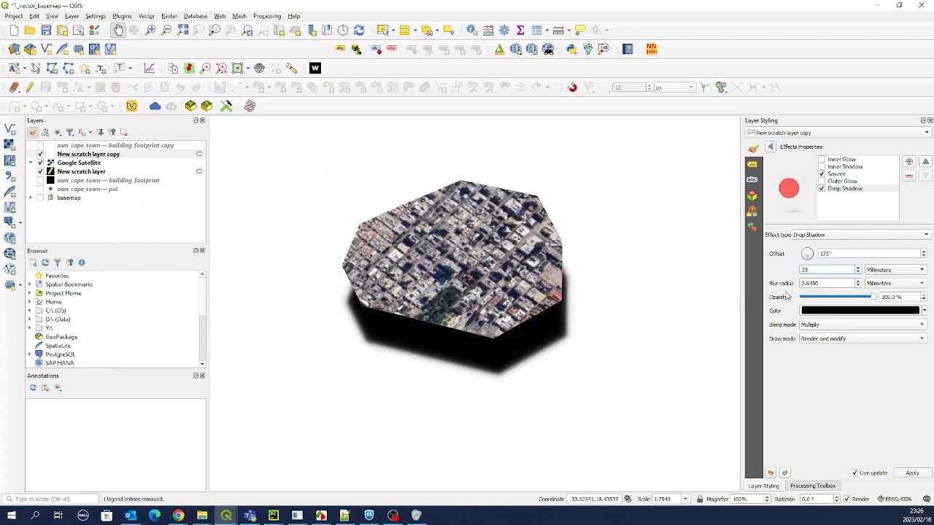
drag(807, 255, 807, 261)
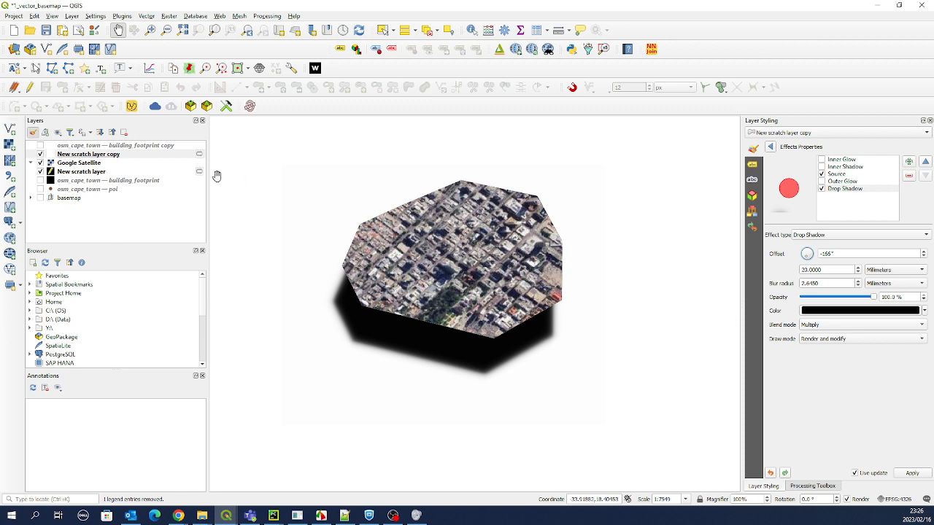
Step: Duplicate the Google Satellite layer, place the copy directly below New scratch layer and make it visible
right_click(75, 164)
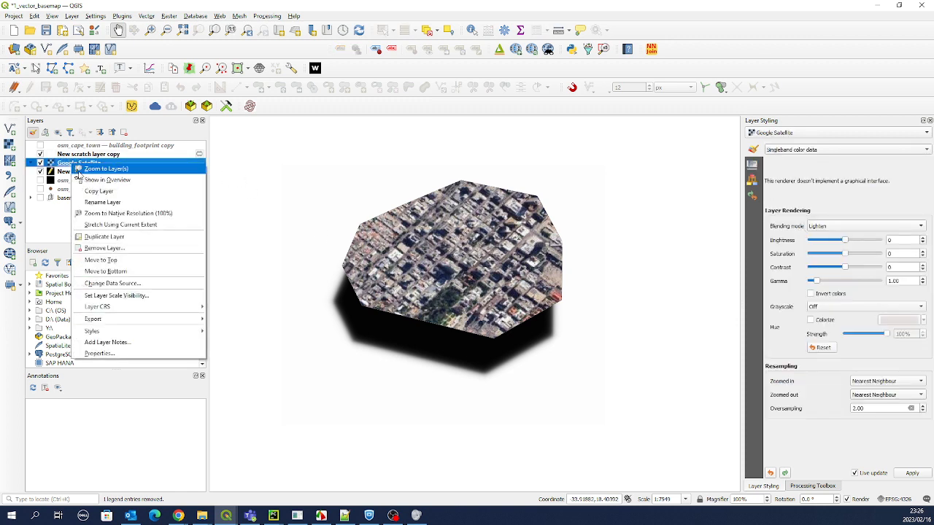
click(106, 236)
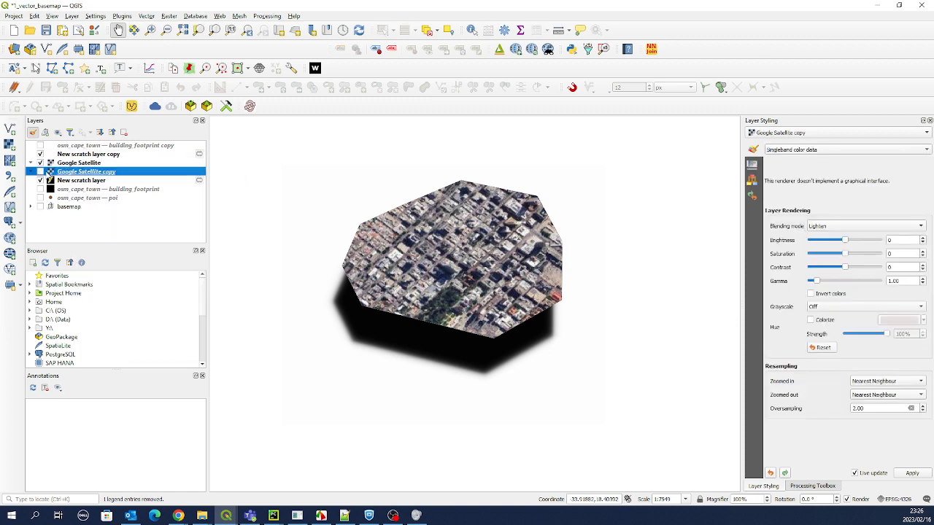
drag(65, 176, 78, 191)
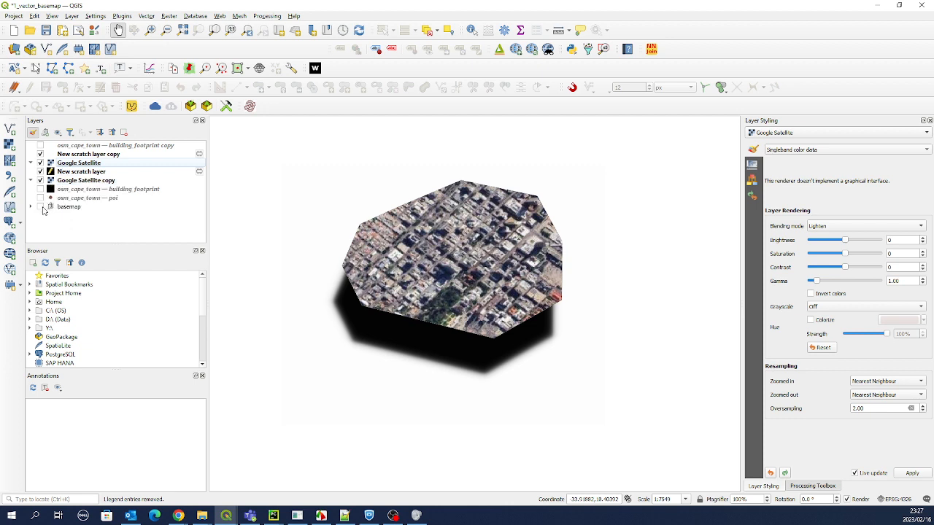
Step: Set the Google Satellite copy's blending mode to Normal and raise its brightness to 60
click(67, 181)
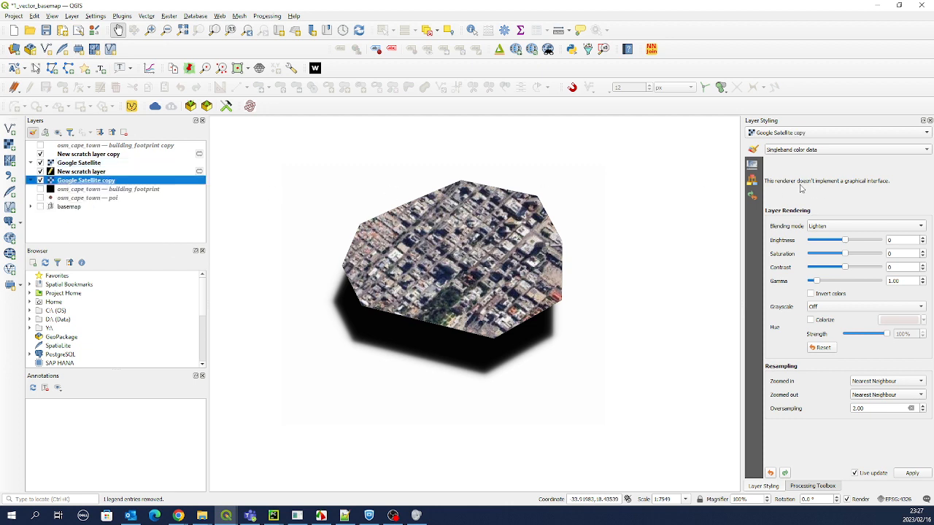
click(831, 227)
click(835, 216)
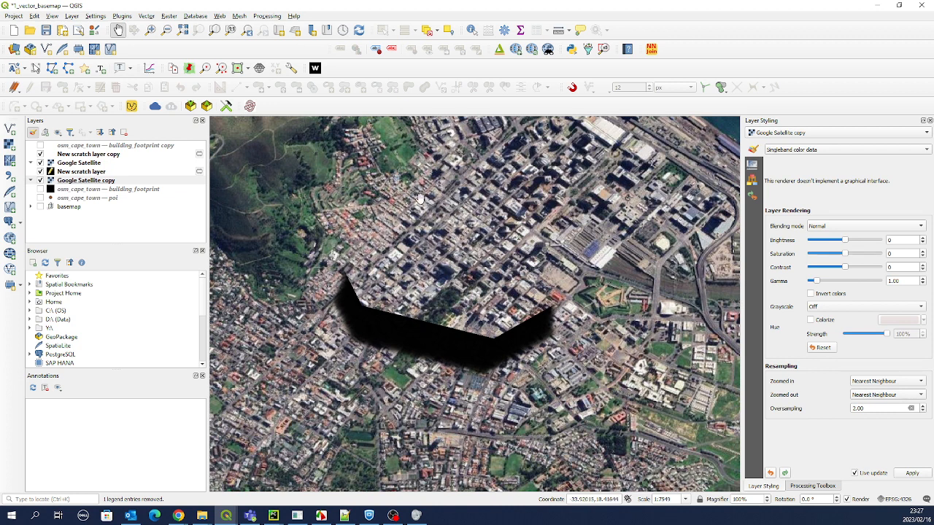
click(89, 180)
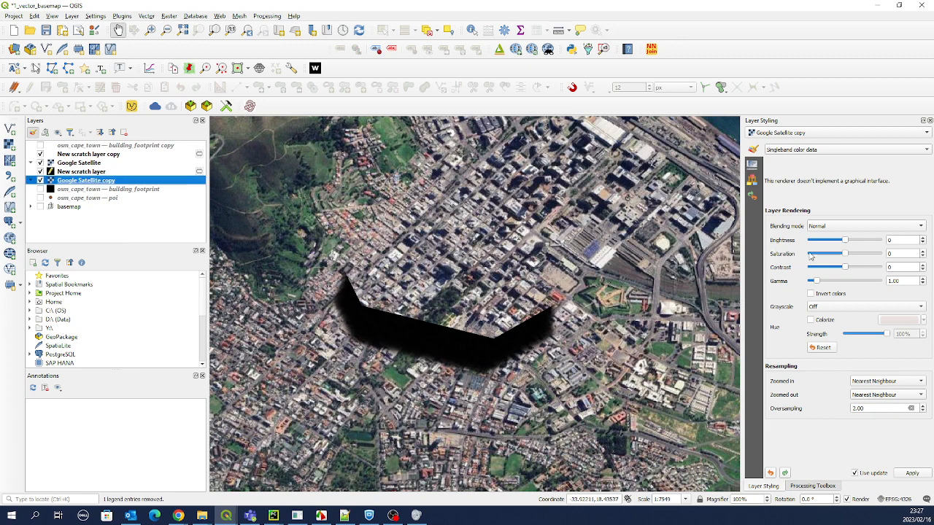
click(845, 242)
drag(848, 244, 854, 246)
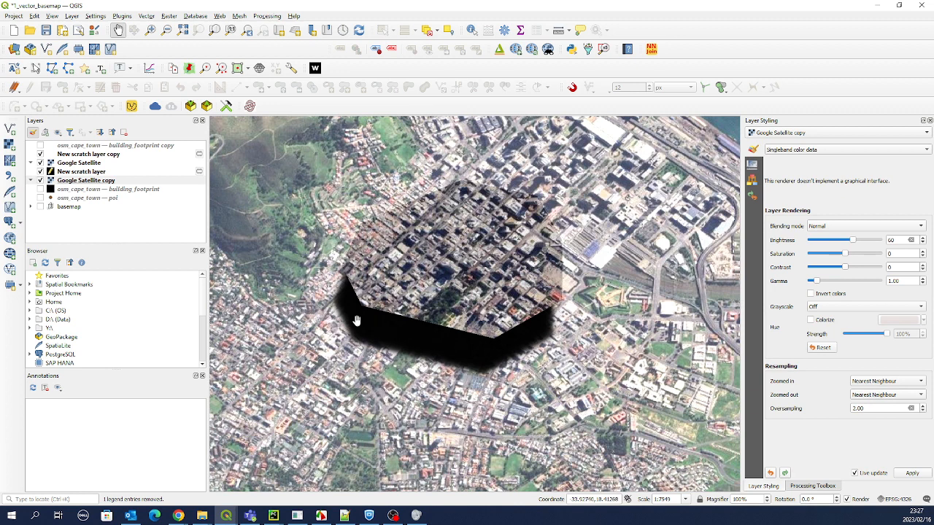
Step: Reopen the draw effects of New scratch layer copy and lower the drop shadow's opacity to 89%
click(82, 155)
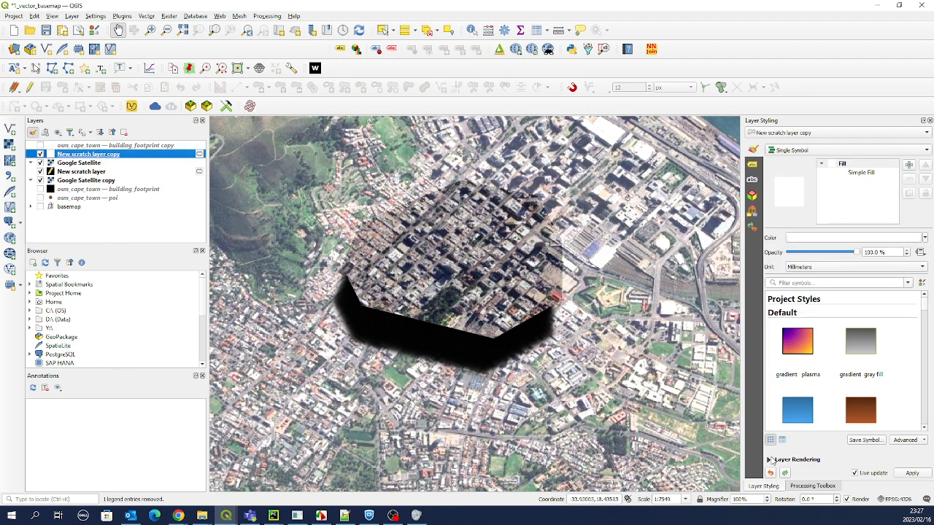
click(769, 460)
click(921, 442)
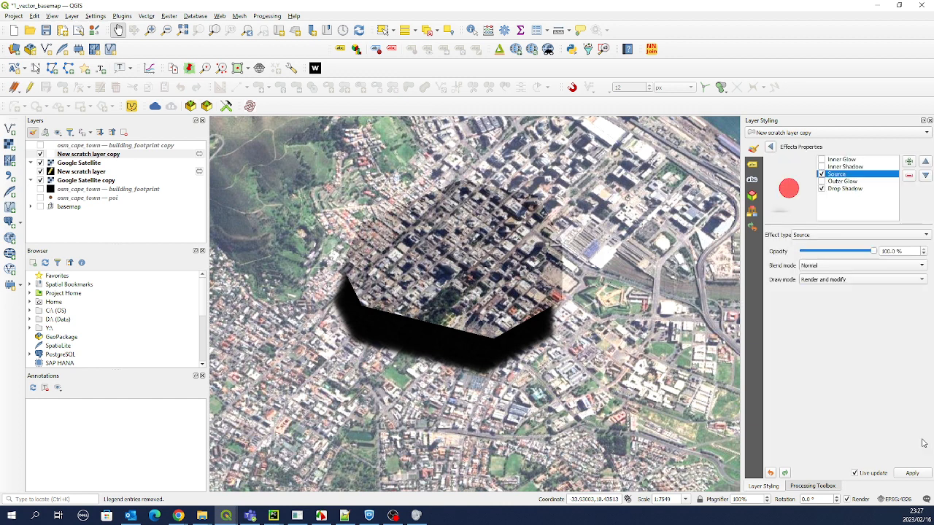
click(841, 190)
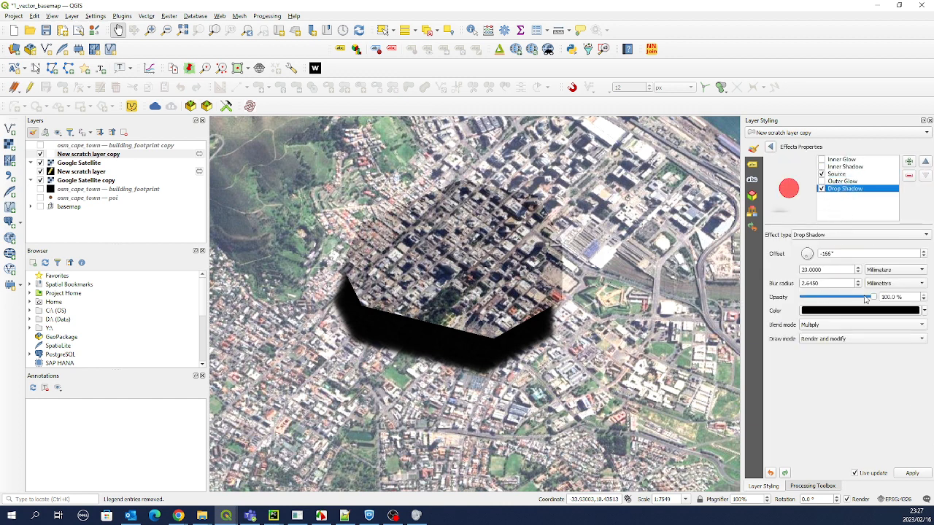
drag(867, 299, 867, 303)
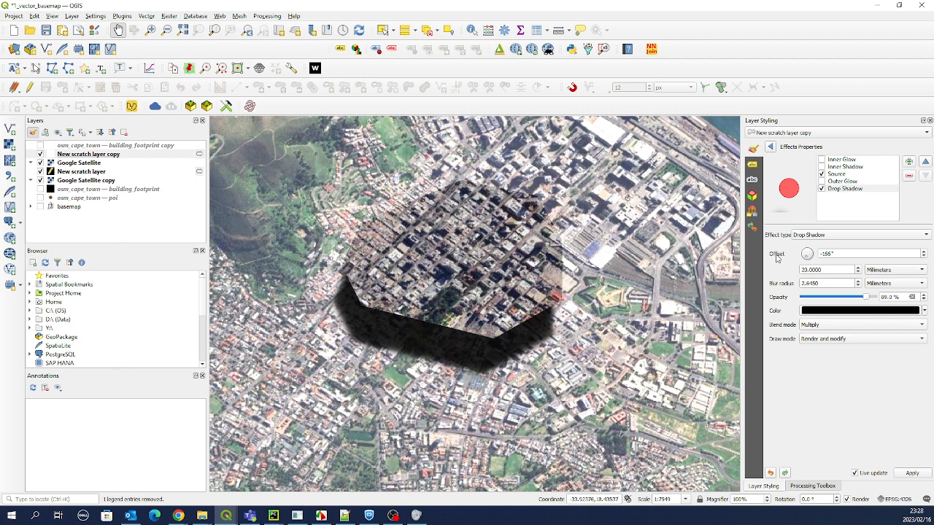
Step: Enable the outer glow effect, order it after the drop shadow and set its glow color to dark gray #474747
click(821, 181)
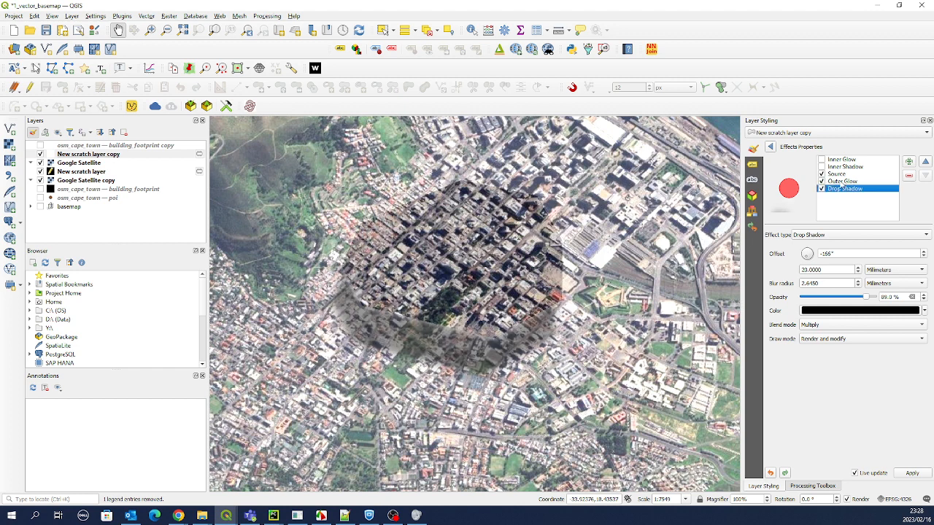
click(843, 181)
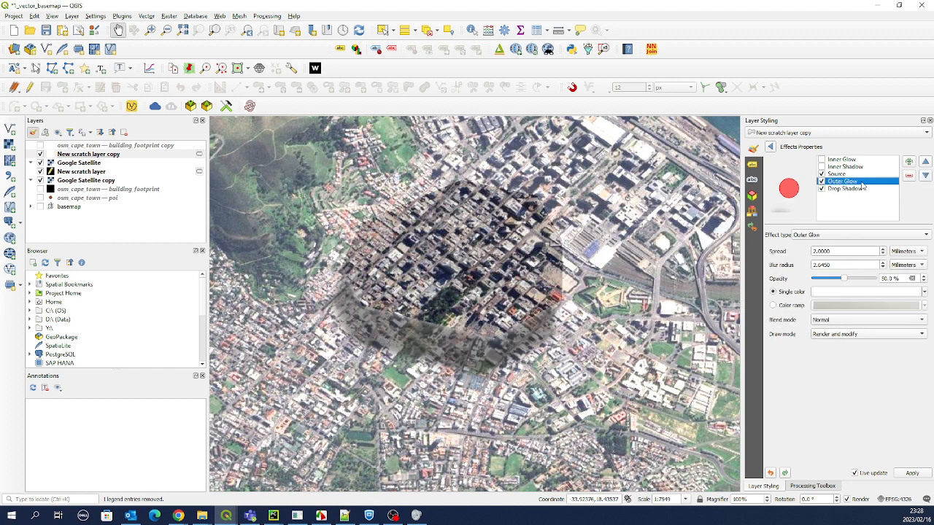
click(925, 176)
click(843, 291)
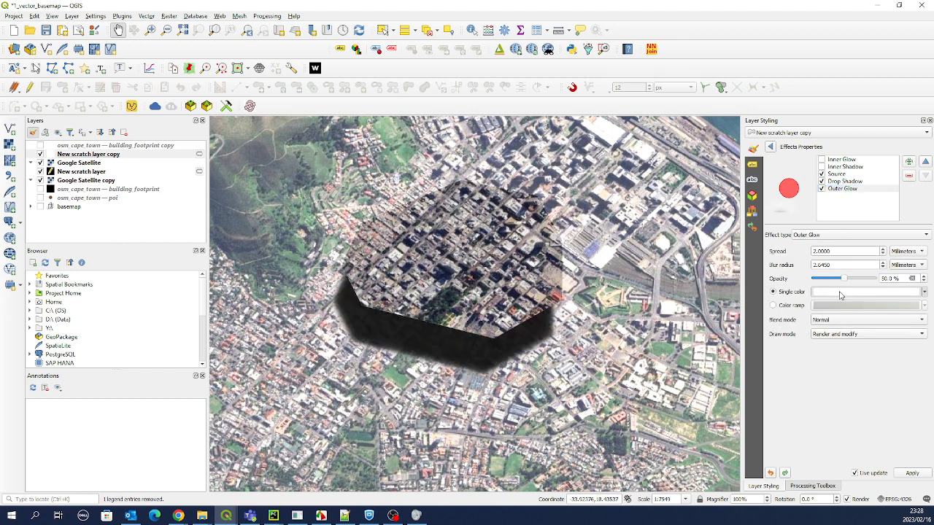
click(815, 325)
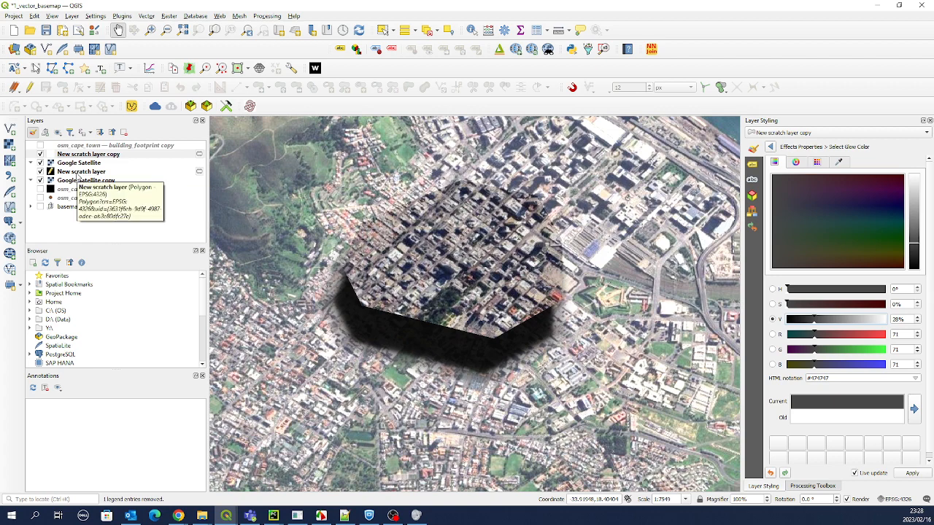
Step: Remove the building_footprint copy, New scratch layer copy, Google Satellite and New scratch layer from the project
click(78, 172)
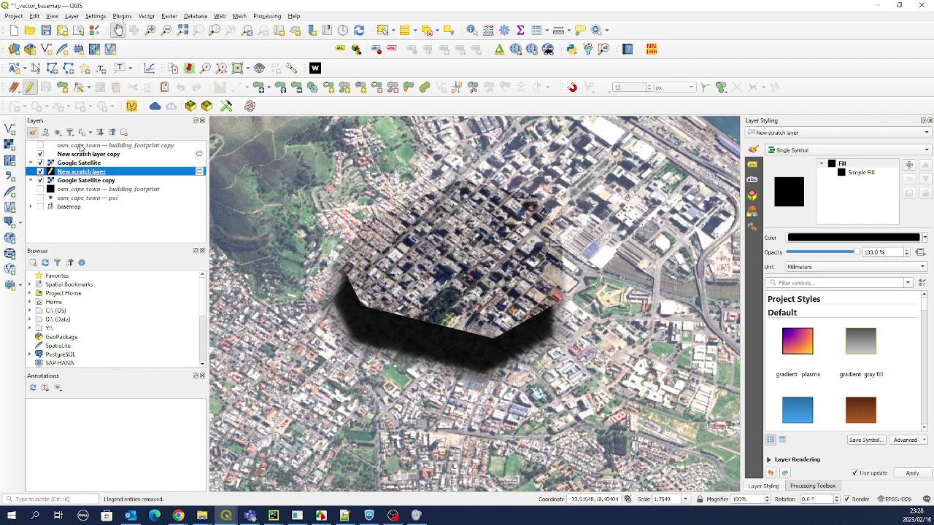
shift+click(80, 147)
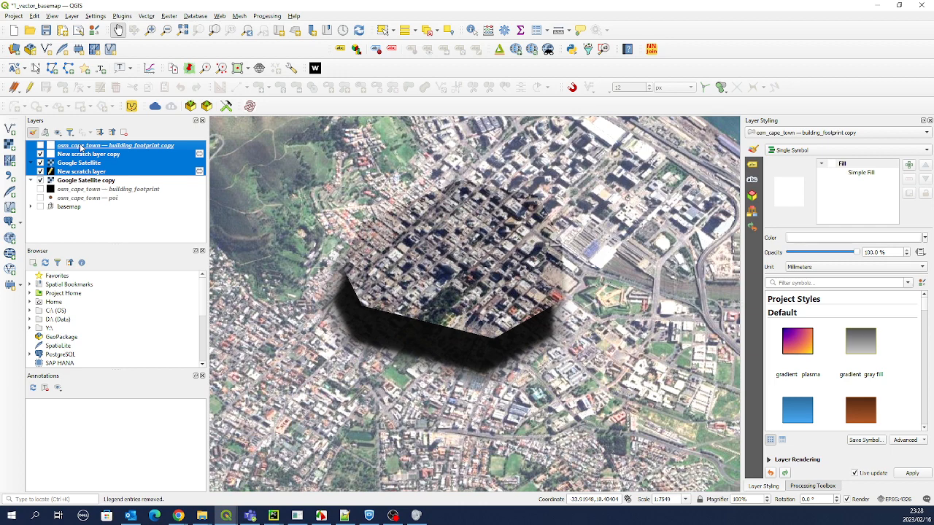
right_click(73, 145)
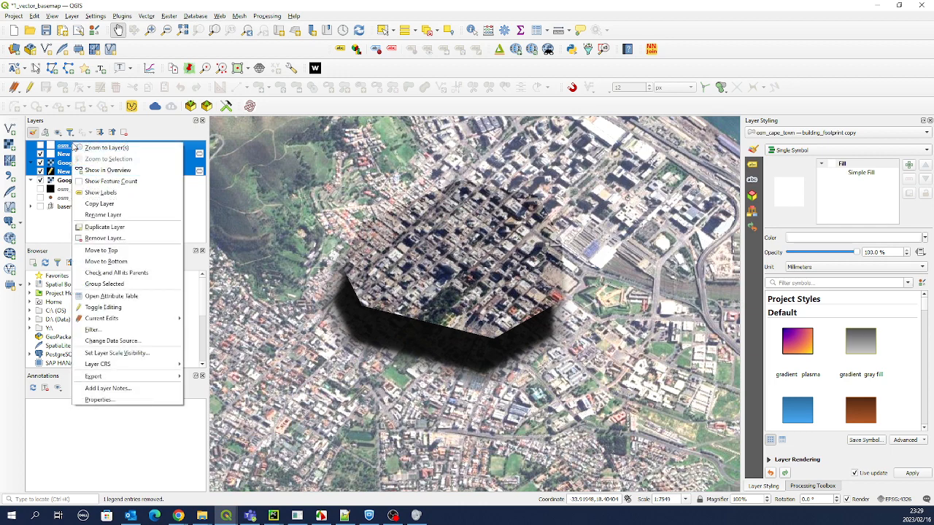
click(108, 238)
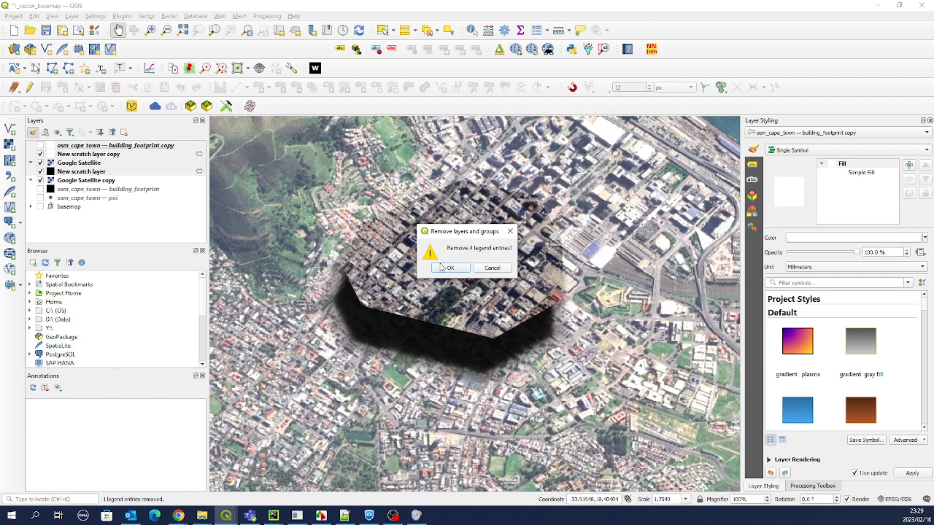
click(440, 266)
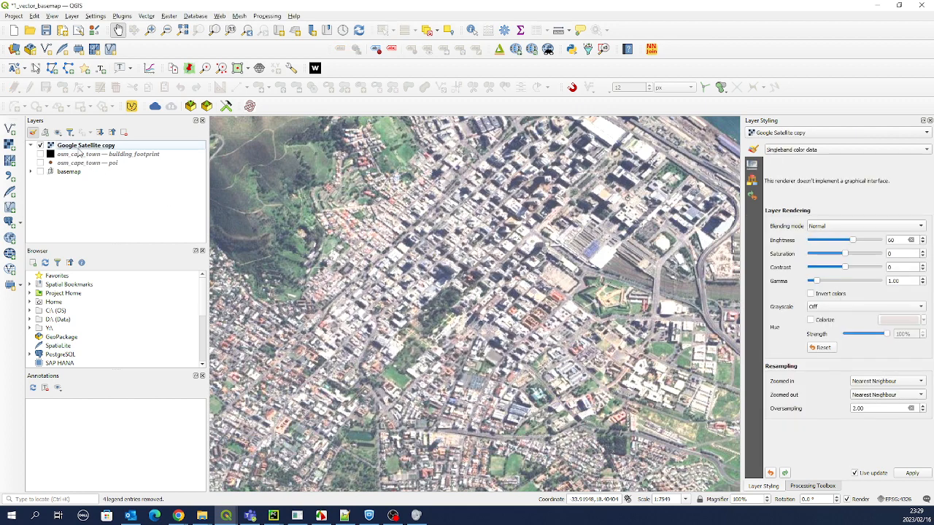
Step: Reset the color adjustments of Google Satellite copy and move the layer to the end of the layer order, below basemap
click(81, 148)
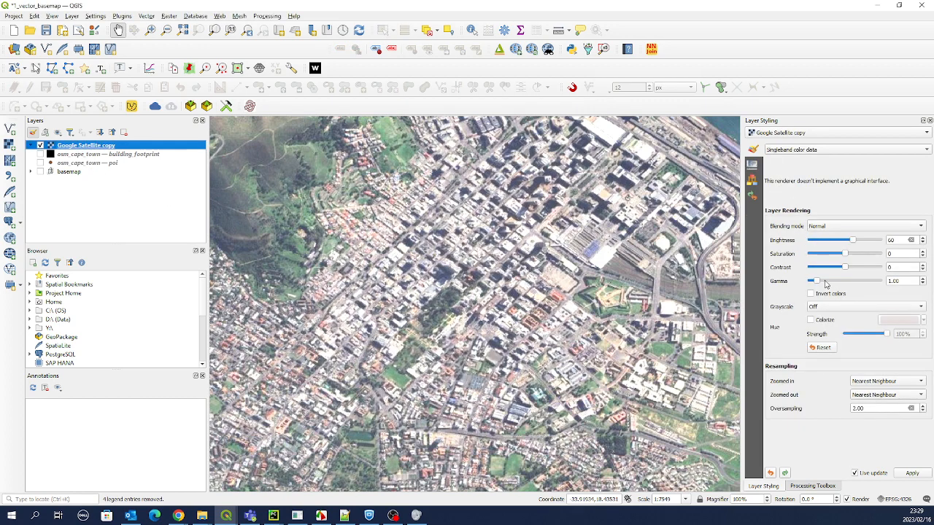
click(818, 348)
click(57, 196)
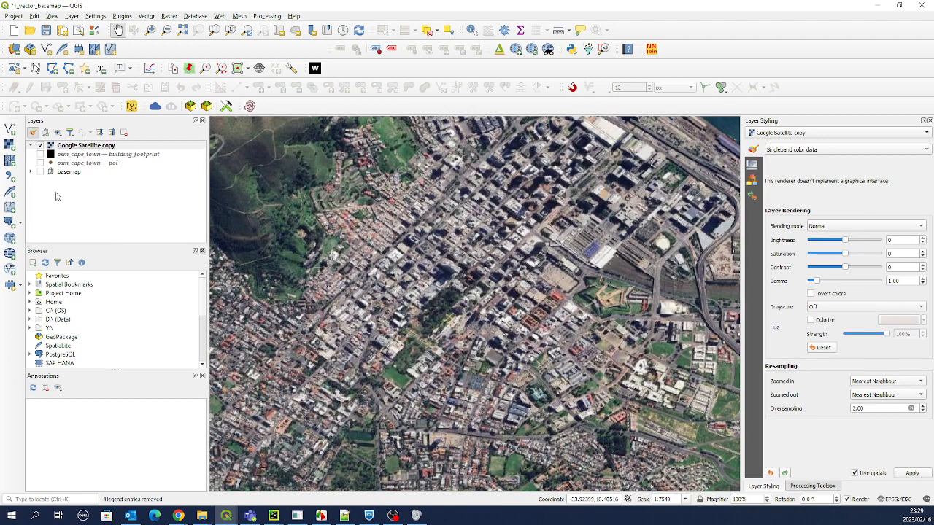
drag(77, 148, 42, 179)
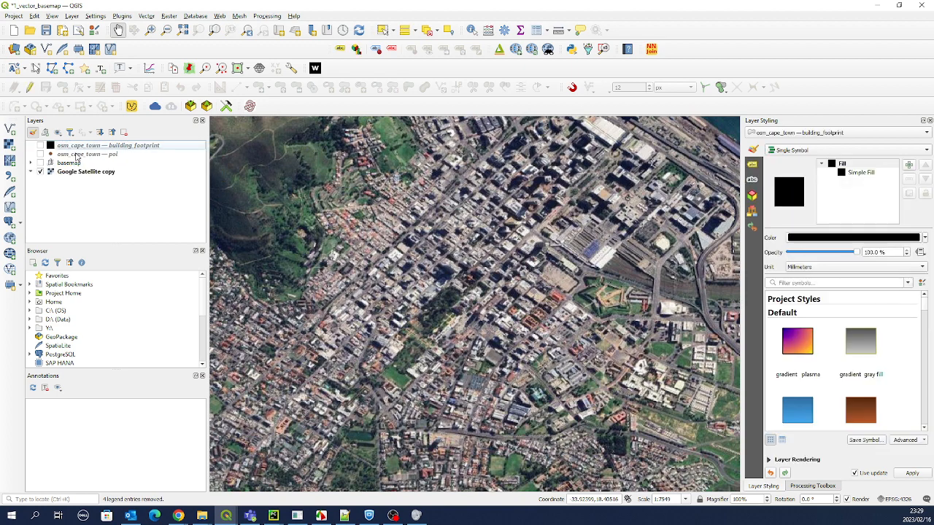
click(77, 156)
drag(84, 161, 99, 177)
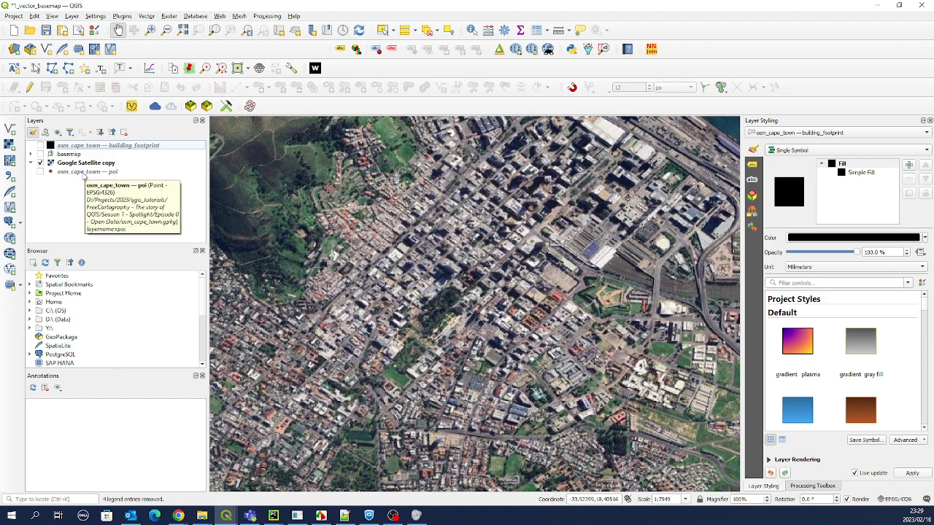
drag(60, 173, 76, 154)
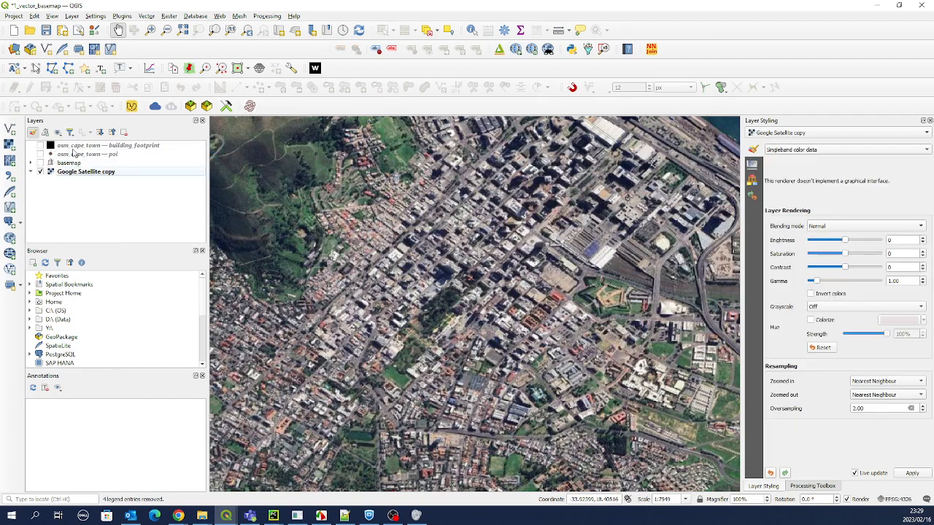
Step: Make the osm_cape_town poi layer visible and hide Google Satellite copy
click(41, 154)
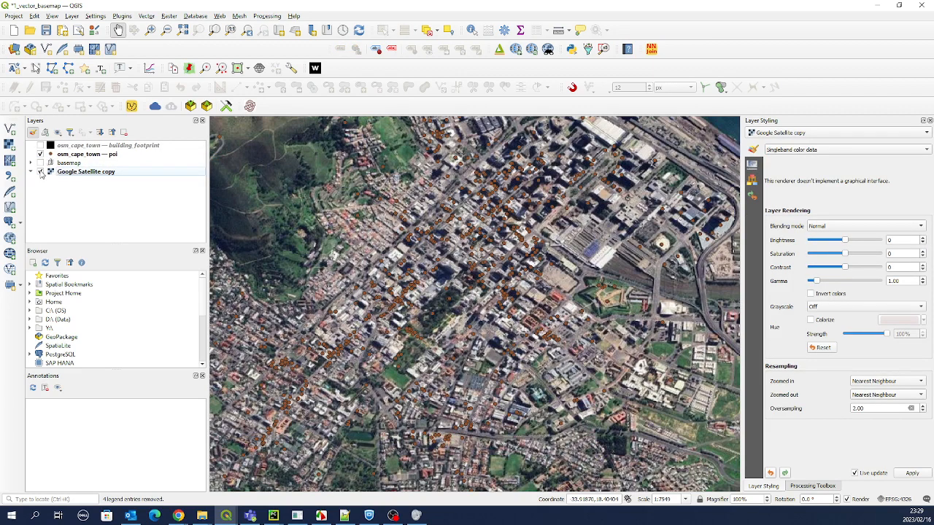
click(41, 171)
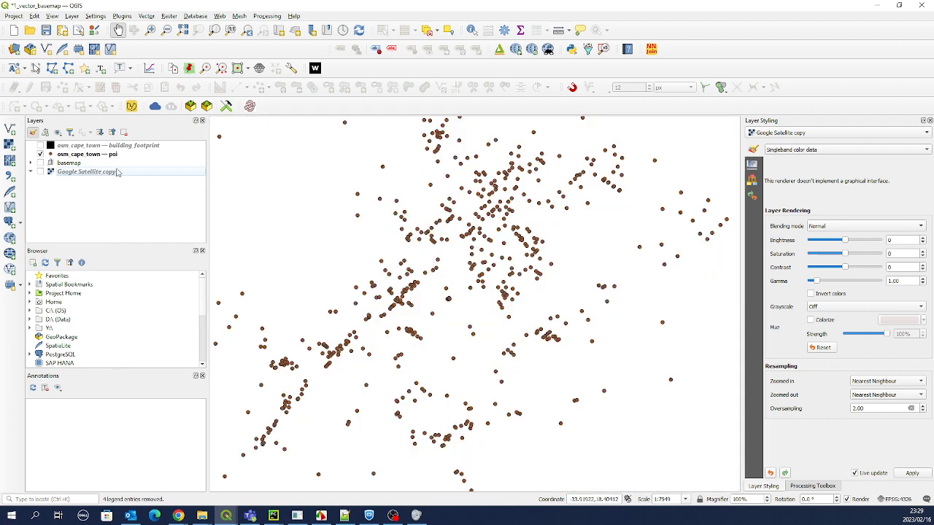
Step: Style the osm_cape_town poi layer as a Heatmap and invert its color ramp so it runs from black to white
click(85, 155)
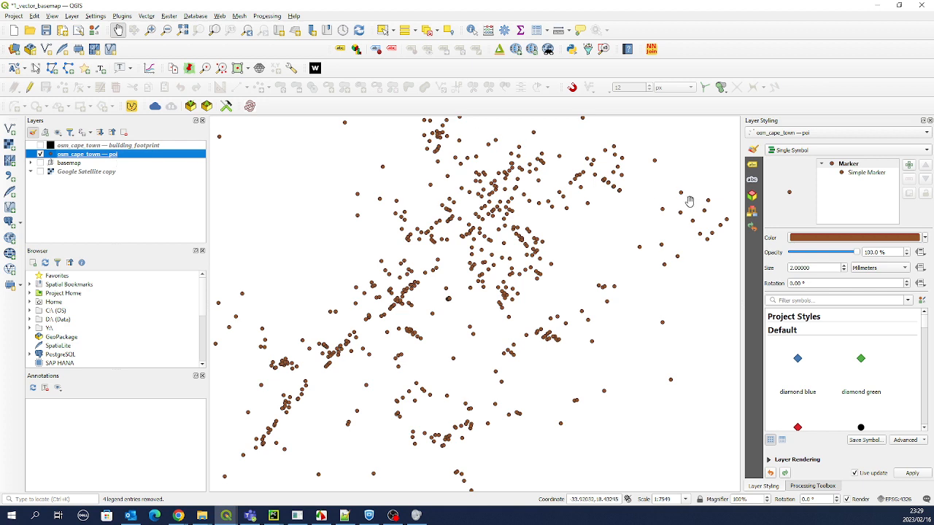
click(795, 152)
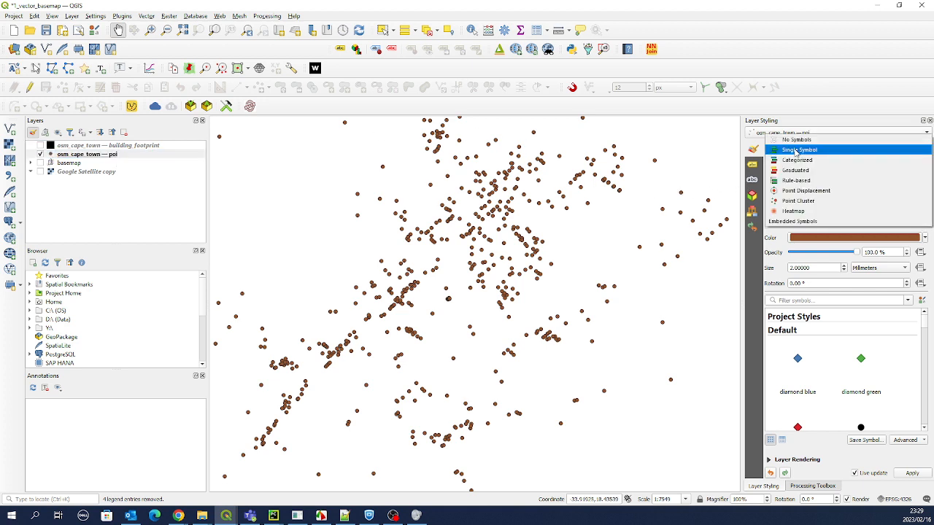
click(794, 211)
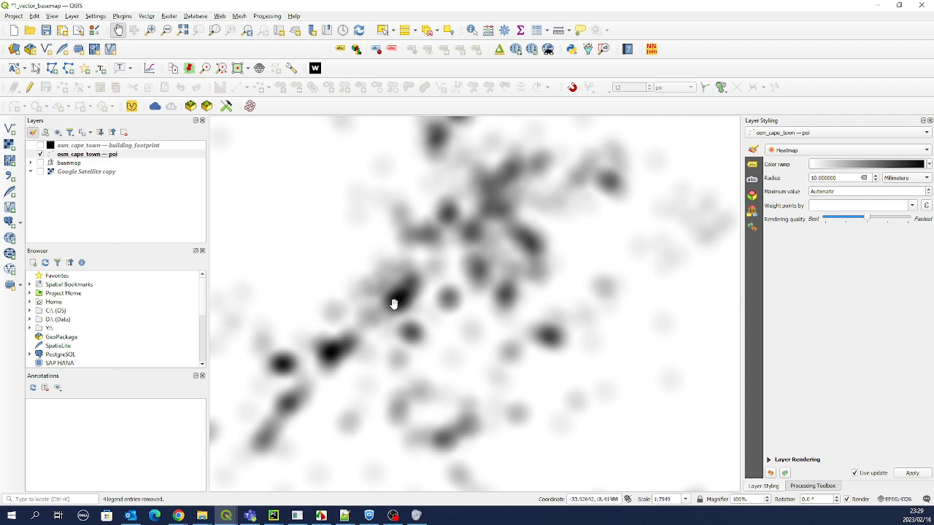
click(929, 164)
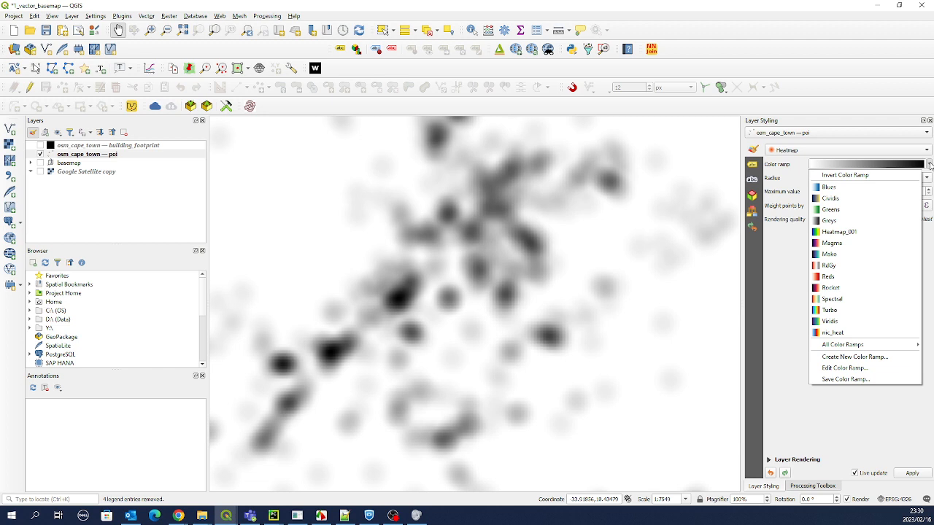
click(883, 174)
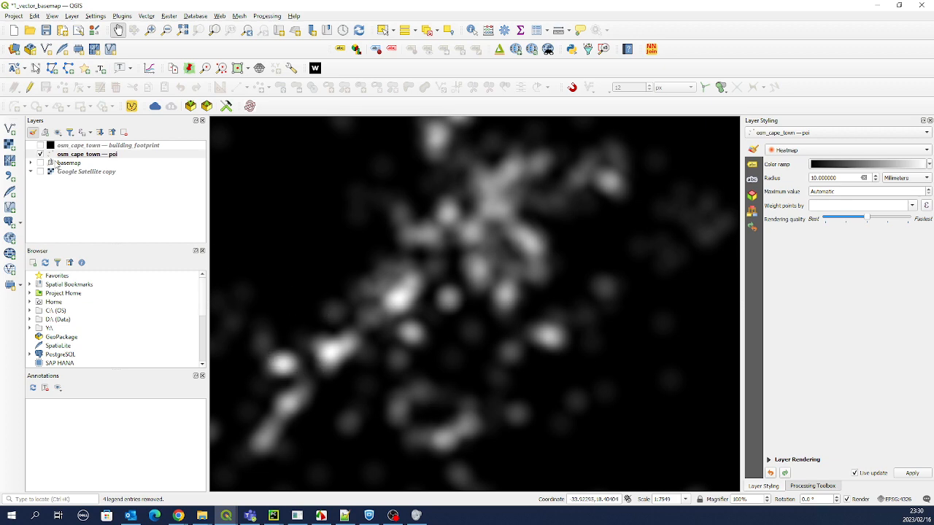
Step: Move the osm_cape_town poi heatmap layer below Google Satellite copy and make the satellite layer visible
drag(74, 156, 89, 177)
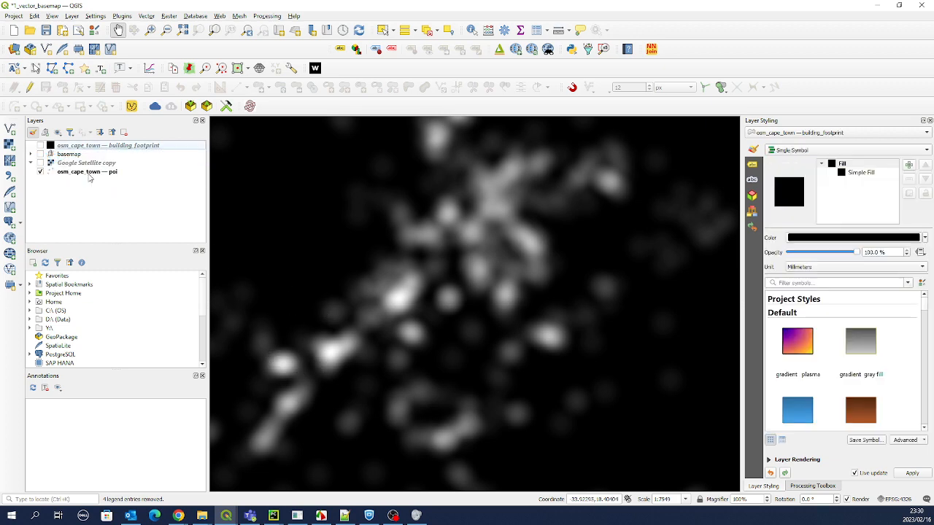
click(41, 163)
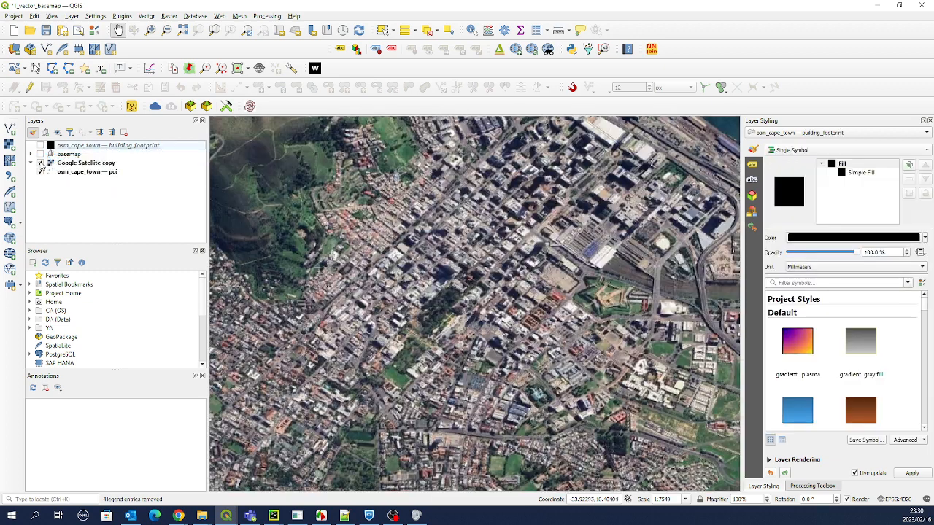
click(75, 165)
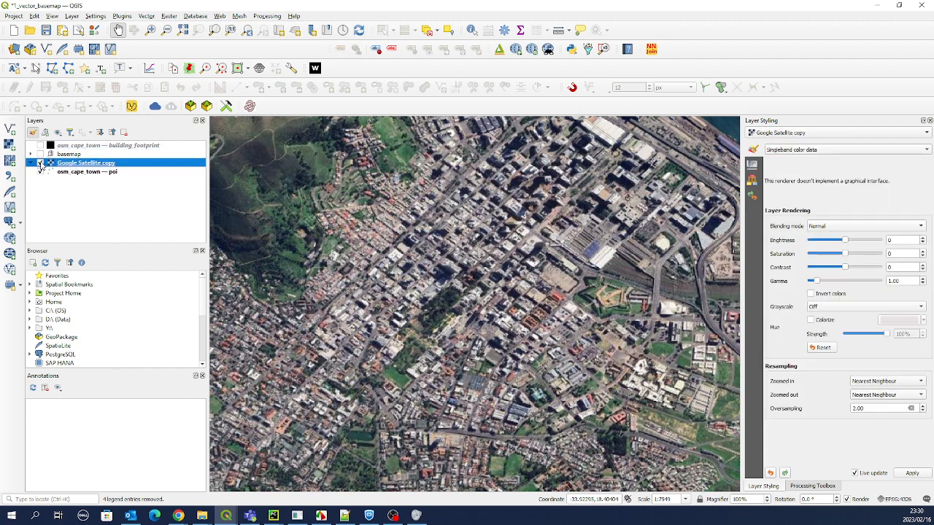
click(41, 163)
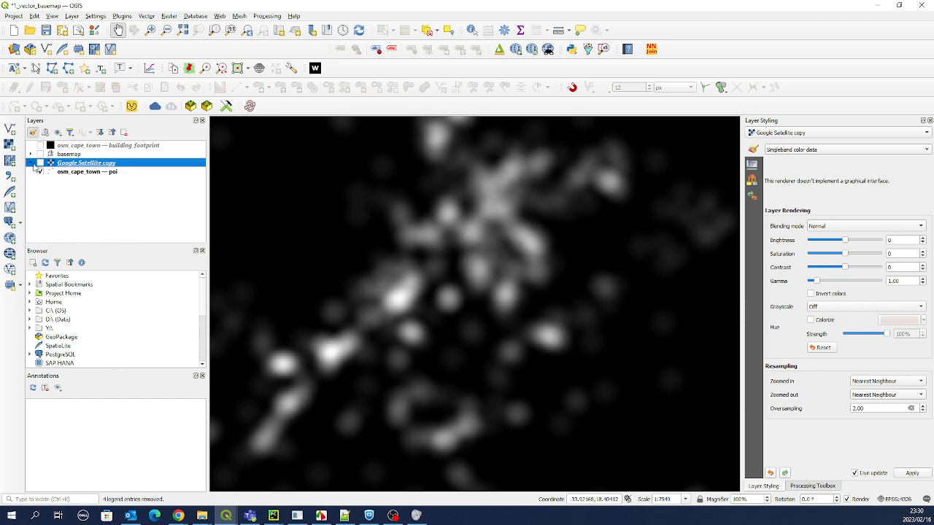
click(41, 163)
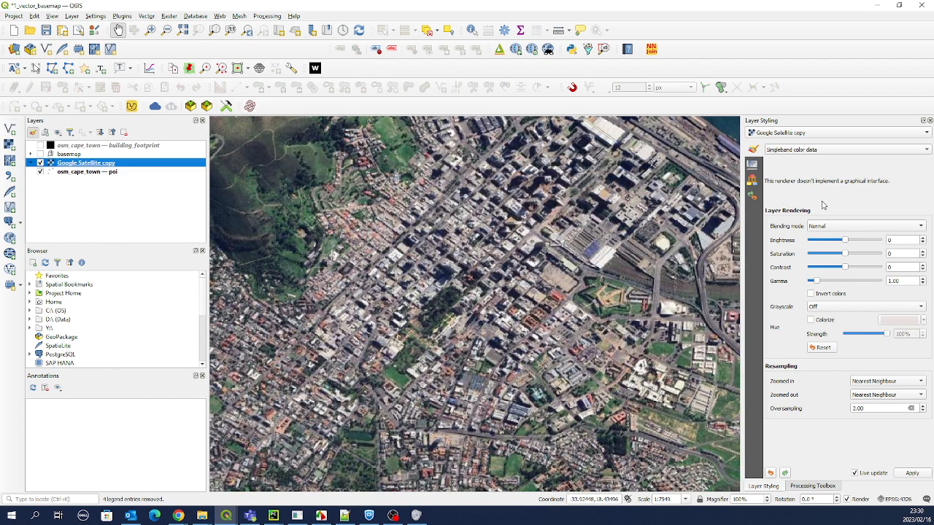
Step: Try the Darken blending mode on Google Satellite copy, and settle on Overlay
click(832, 226)
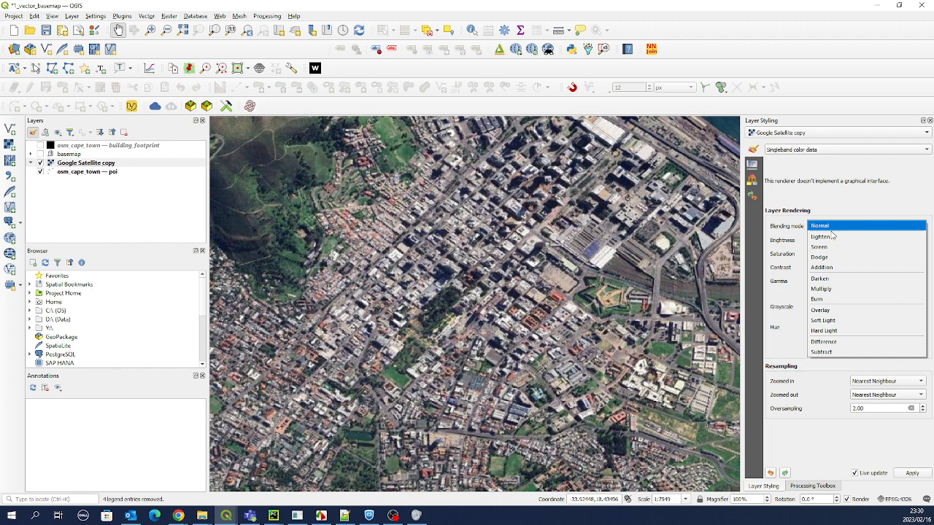
click(832, 279)
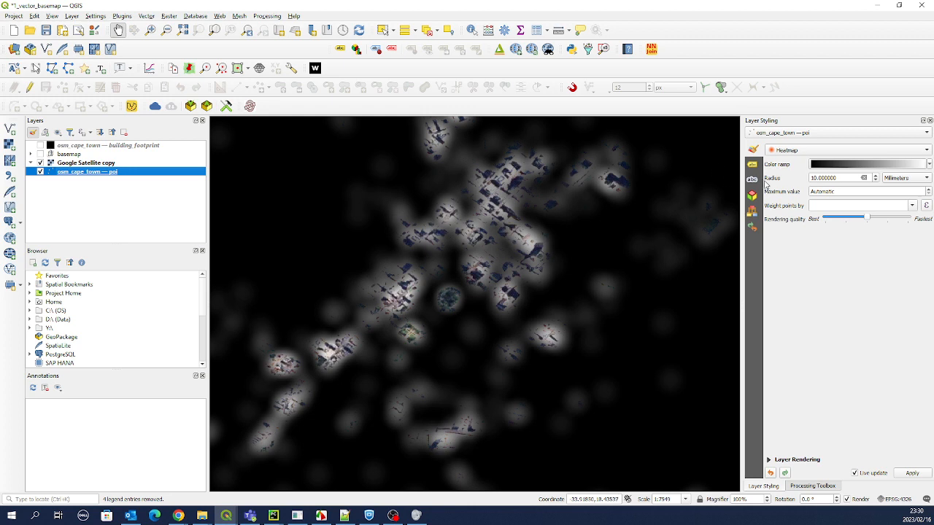
click(71, 165)
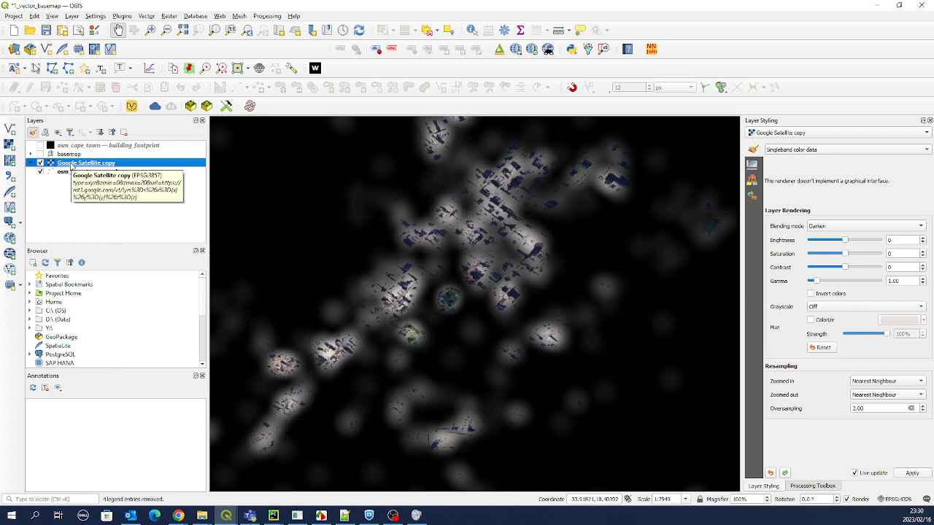
click(835, 226)
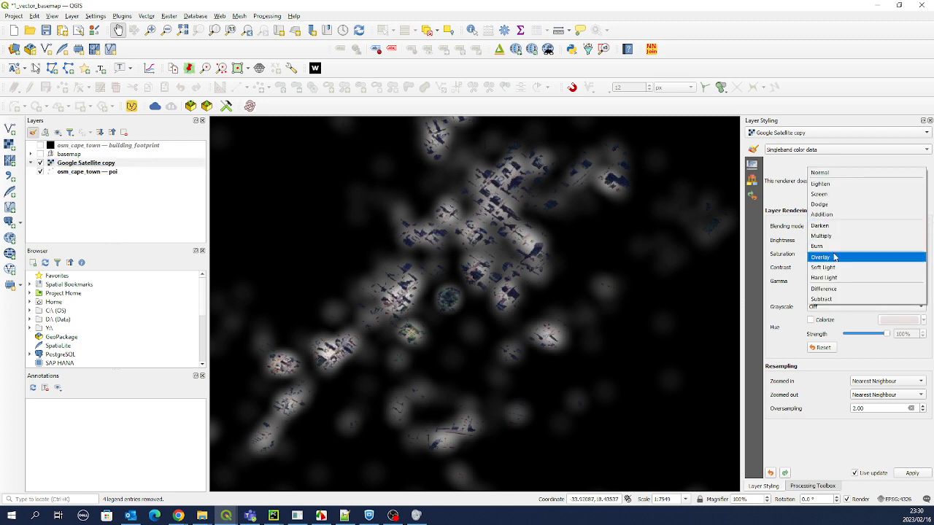
click(835, 258)
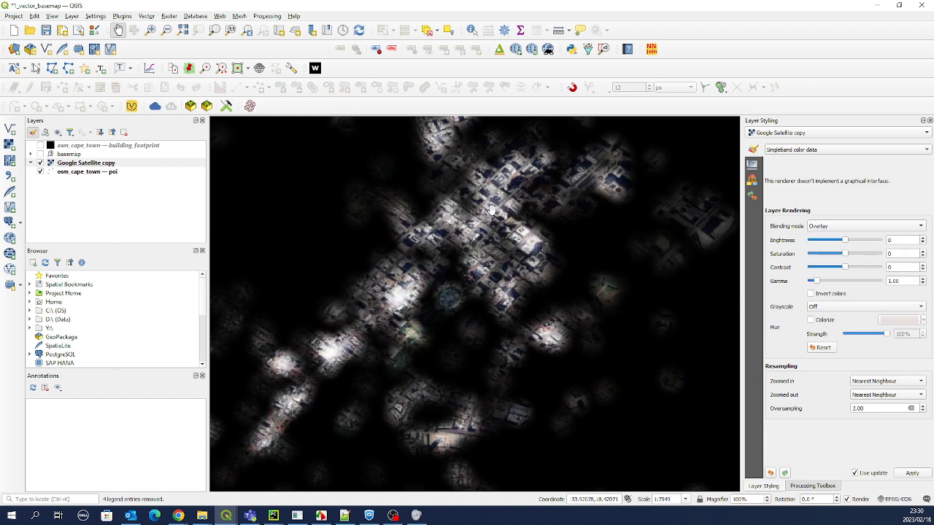
Step: Add a gray #848484 stop to the poi heatmap's color ramp and shift it to the 100 % end
scroll(437, 258, down, 1)
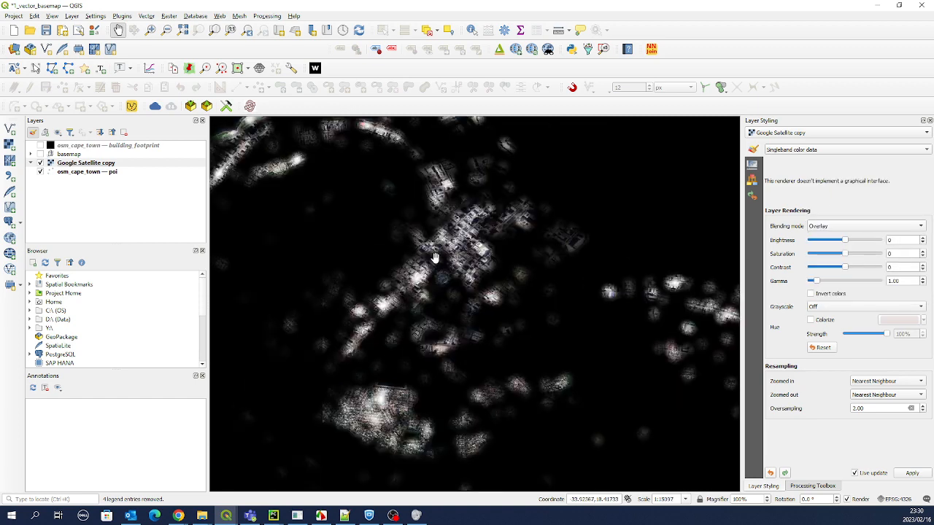
drag(340, 217, 485, 234)
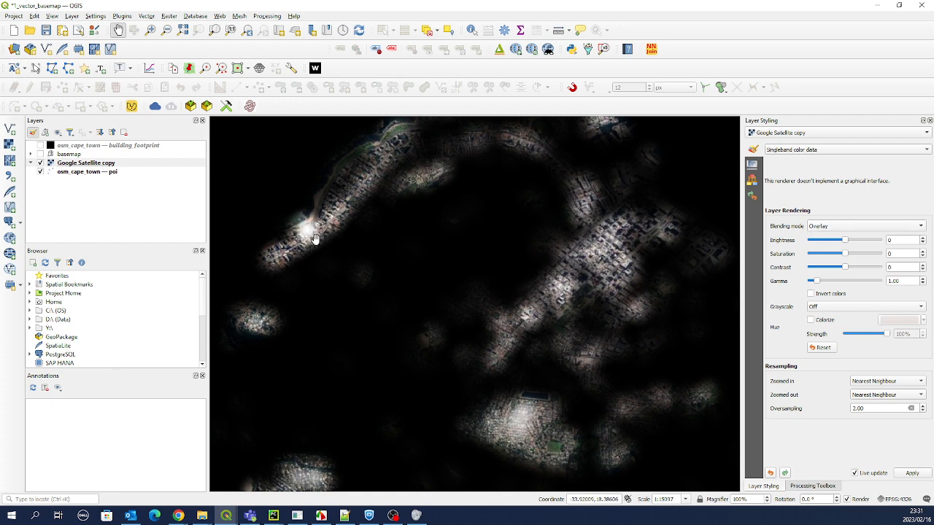
drag(532, 246, 508, 277)
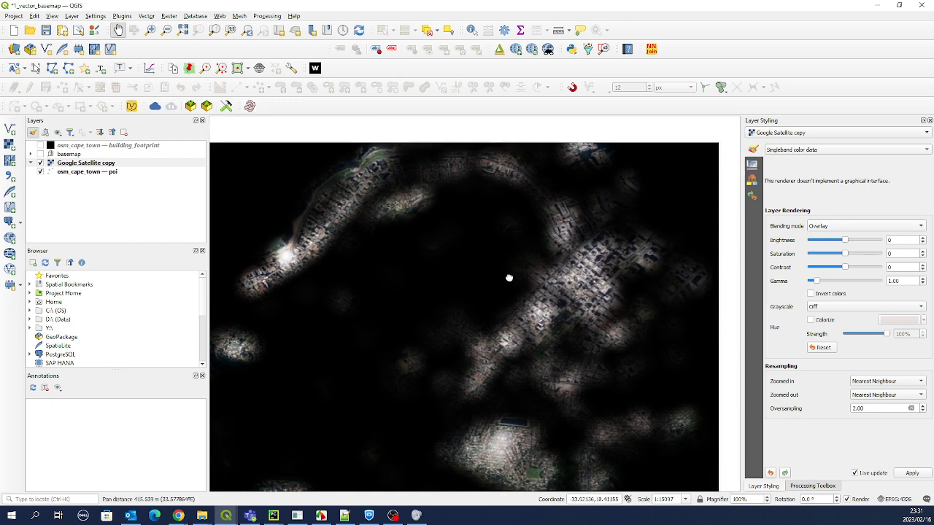
click(77, 173)
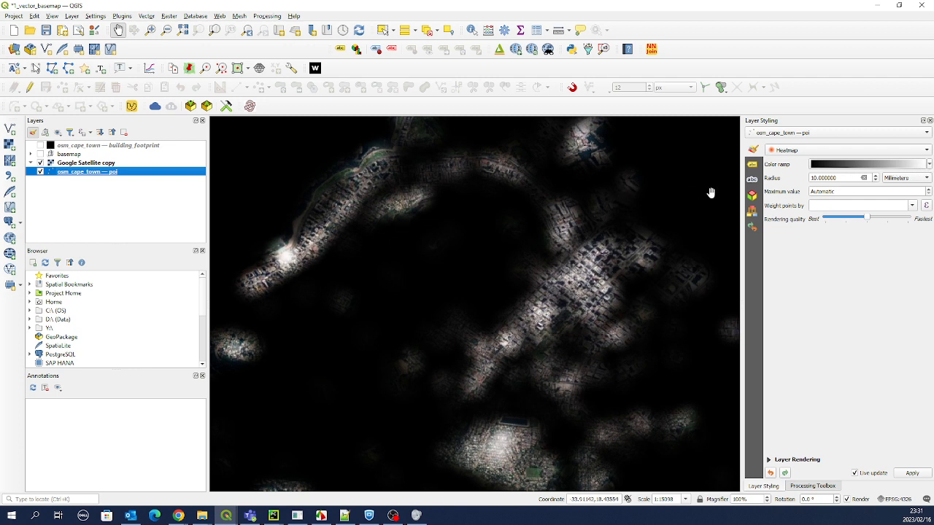
click(867, 167)
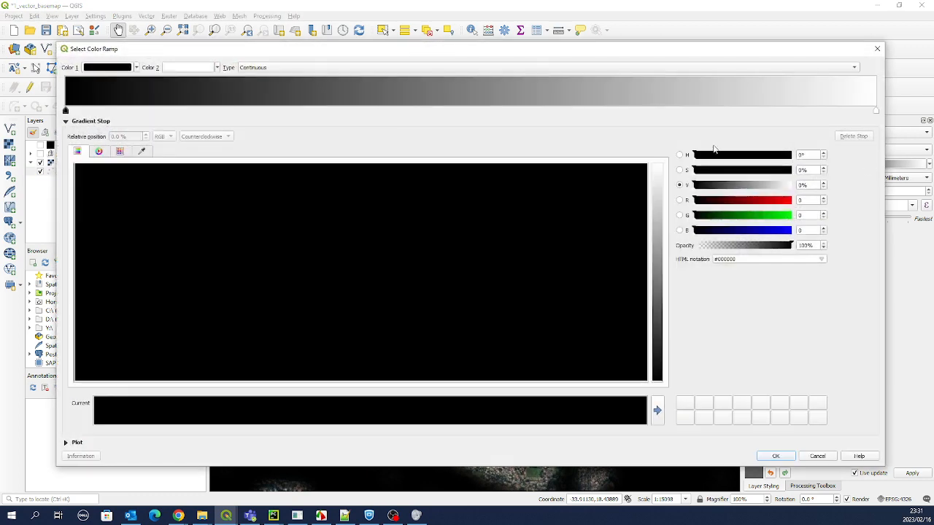
double_click(487, 110)
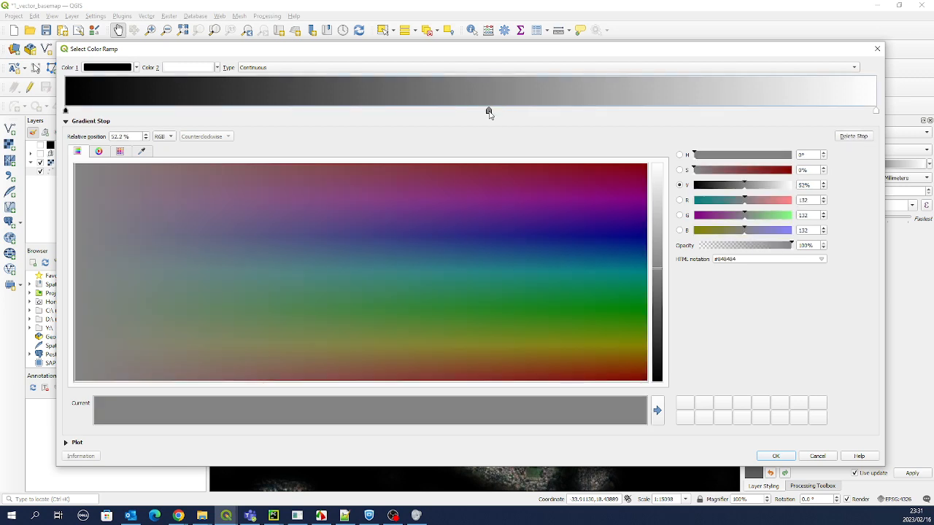
drag(488, 112, 876, 111)
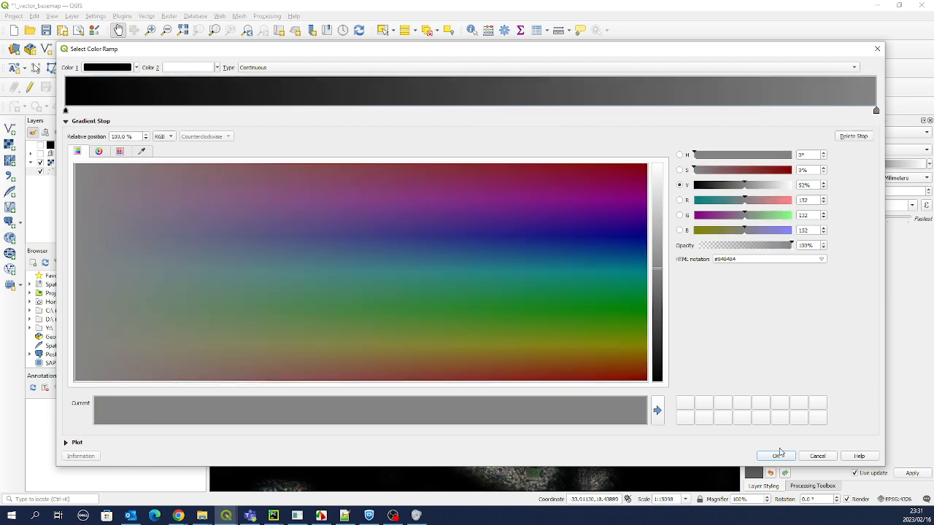
click(777, 455)
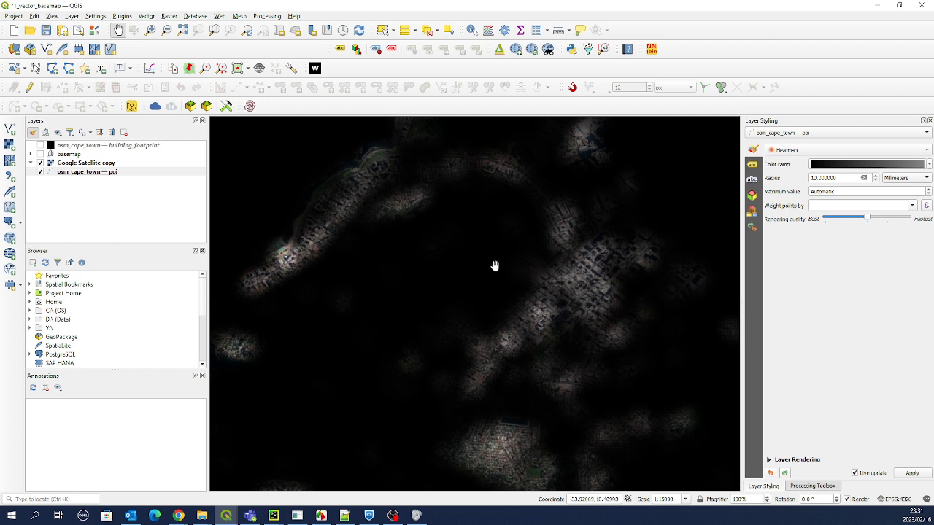
Step: Add two gray stops to the poi heatmap's color ramp, #7d7d7d at 57.9 % and #838383 at 75.7 %
click(872, 164)
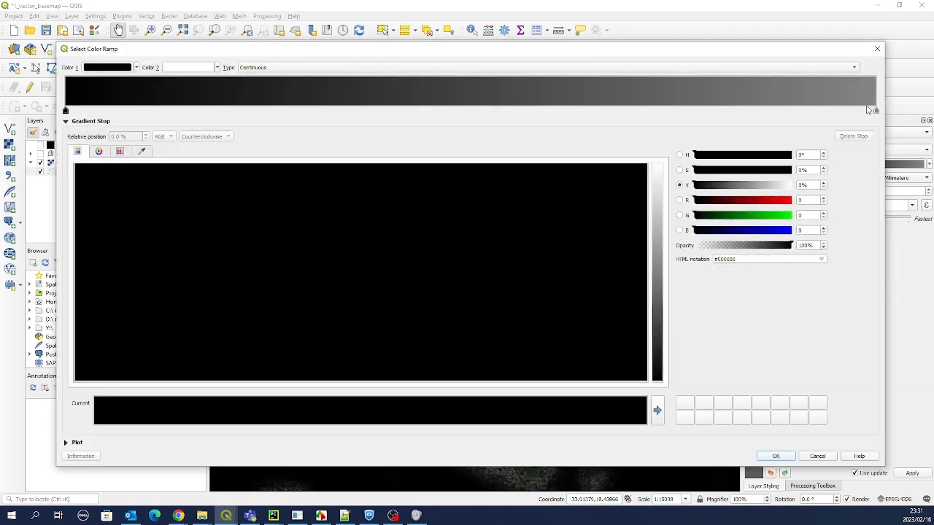
double_click(867, 110)
drag(866, 110, 539, 112)
double_click(638, 111)
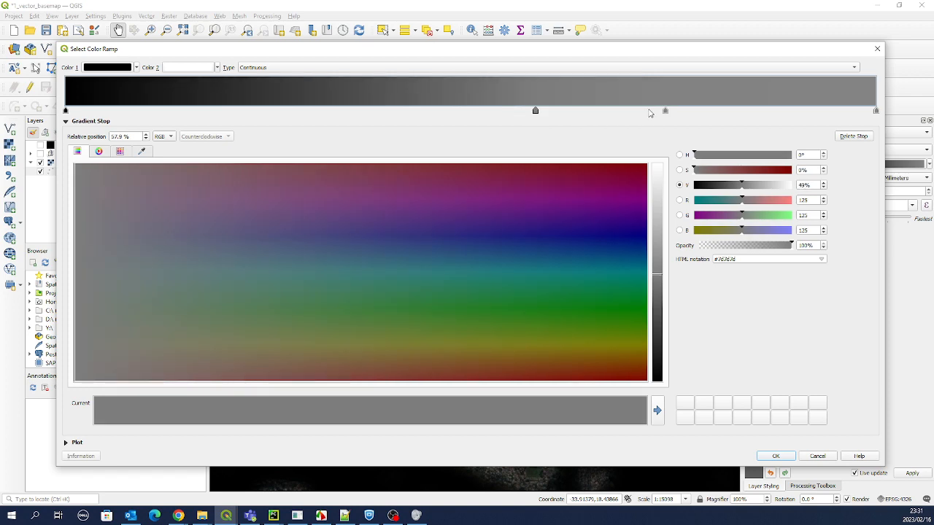
drag(665, 112, 686, 113)
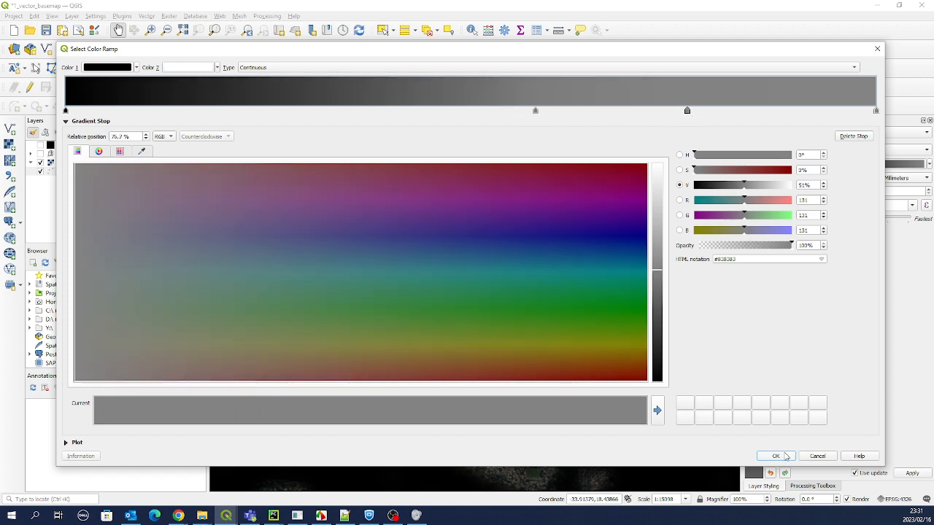
click(786, 456)
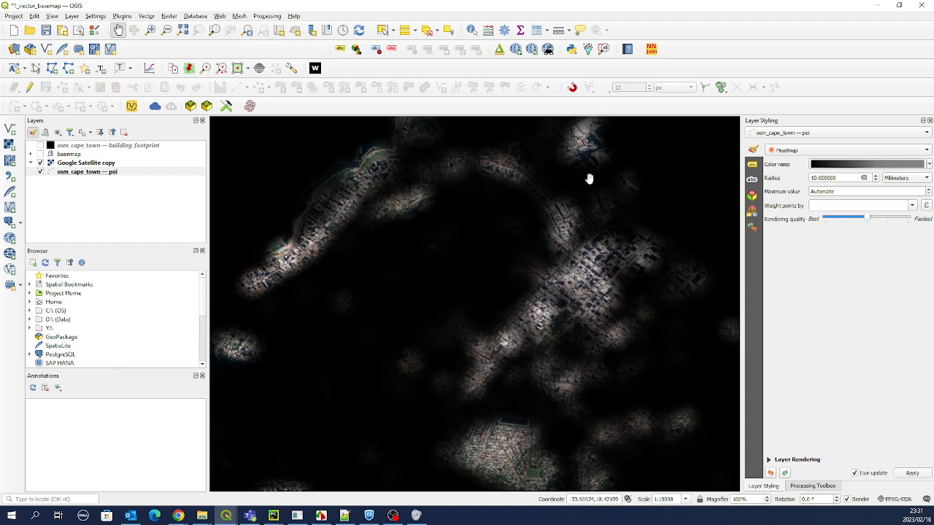
Step: Try a 15 mm radius for the poi heatmap and set it back to 10 mm
drag(841, 177, 799, 182)
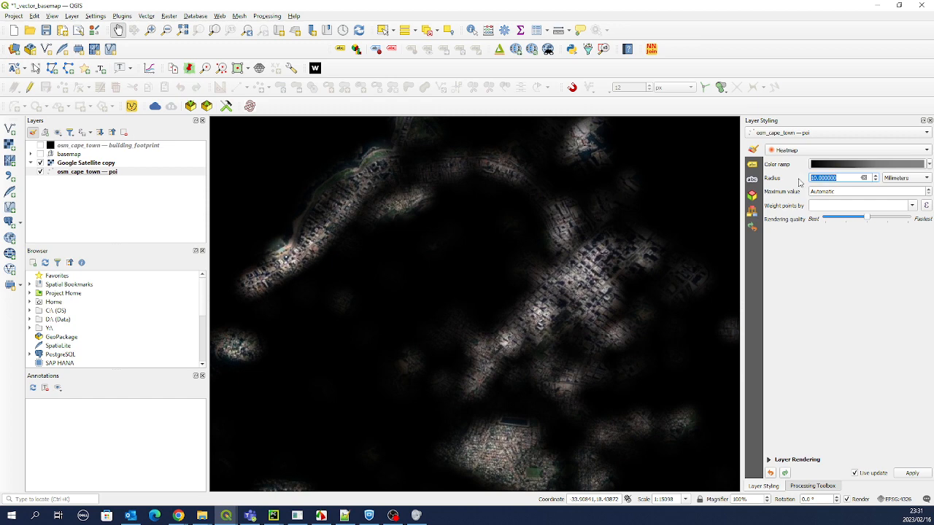
text(15)
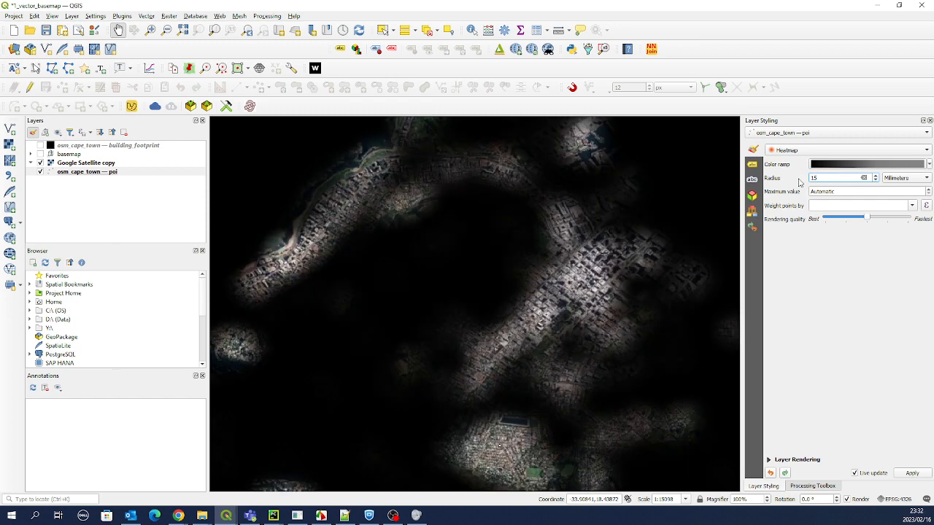
scroll(513, 248, down, 1)
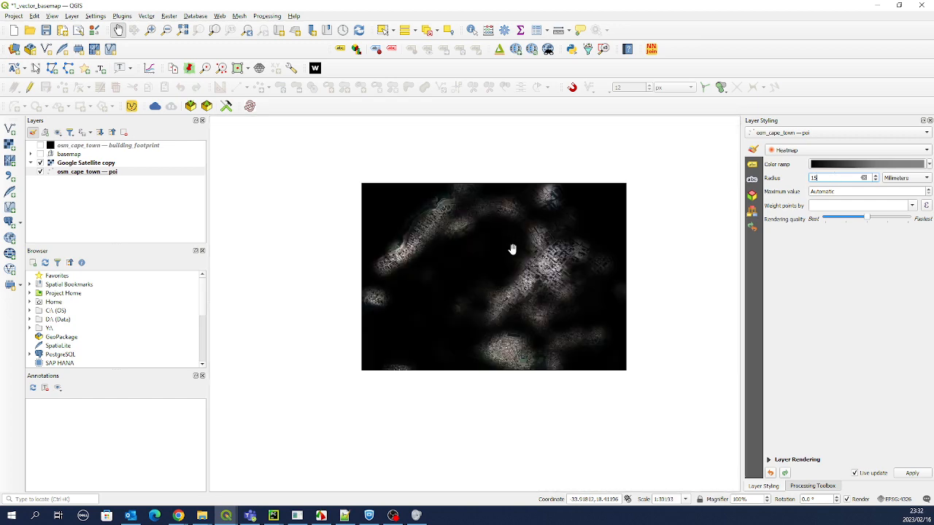
drag(521, 244, 503, 283)
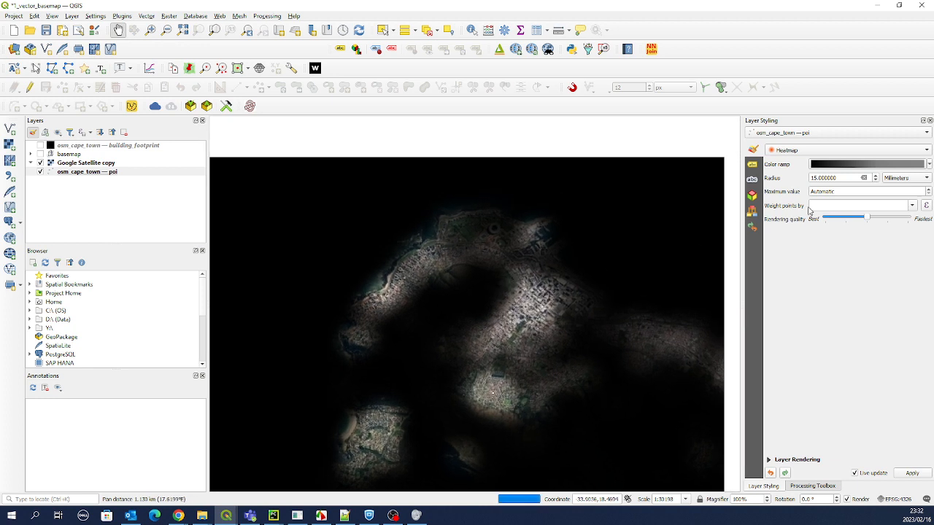
drag(846, 178, 806, 182)
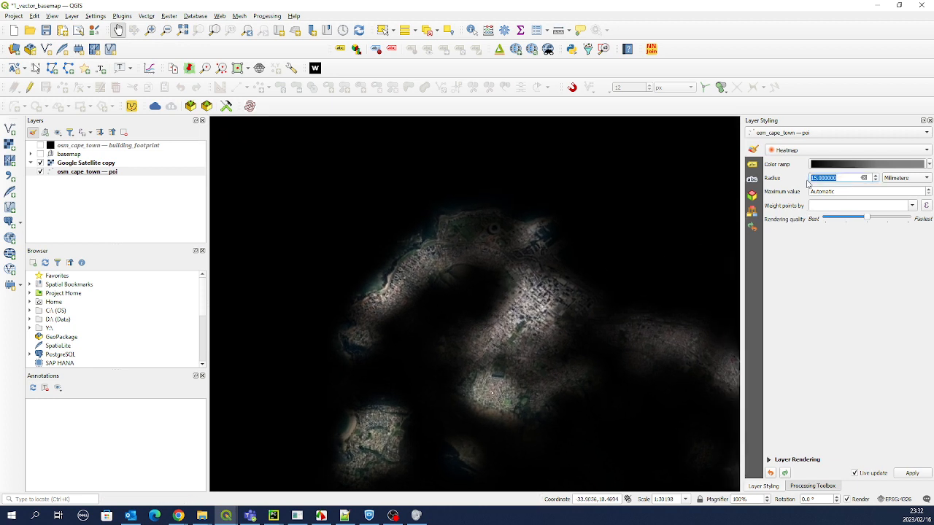
text(10)
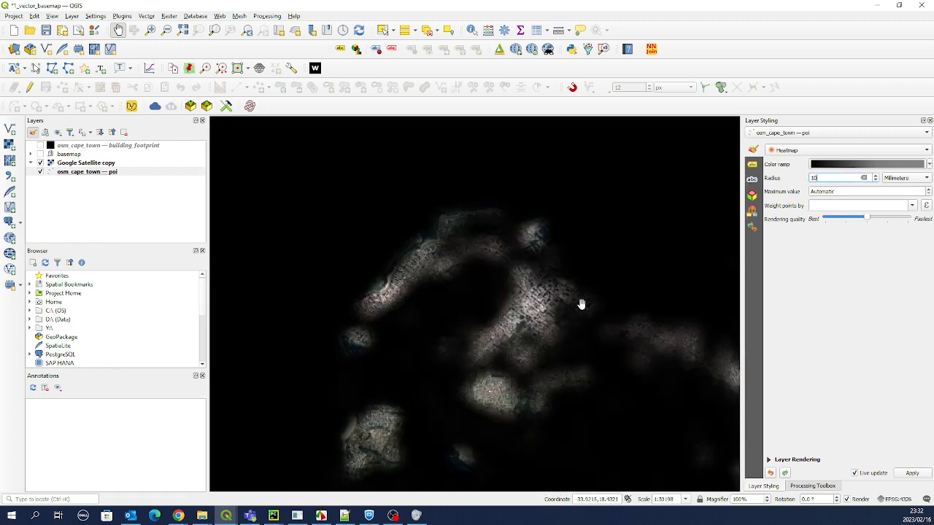
drag(573, 332, 520, 292)
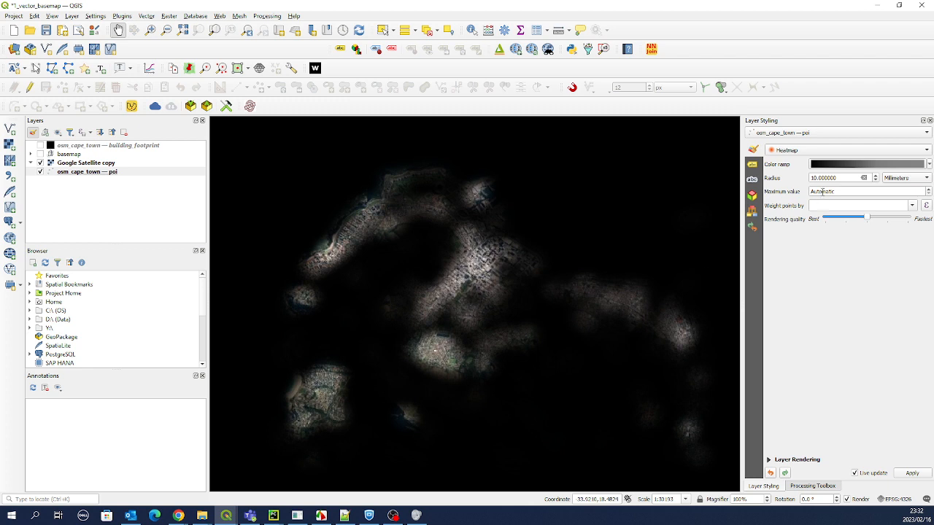
Step: Show the expanded basemap group and set the layer blending mode of its building_footprint layer to Overlay
click(30, 154)
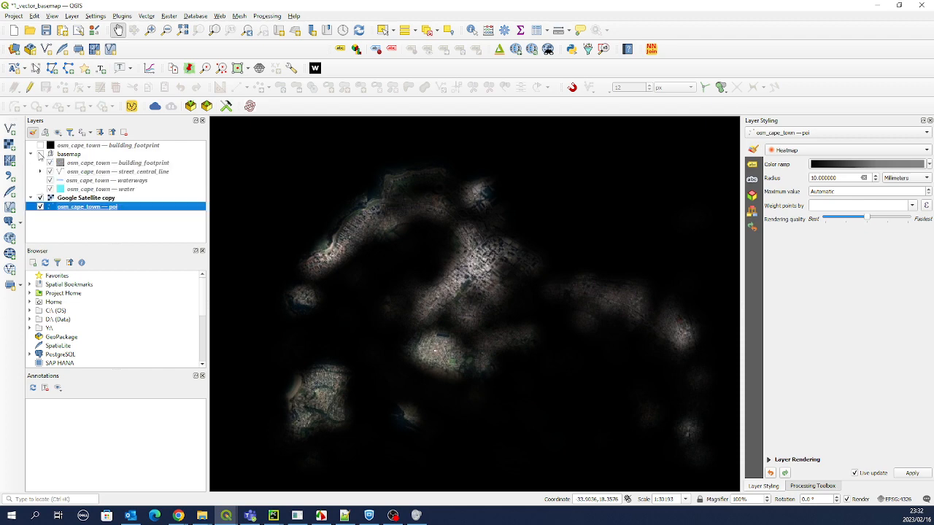
click(40, 154)
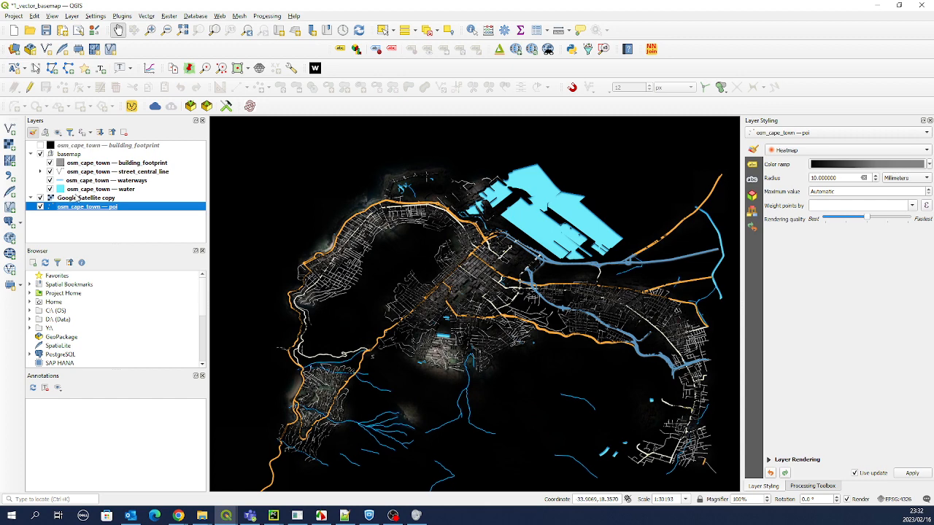
click(76, 198)
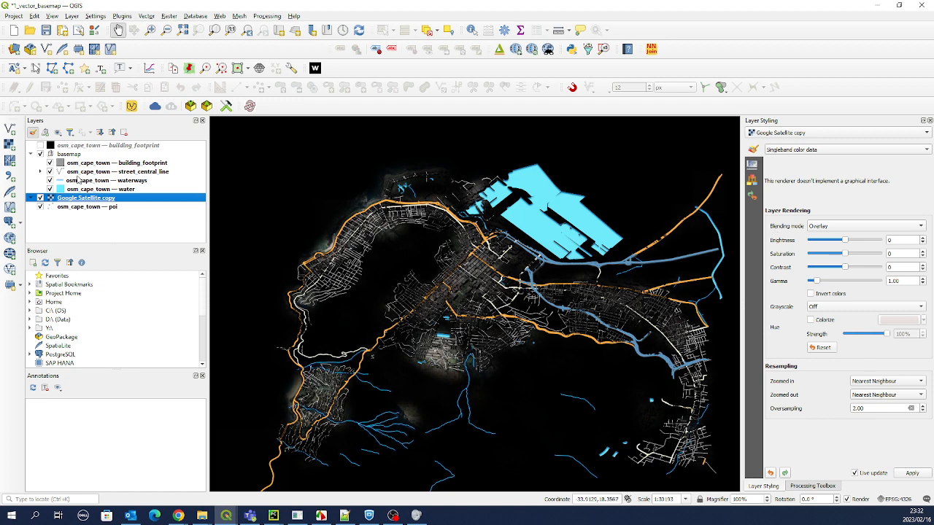
click(74, 164)
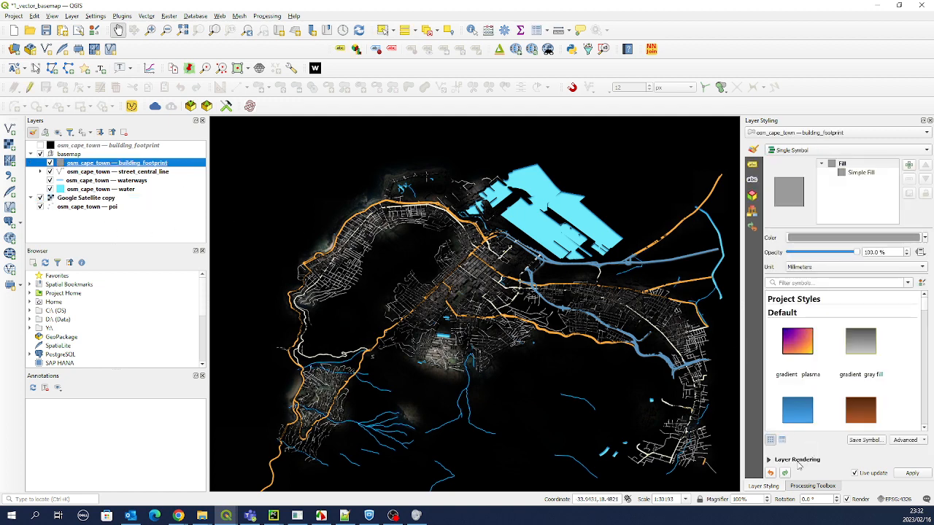
click(796, 463)
click(833, 432)
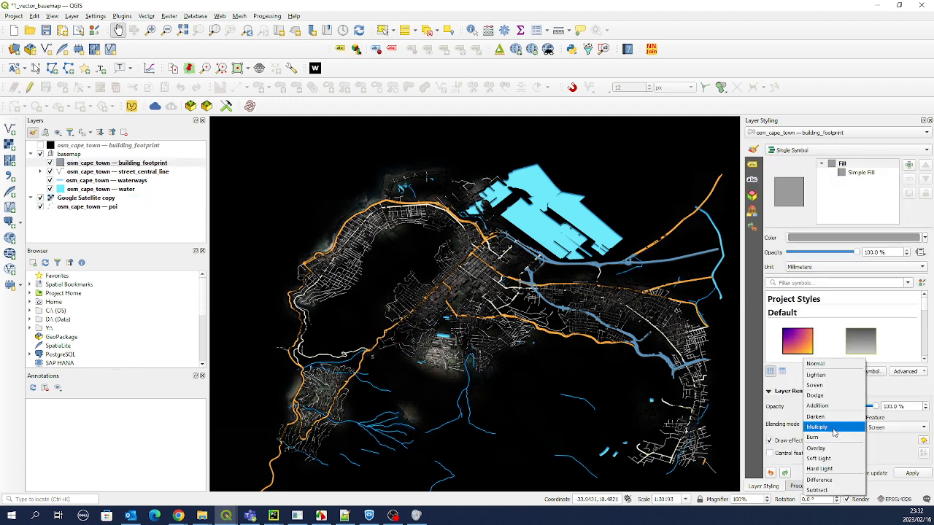
click(820, 448)
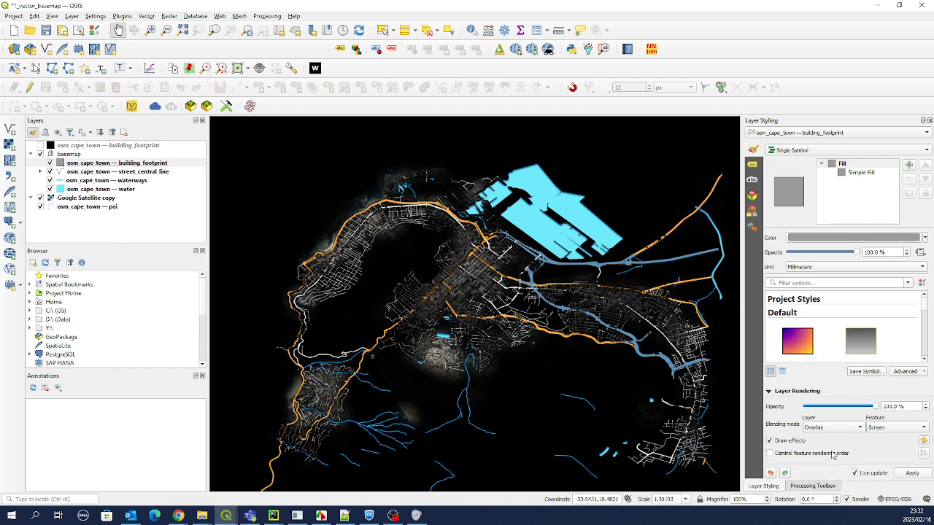
Step: Set the layer blending mode of the street_central_line layer to Overlay
click(85, 173)
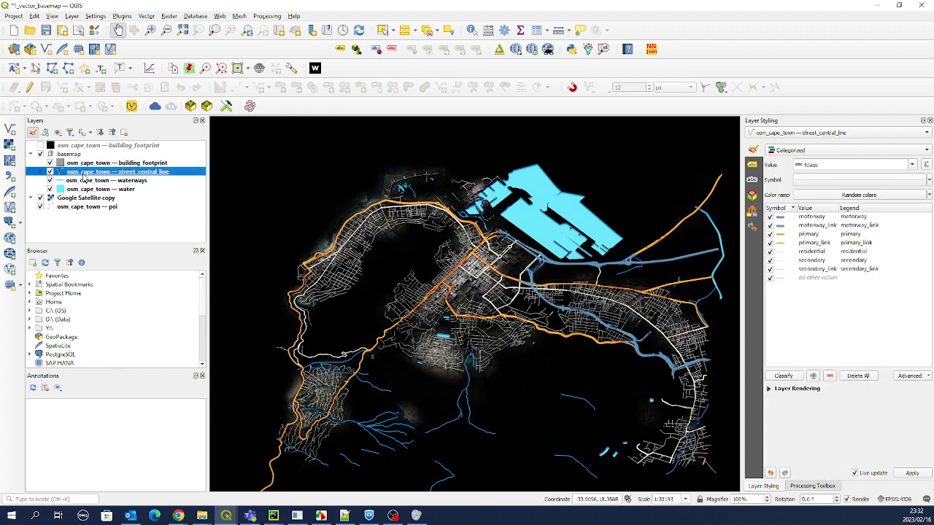
click(805, 461)
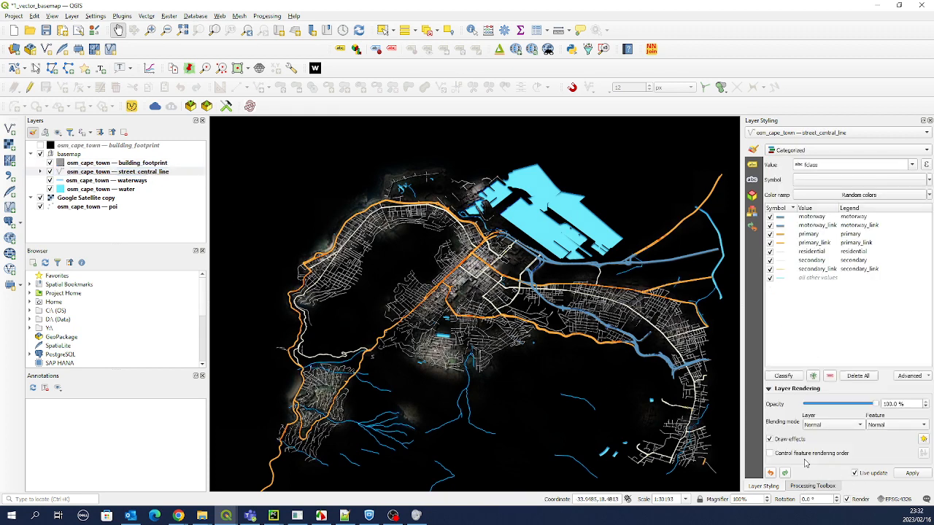
click(823, 426)
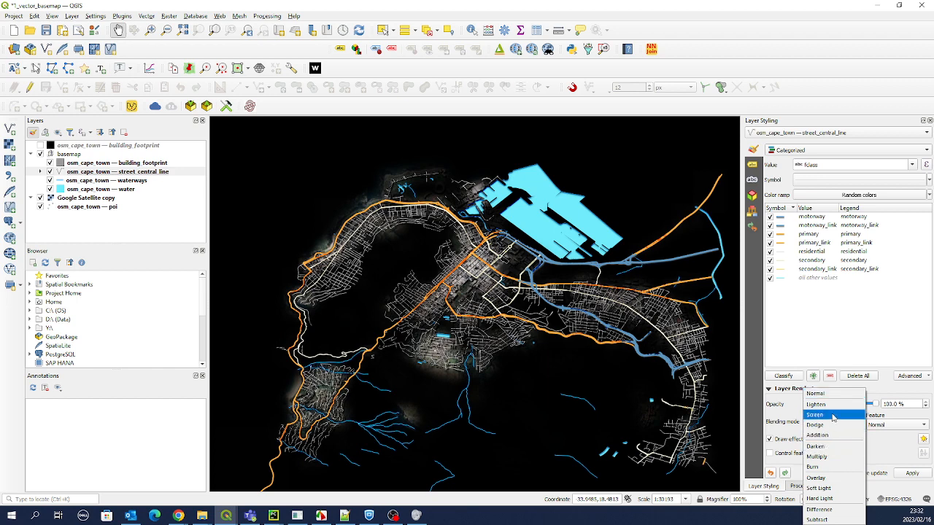
click(831, 478)
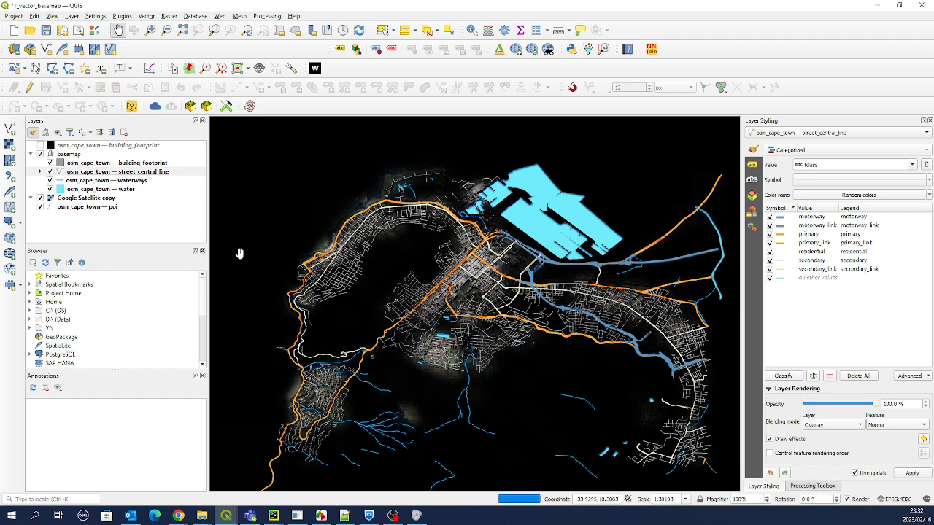
Step: Set the layer blending mode of the waterways layer to Overlay
click(80, 181)
click(798, 460)
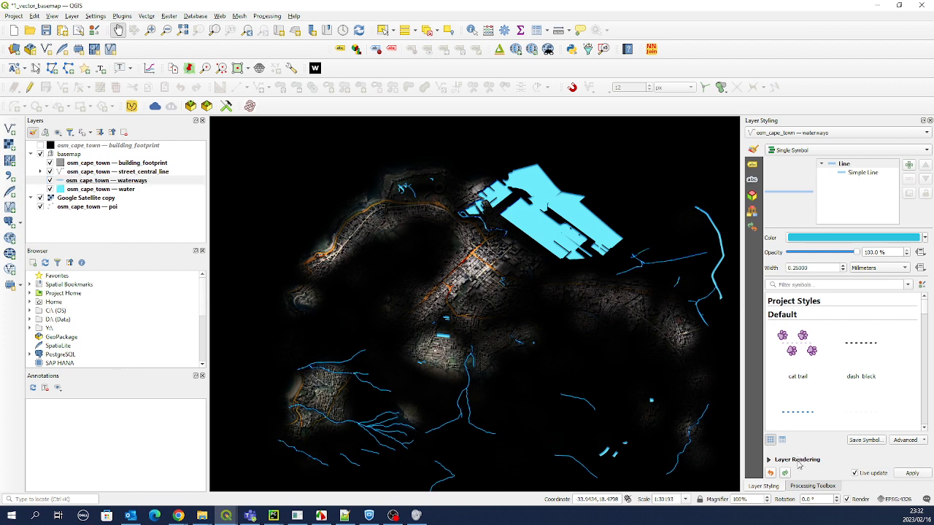
click(831, 428)
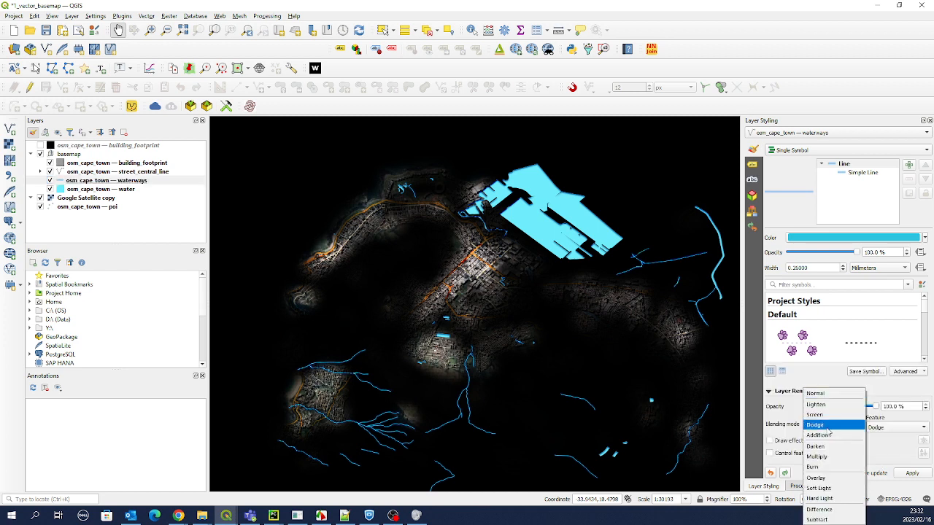
click(832, 478)
Step: Set the layer blending mode of the basemap group's water layer to Overlay
click(80, 190)
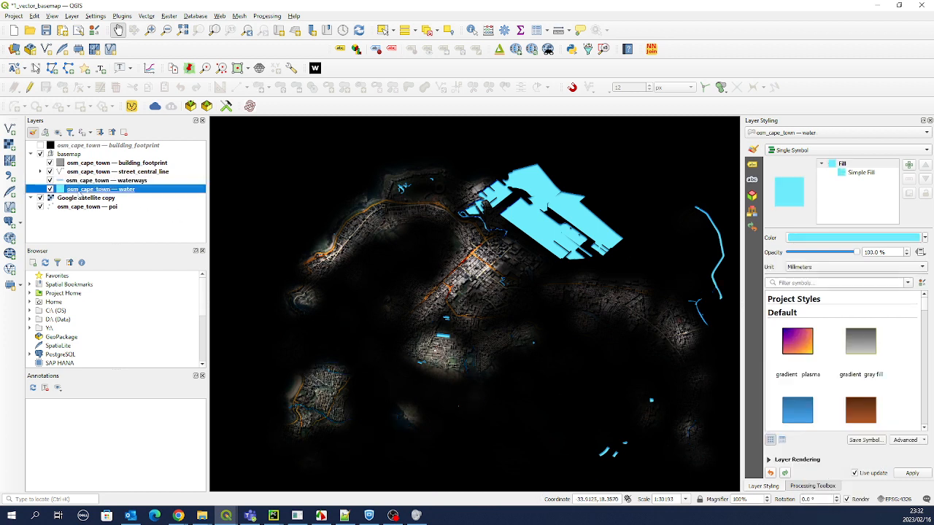
click(793, 460)
click(832, 430)
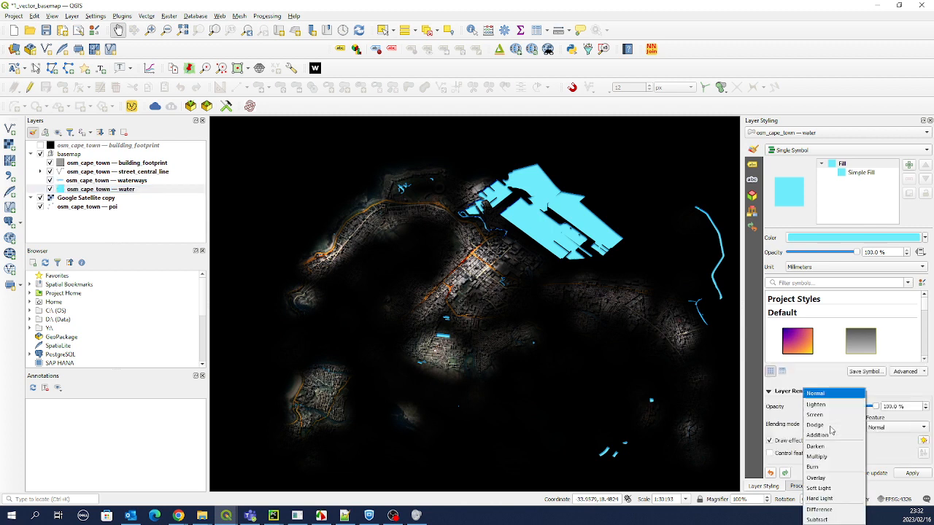
click(831, 477)
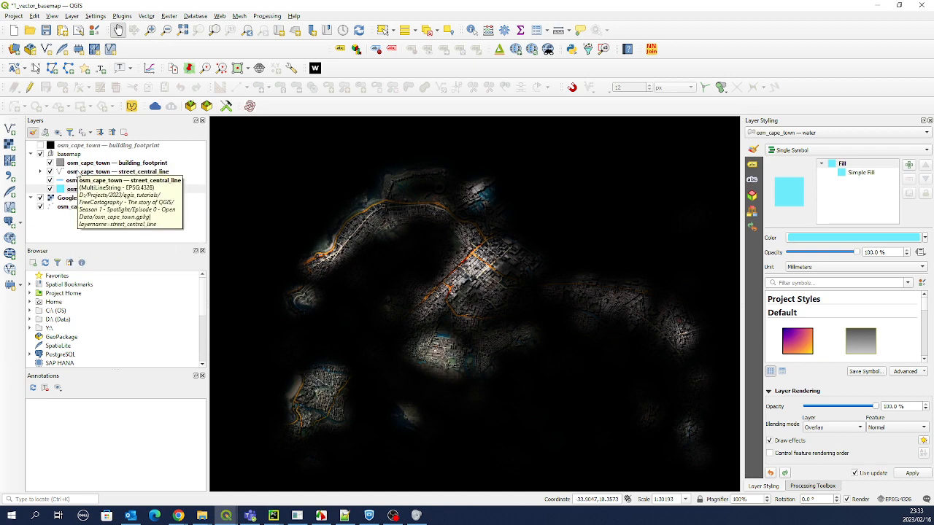
Step: Move Google Satellite copy above the basemap group and reorder the group as water, waterways, street_central_line, building_footprint
drag(73, 202, 93, 153)
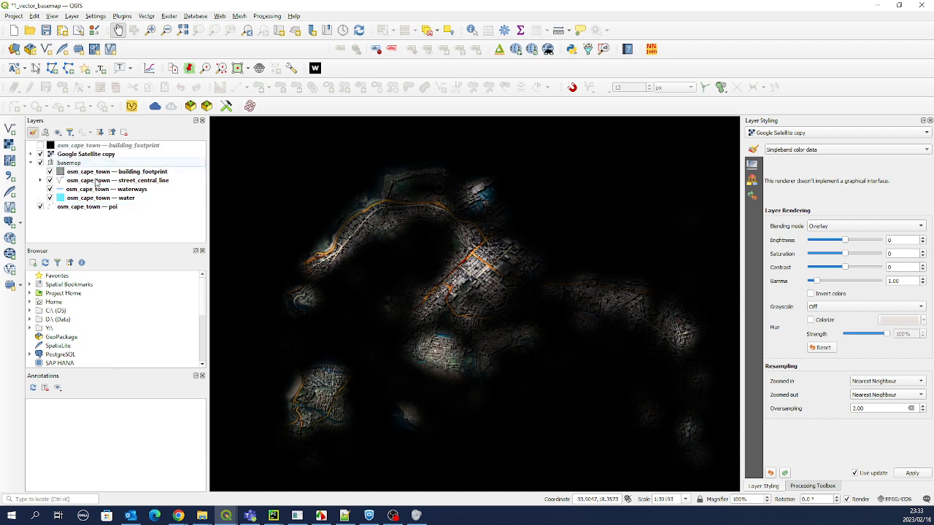
mouse_move(79, 199)
mouse_down()
mouse_move(91, 168)
mouse_move(79, 199)
mouse_move(99, 182)
mouse_move(82, 196)
mouse_move(93, 189)
mouse_up()
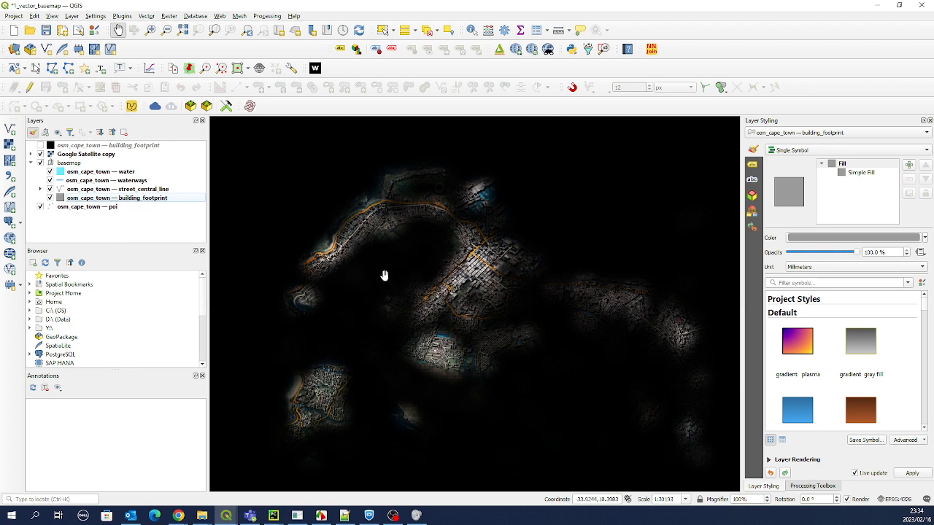
Step: Lighten the black starting color of the poi heatmap's color ramp to #0d0d0d and apply it to the map
click(100, 207)
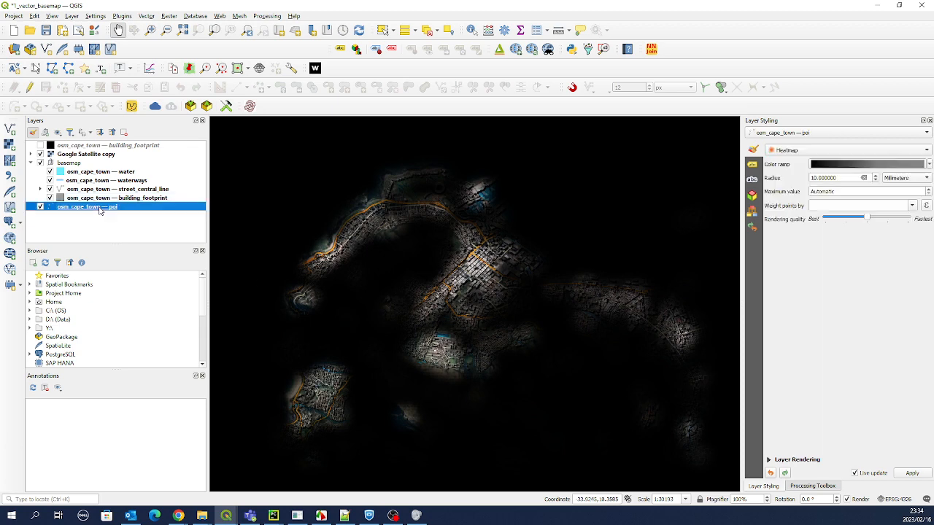
click(854, 169)
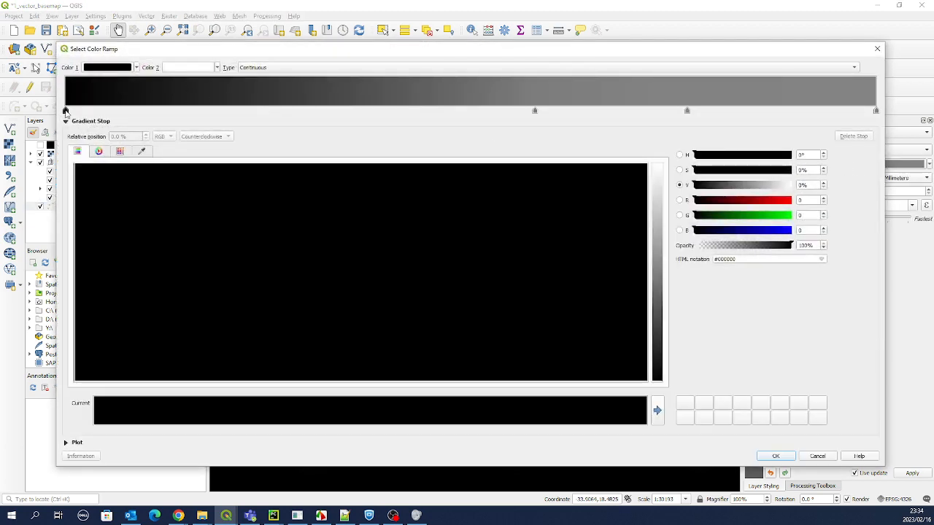
click(698, 186)
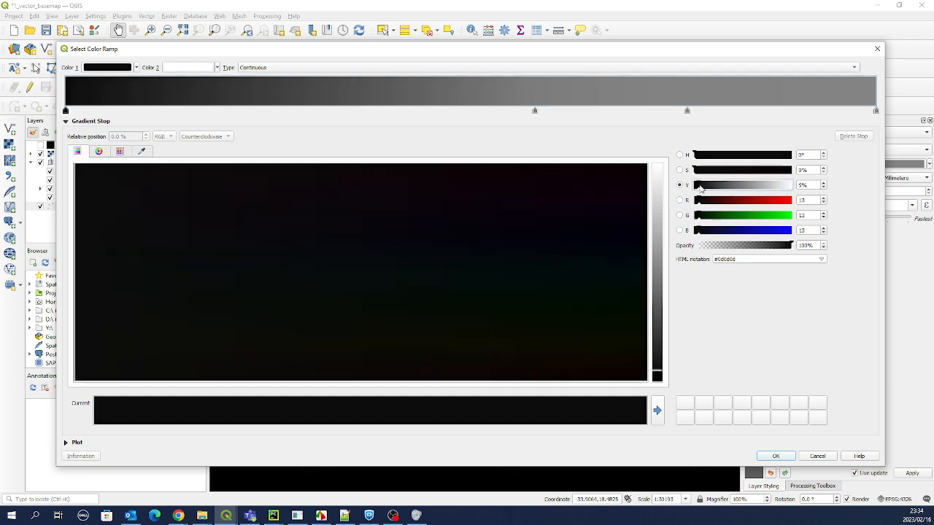
click(776, 456)
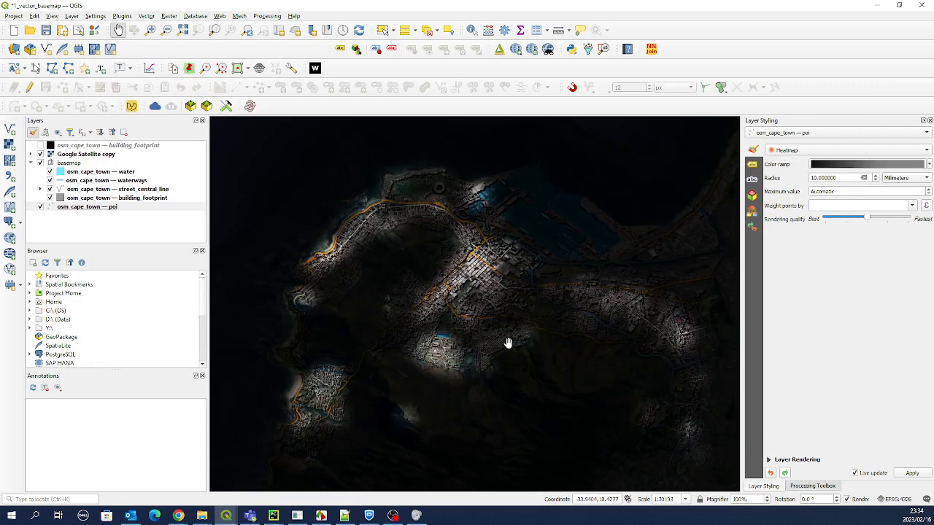
drag(468, 316, 474, 270)
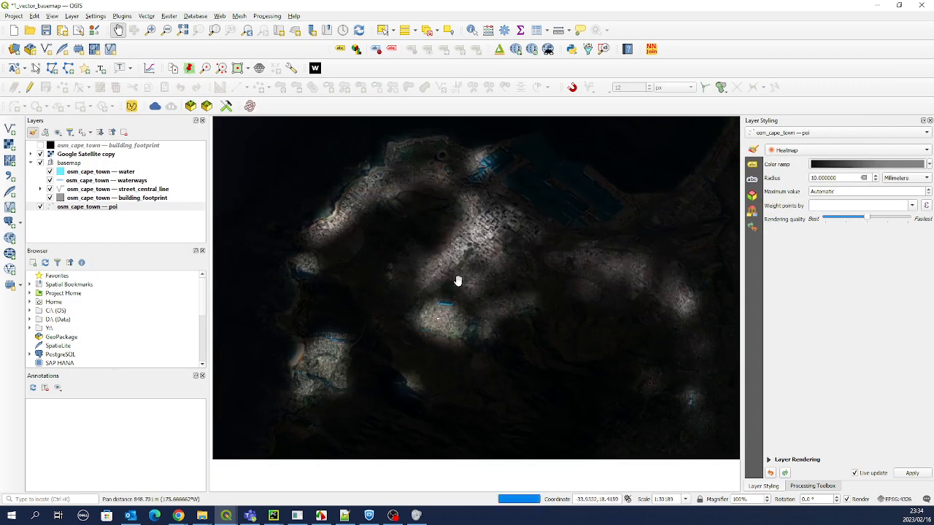